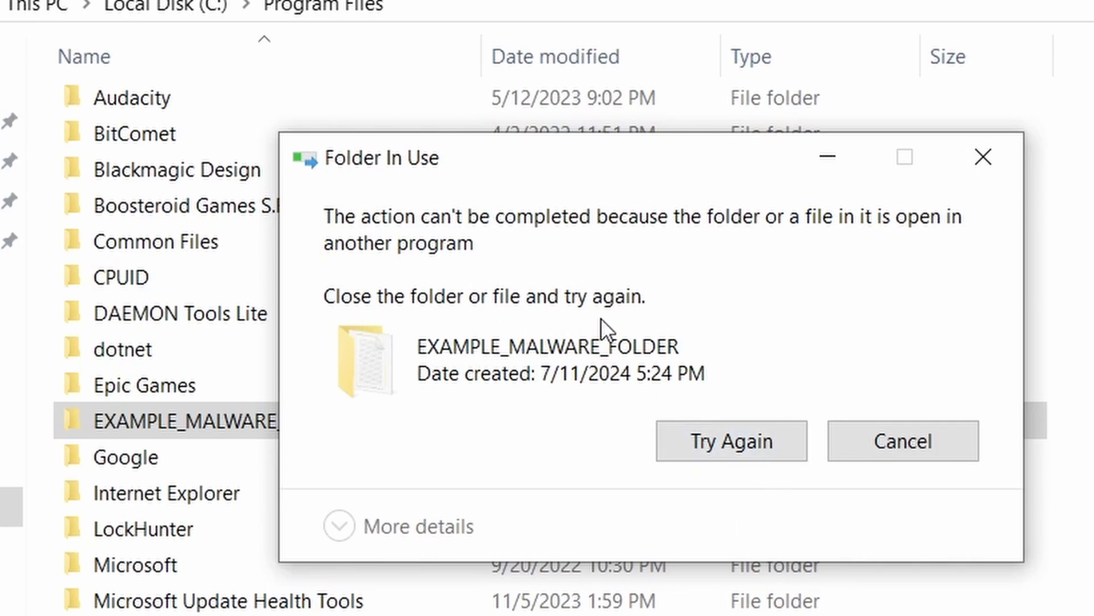
Remove the chrome template from Administrative Templates and close the templates list.
click(720, 448)
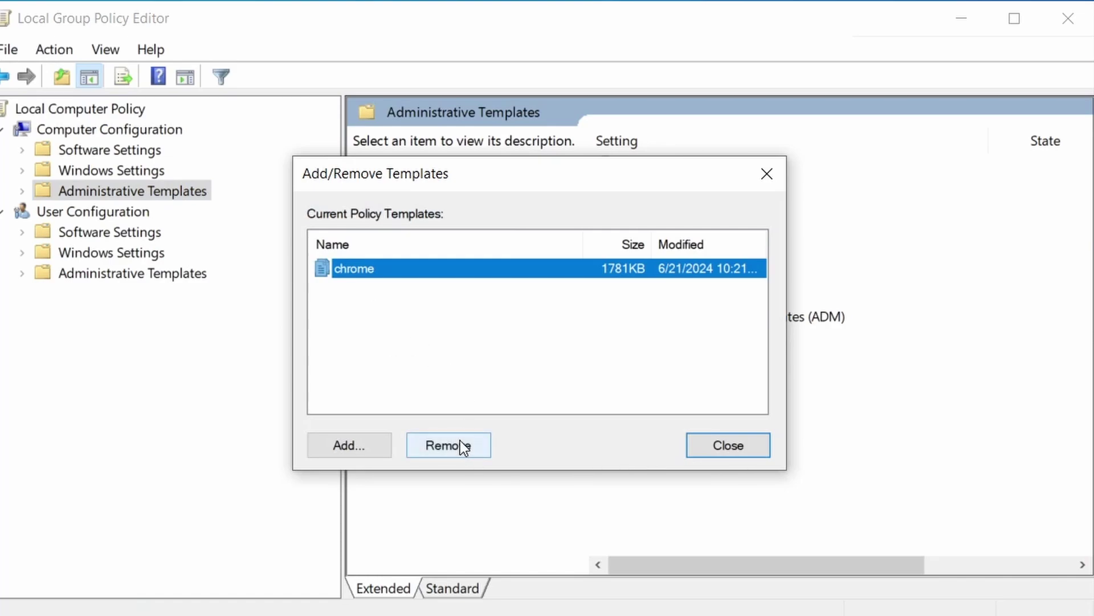
click(460, 441)
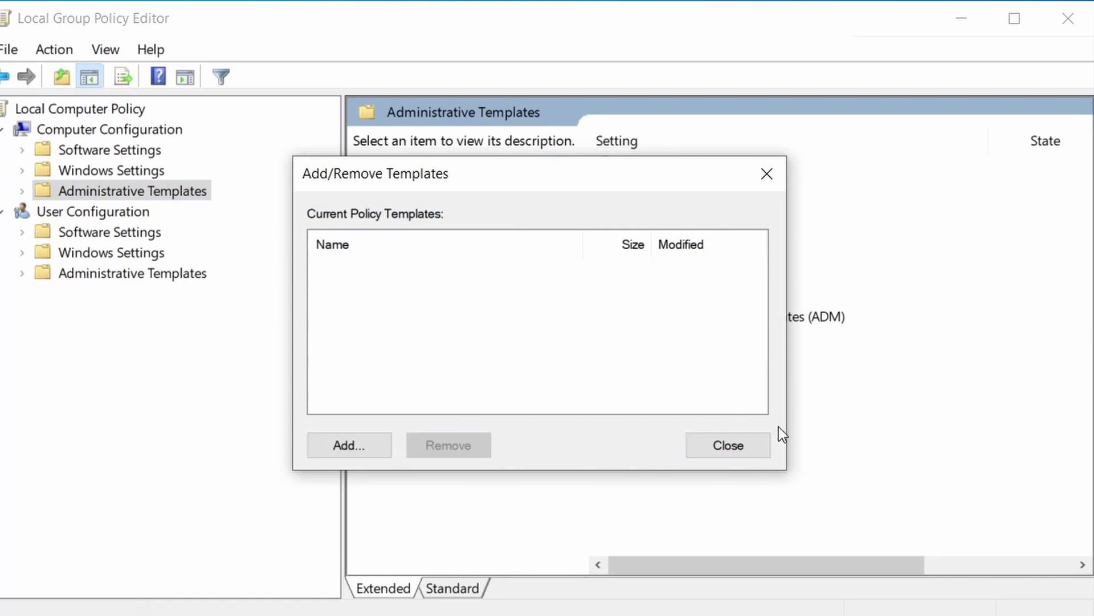
click(700, 444)
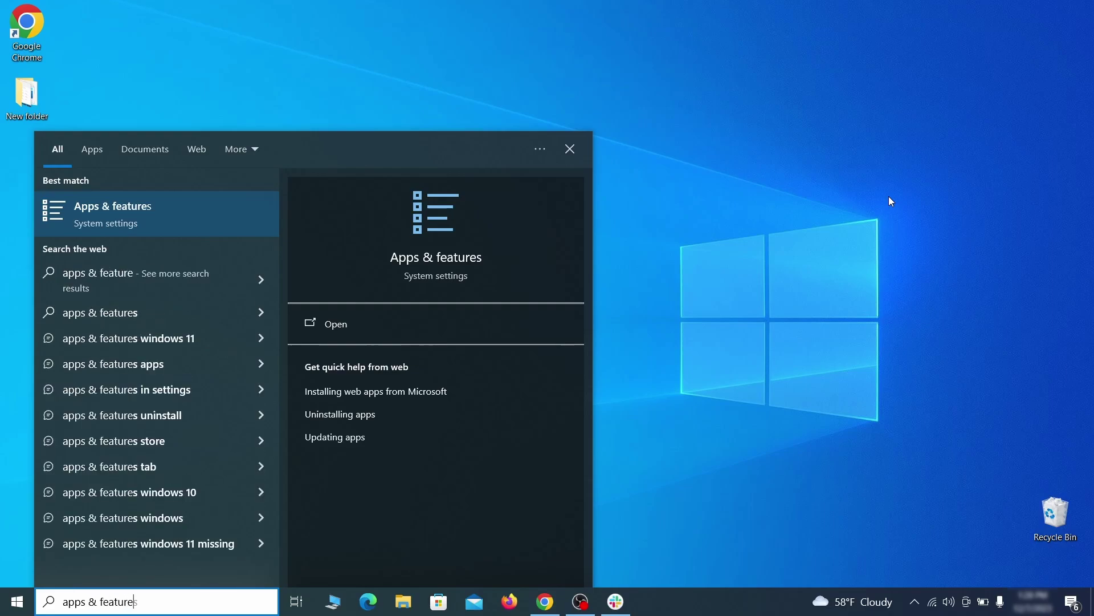
Uninstall Example Malware App, found by sorting Apps & features by install date.
key(Return)
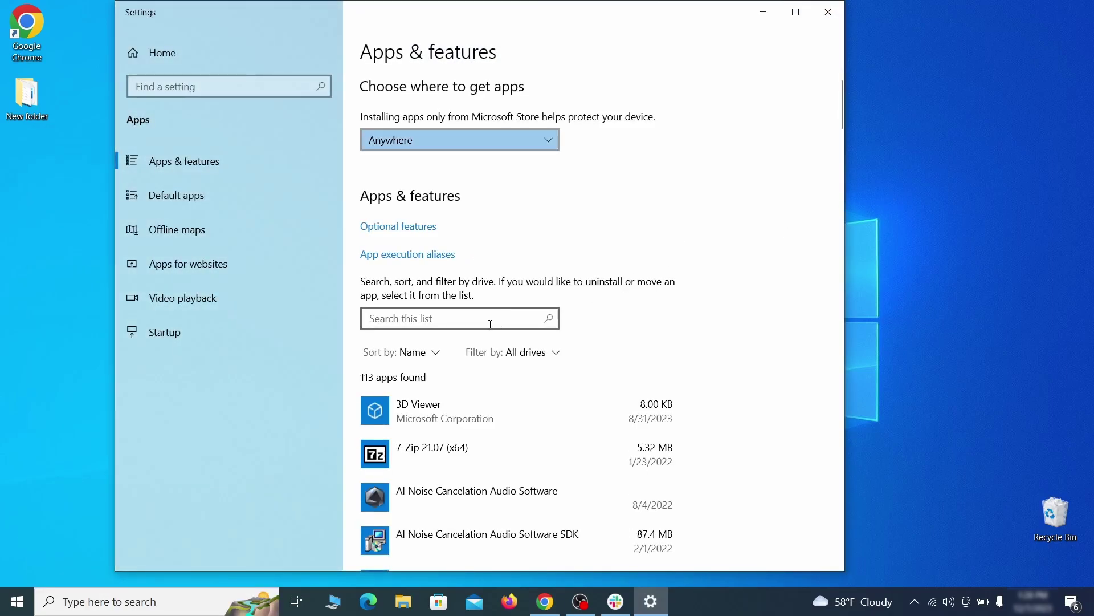
click(428, 352)
click(412, 427)
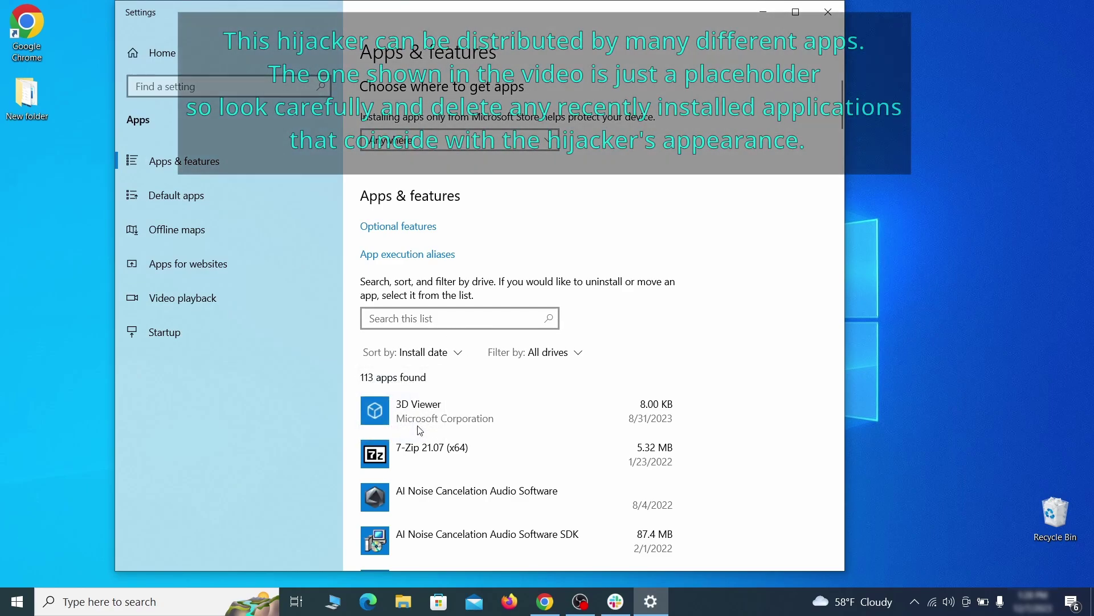
scroll(586, 380, down, 1)
click(558, 410)
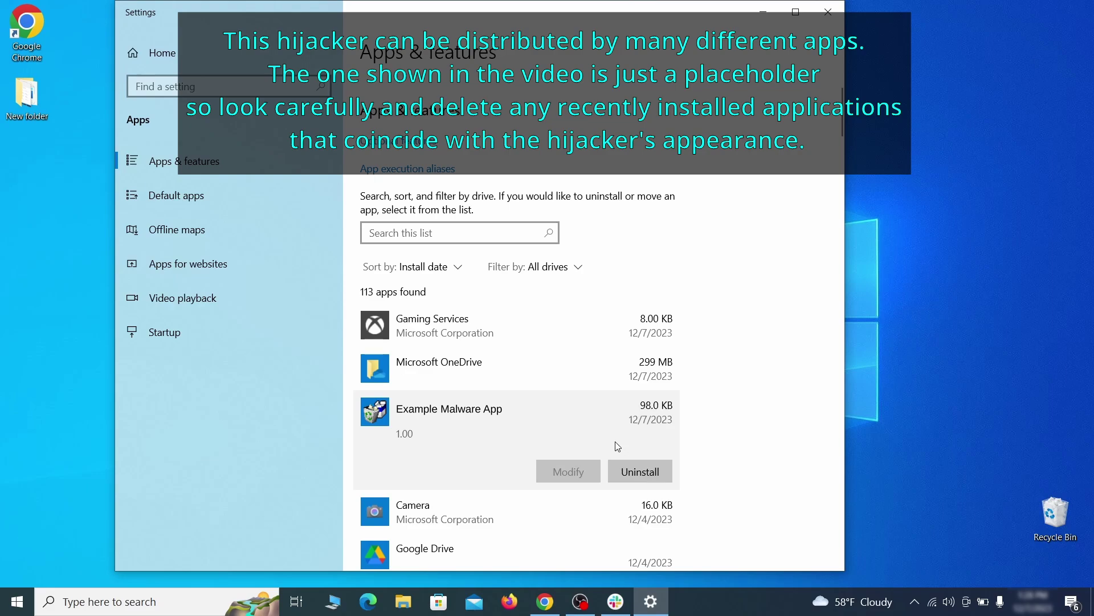
click(654, 468)
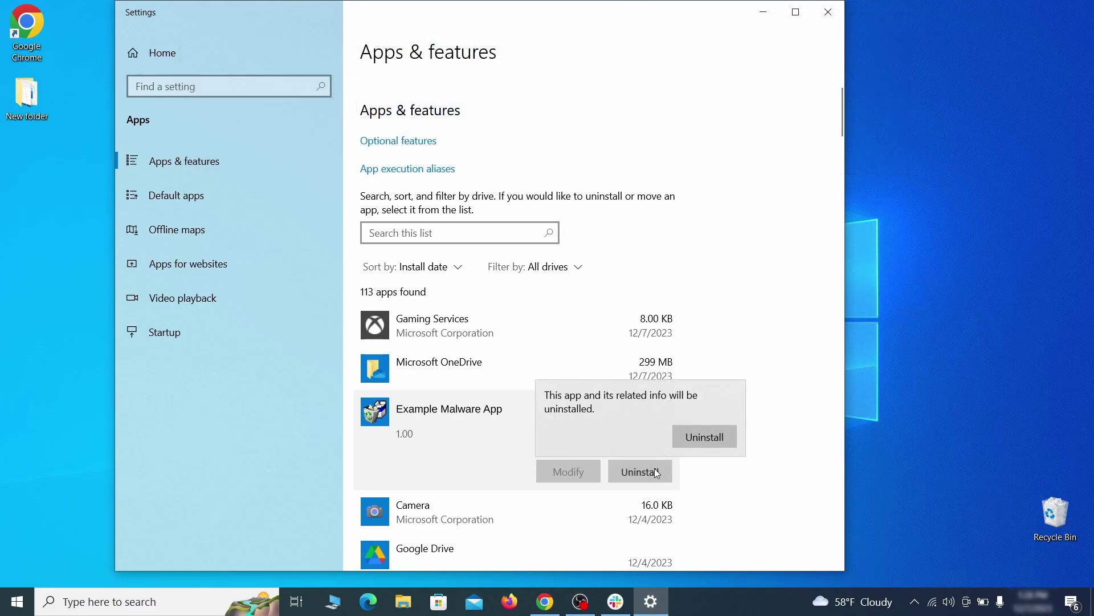
click(707, 436)
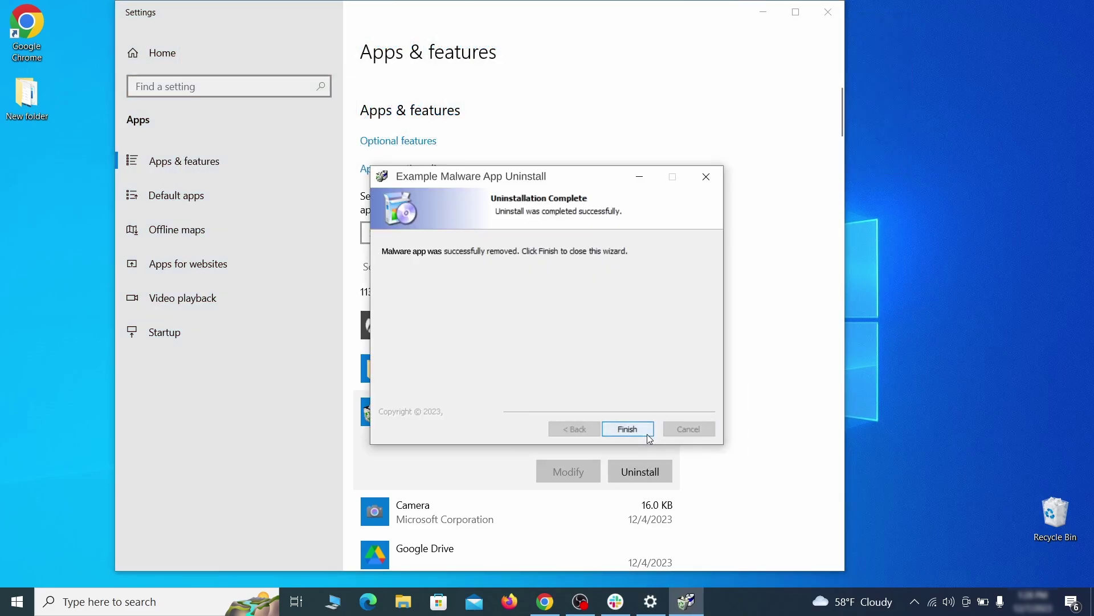
click(627, 430)
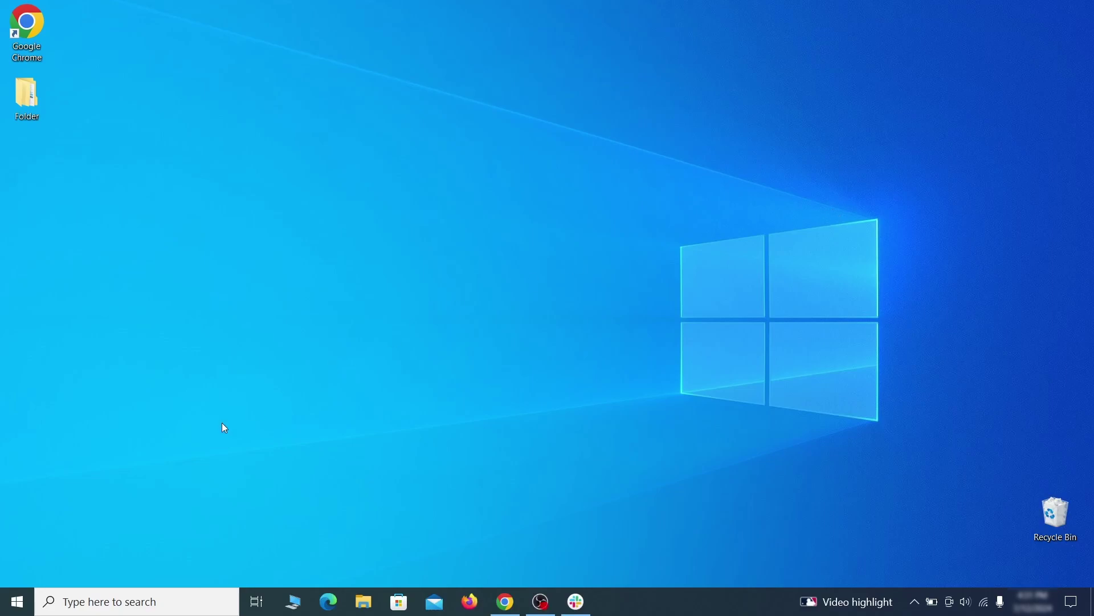
Turn on 'Show hidden files, folders, and drives' in File Explorer Options' View settings.
click(22, 598)
text(fo)
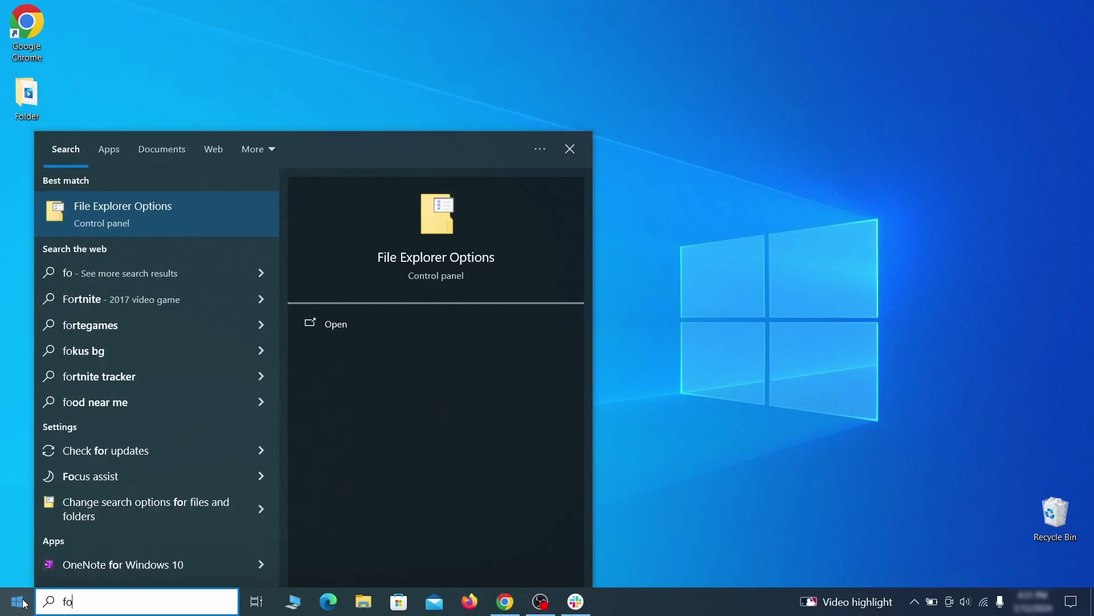
text(lder options)
key(Return)
click(214, 139)
click(206, 326)
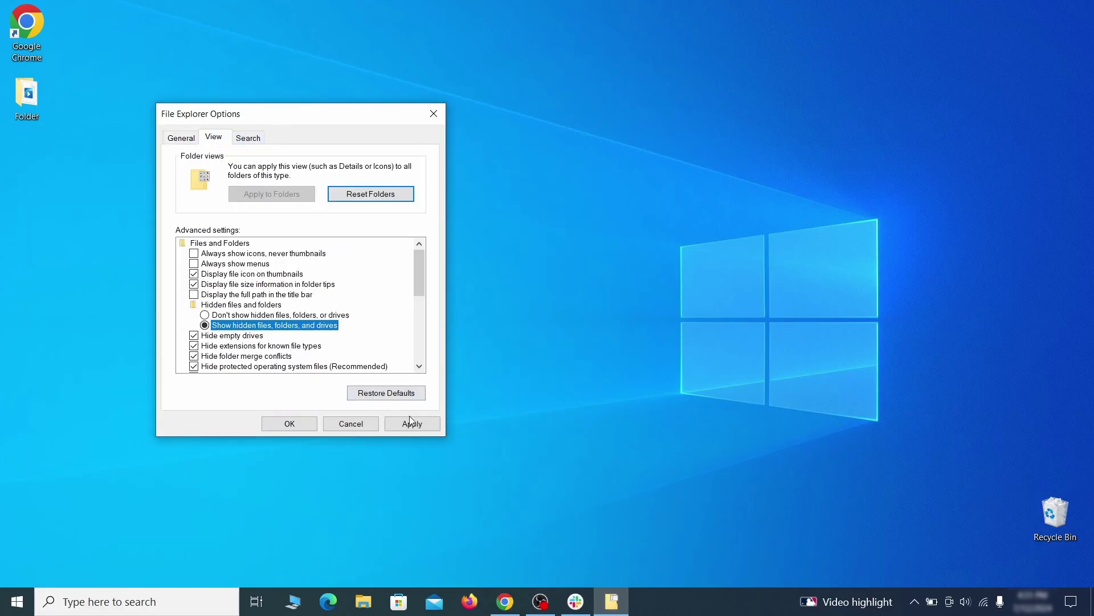
click(290, 424)
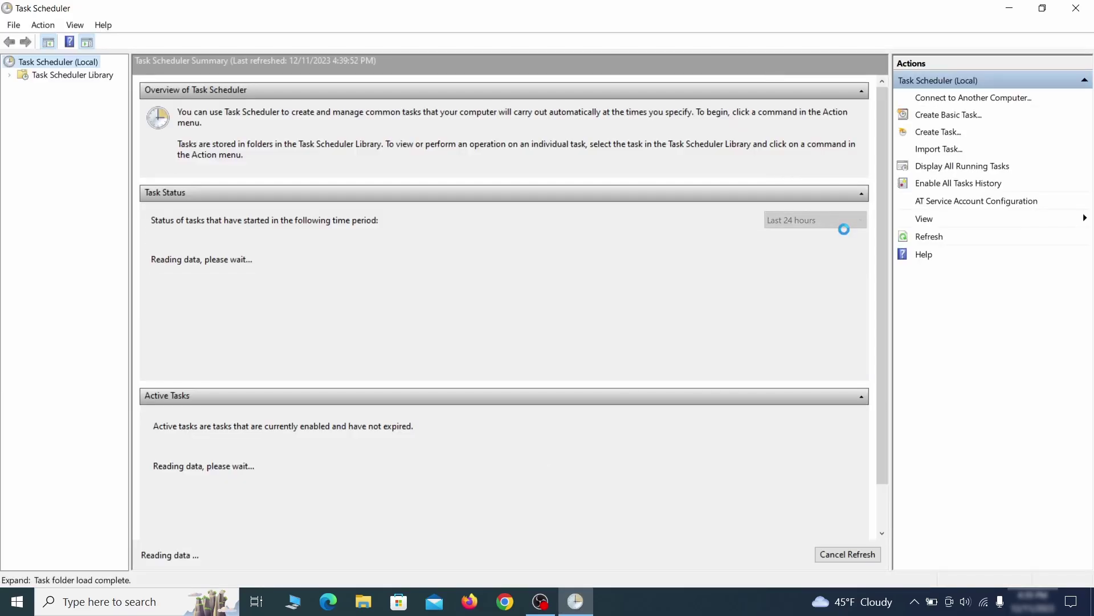
Inspect the Example Malware App task's triggers and actions in its properties.
click(72, 74)
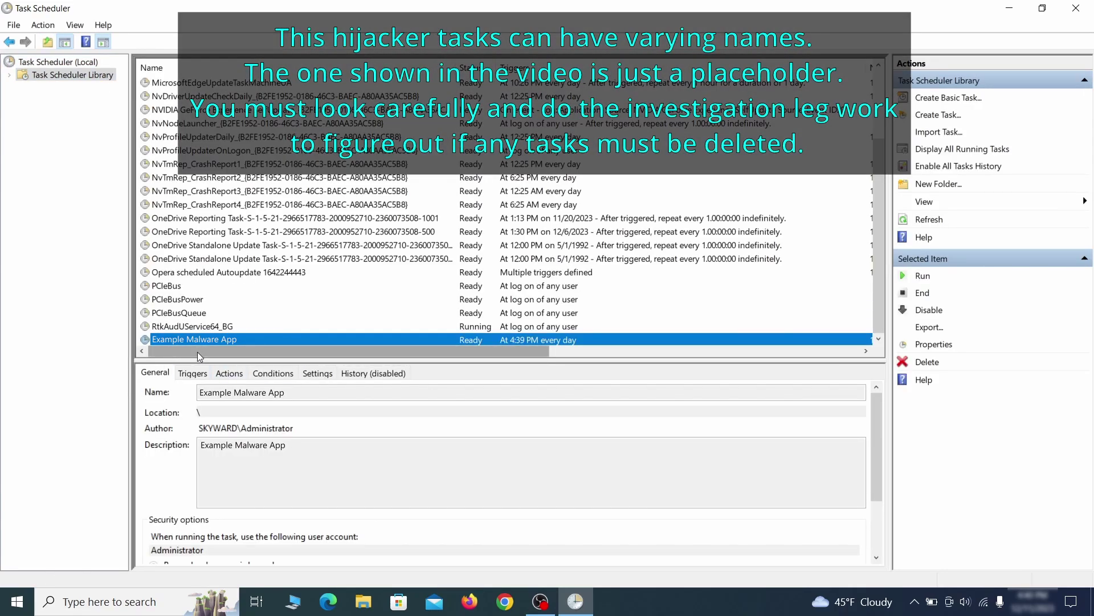
right_click(313, 342)
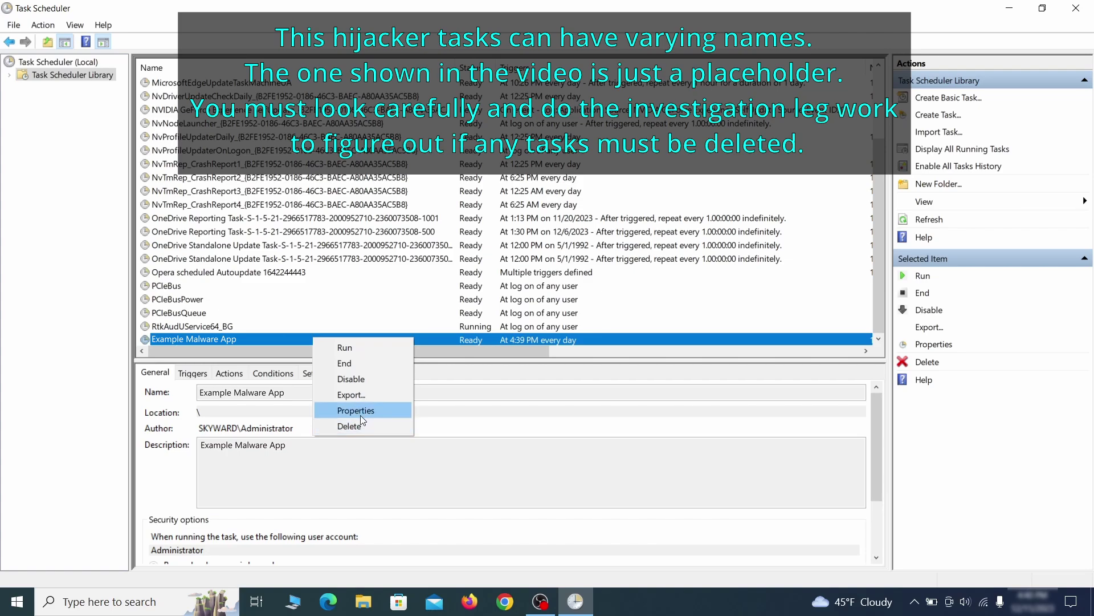
click(362, 414)
click(125, 94)
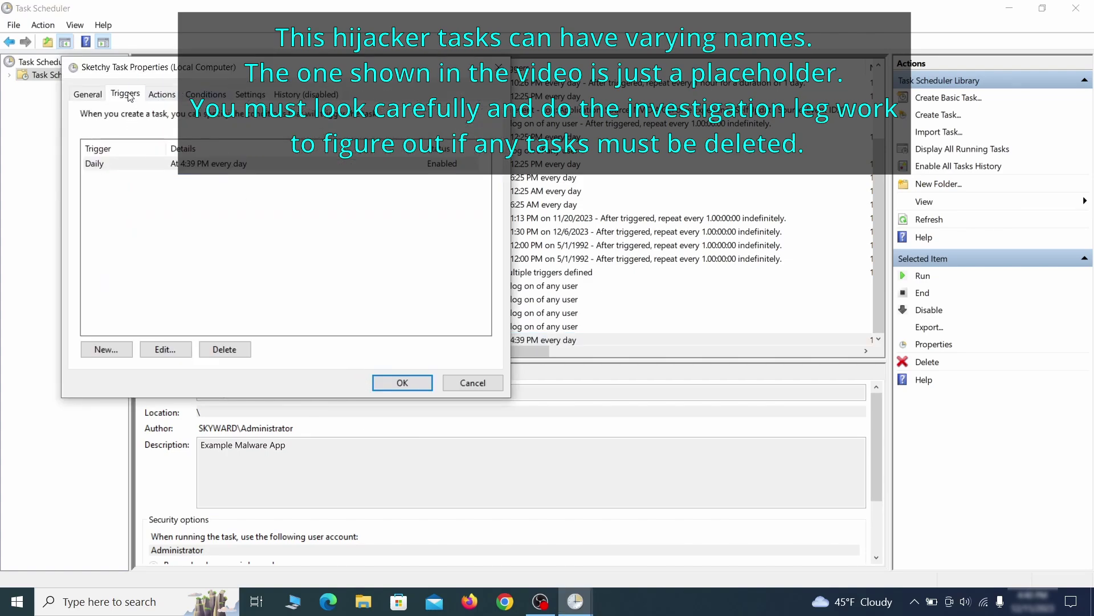
click(163, 94)
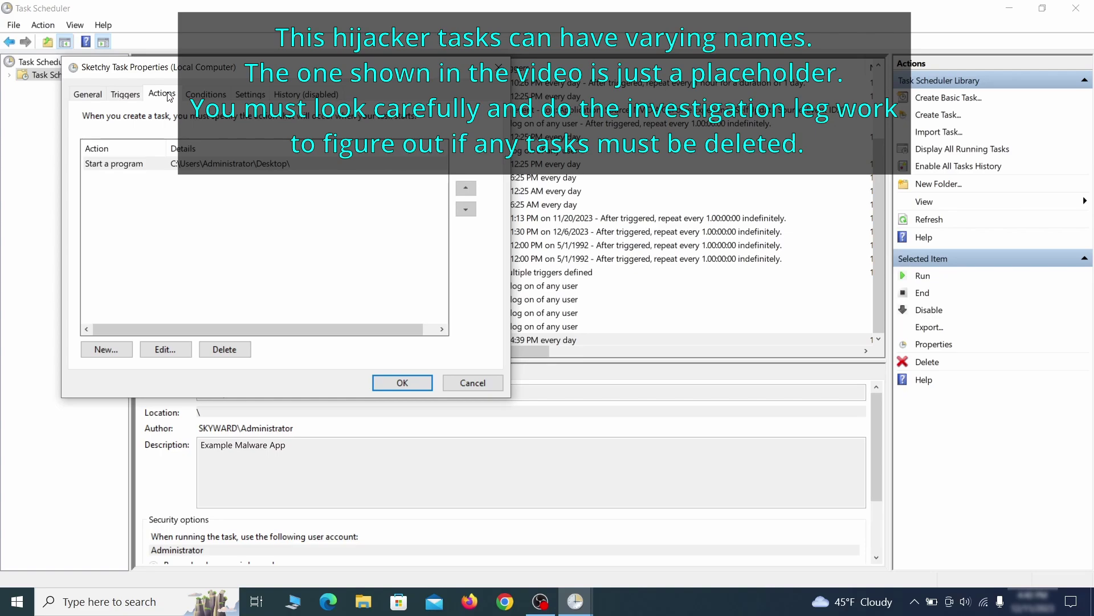
Delete the Example Malware App scheduled task.
key(Escape)
right_click(352, 338)
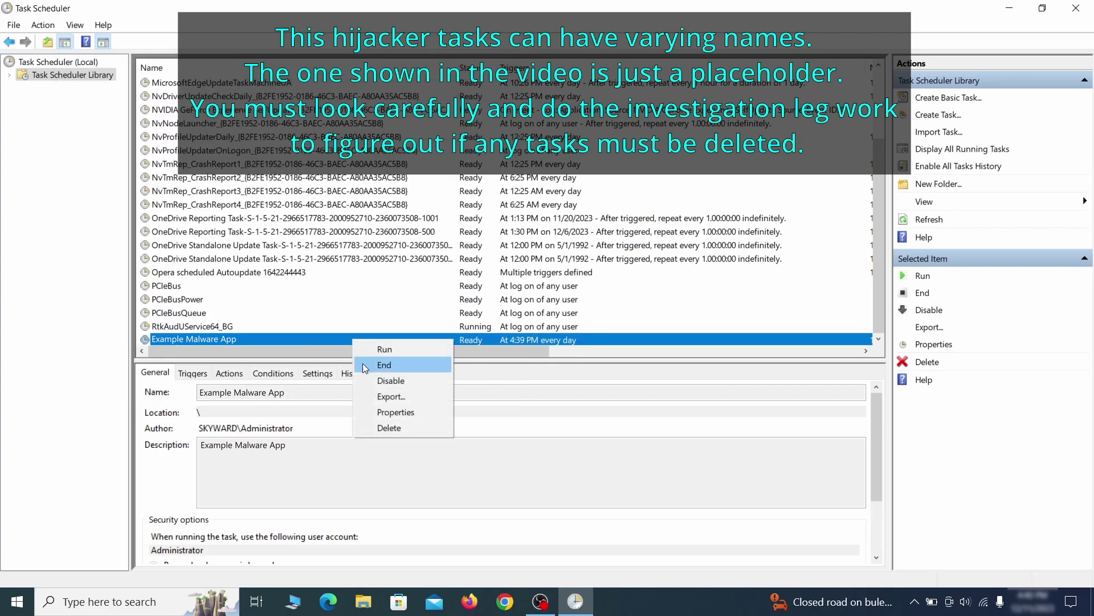
click(389, 428)
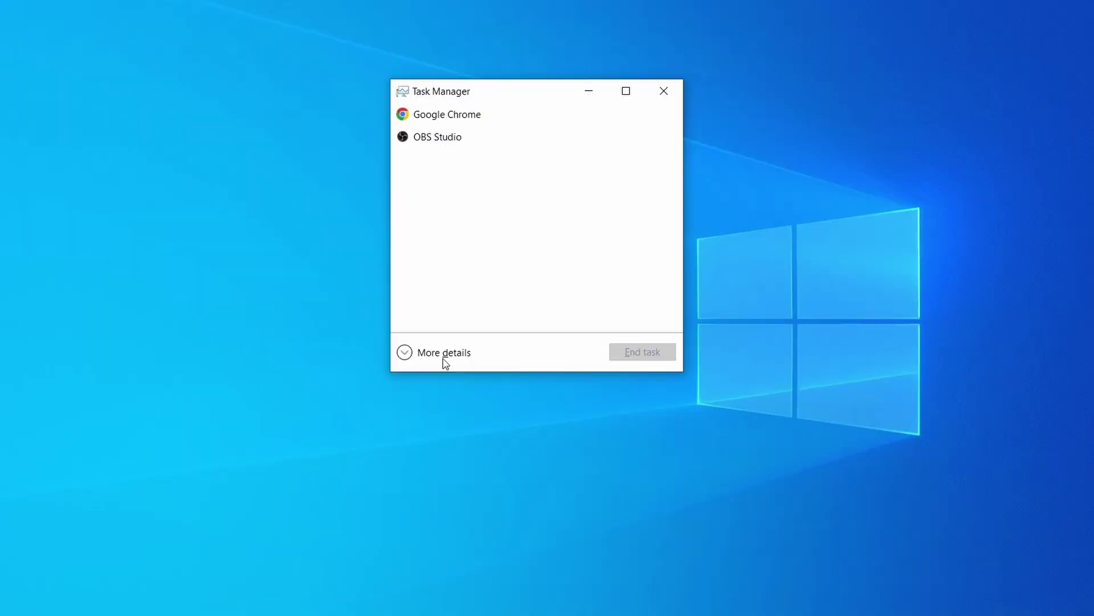
Sort Task Manager processes by memory and open Example Malware Process's file location.
click(406, 353)
click(538, 128)
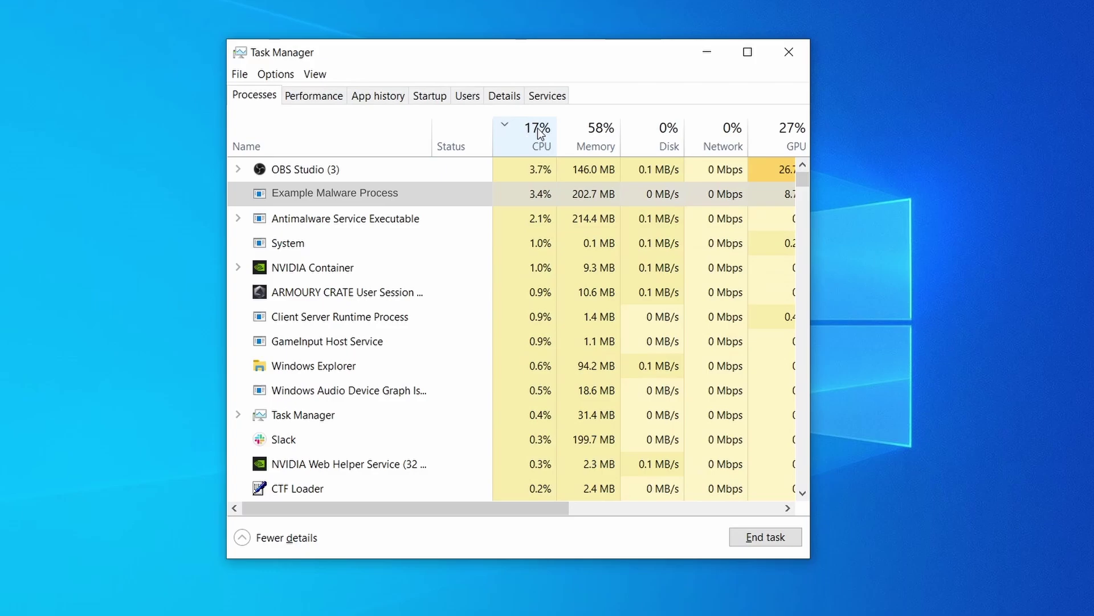
click(595, 134)
click(522, 220)
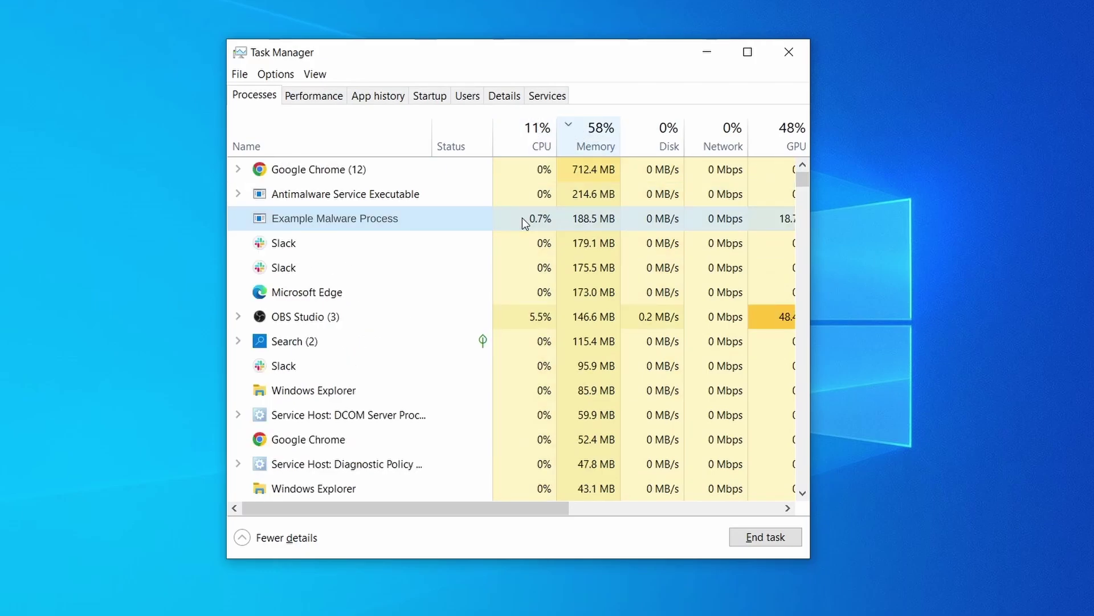
right_click(522, 220)
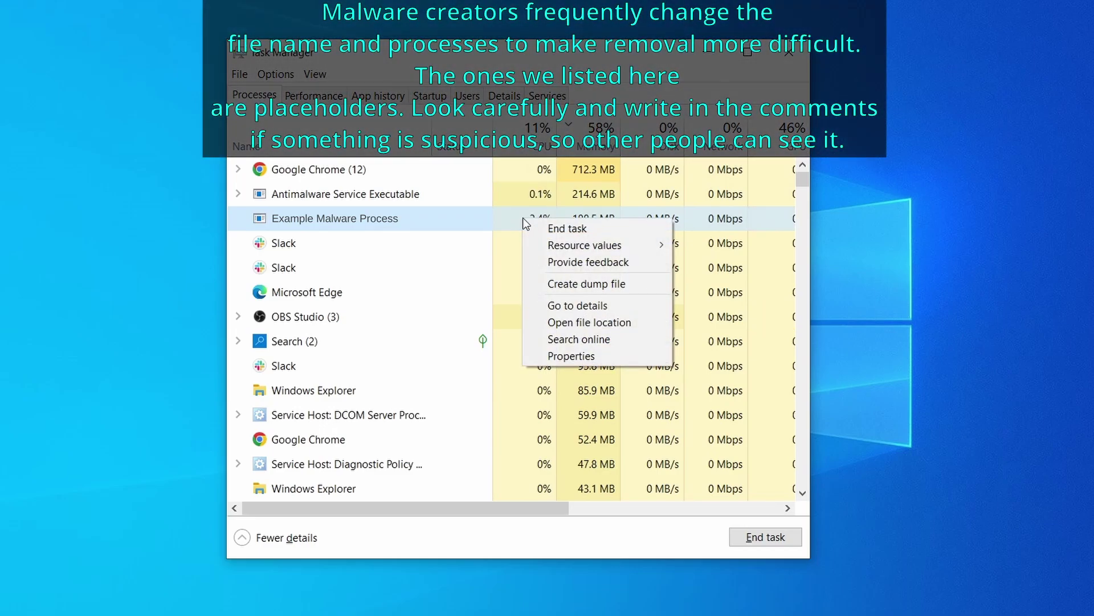
click(592, 324)
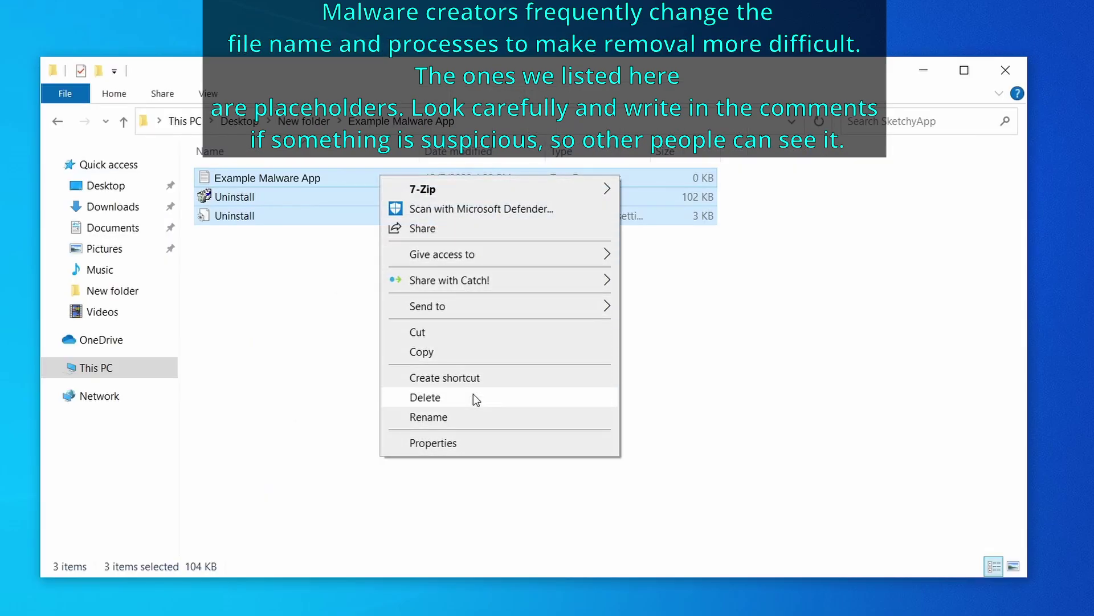
Try deleting the three Example Malware App files, which is blocked as in use.
click(473, 395)
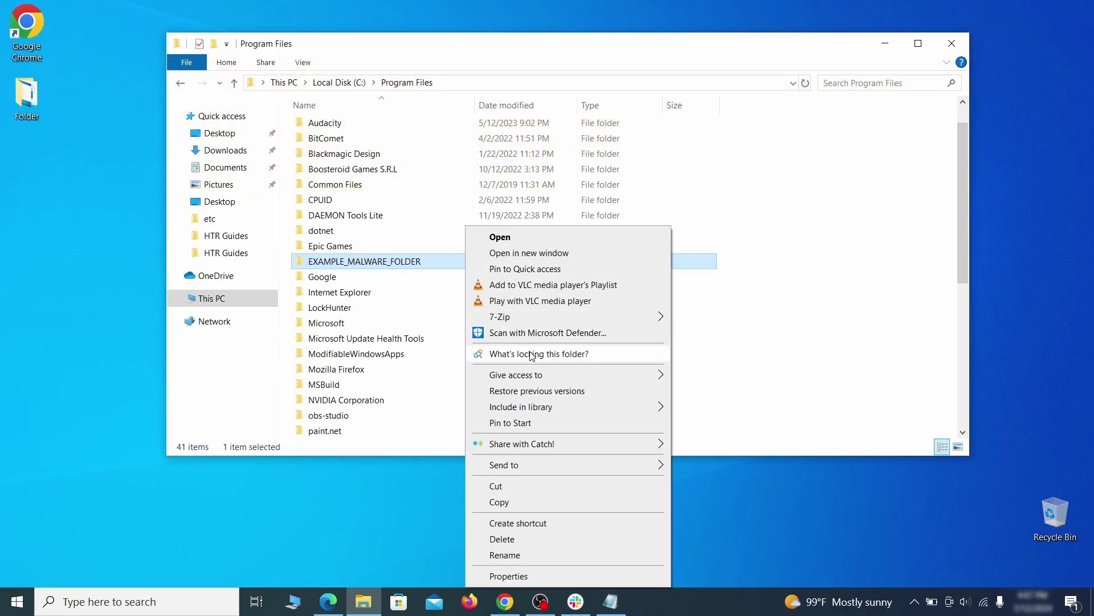
Force-delete EXAMPLE_MALWARE_FOLDER with LockHunter, closing the locking notepad.exe.
click(531, 355)
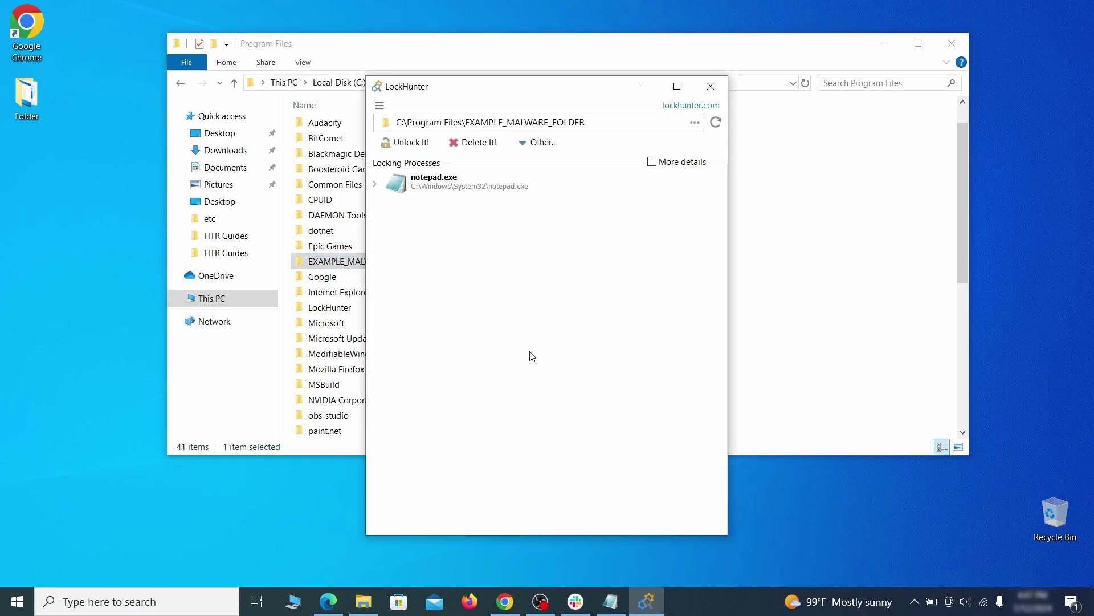
click(477, 144)
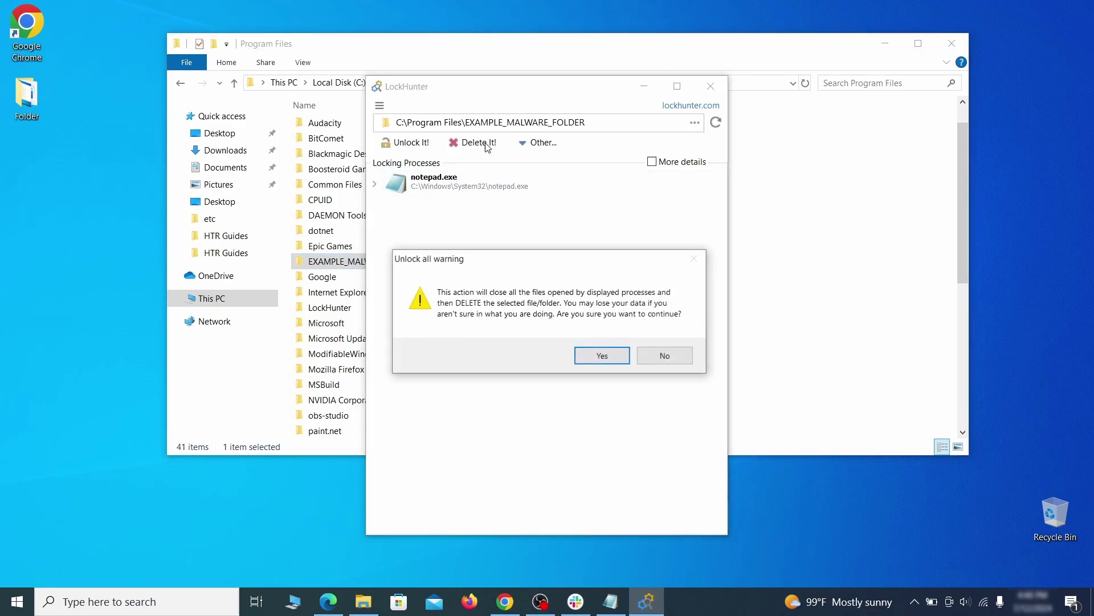
click(603, 356)
click(709, 87)
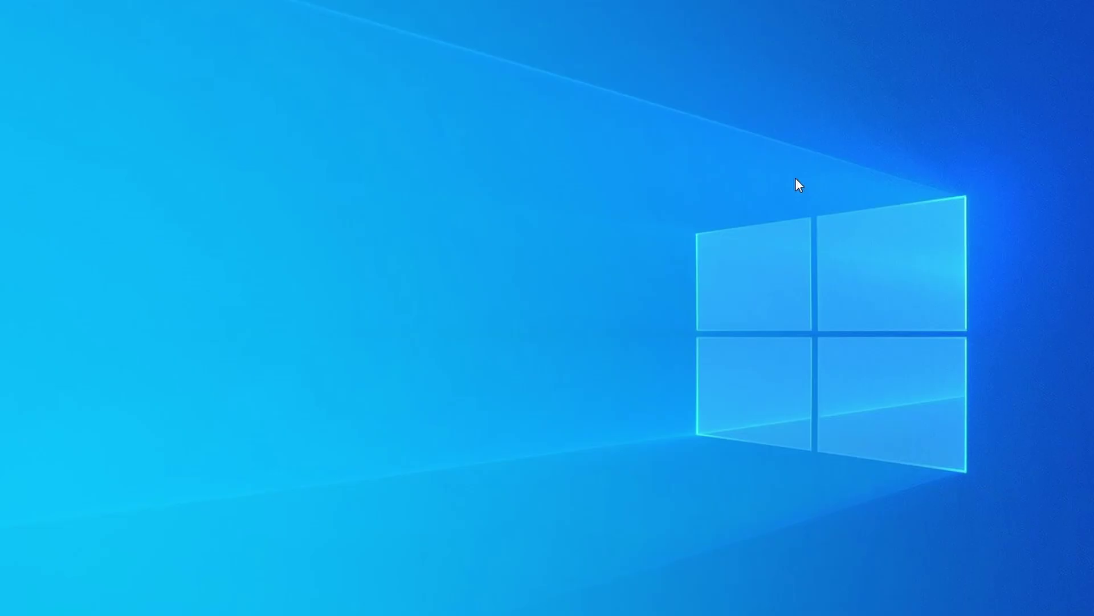
Open Task Manager with Ctrl+Shift+Esc and sort processes by memory usage.
key(ctrl+shift+Escape)
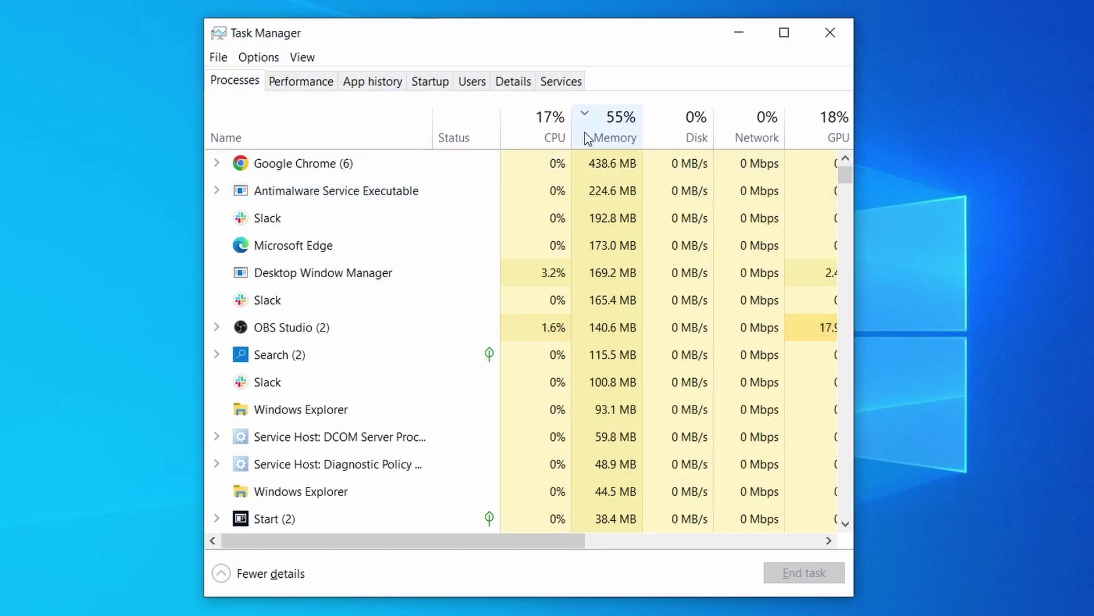
click(528, 134)
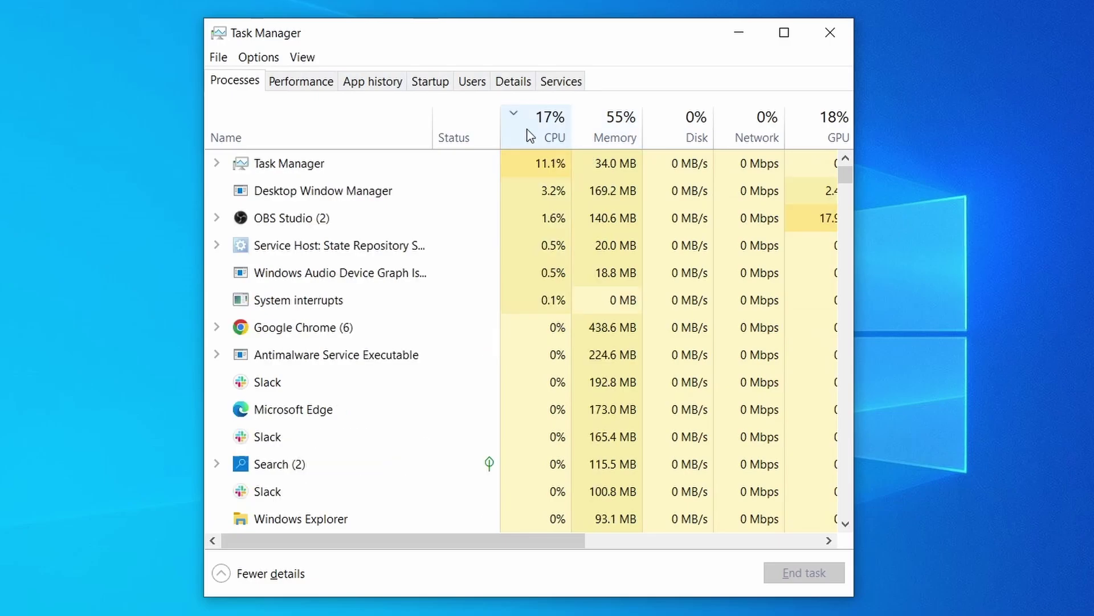
click(622, 125)
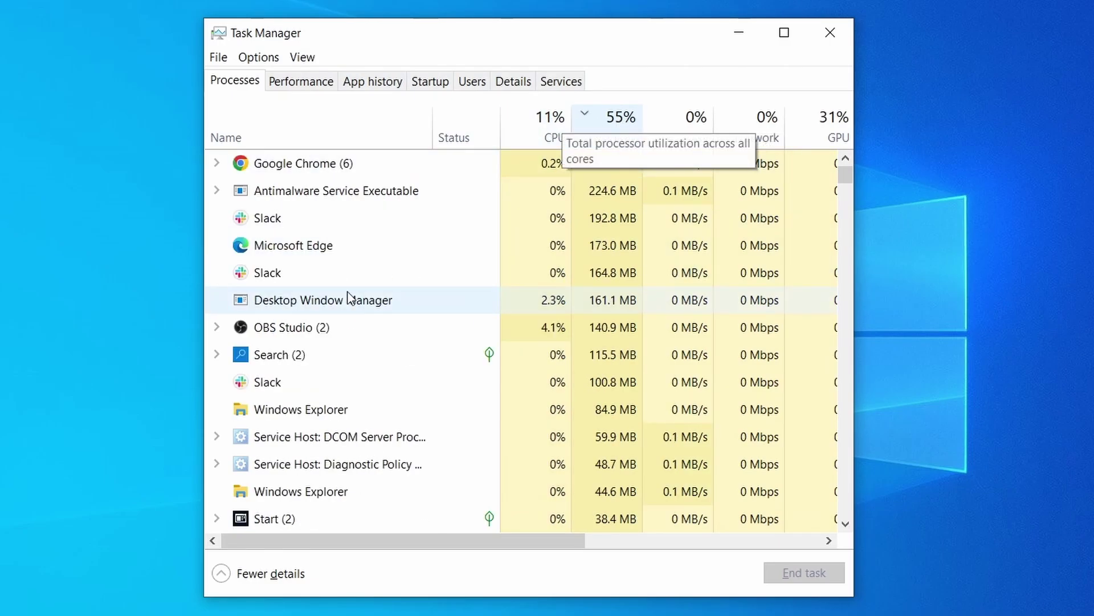
scroll(475, 384, down, 2)
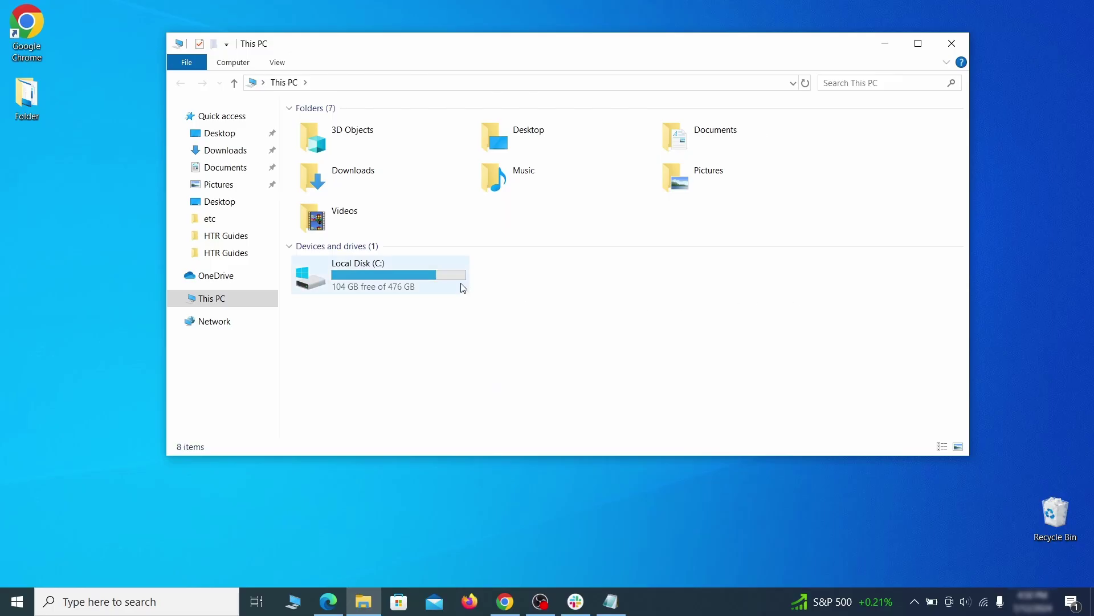
Browse to C:\Users\<user>\AppData\Roaming in File Explorer.
double_click(456, 286)
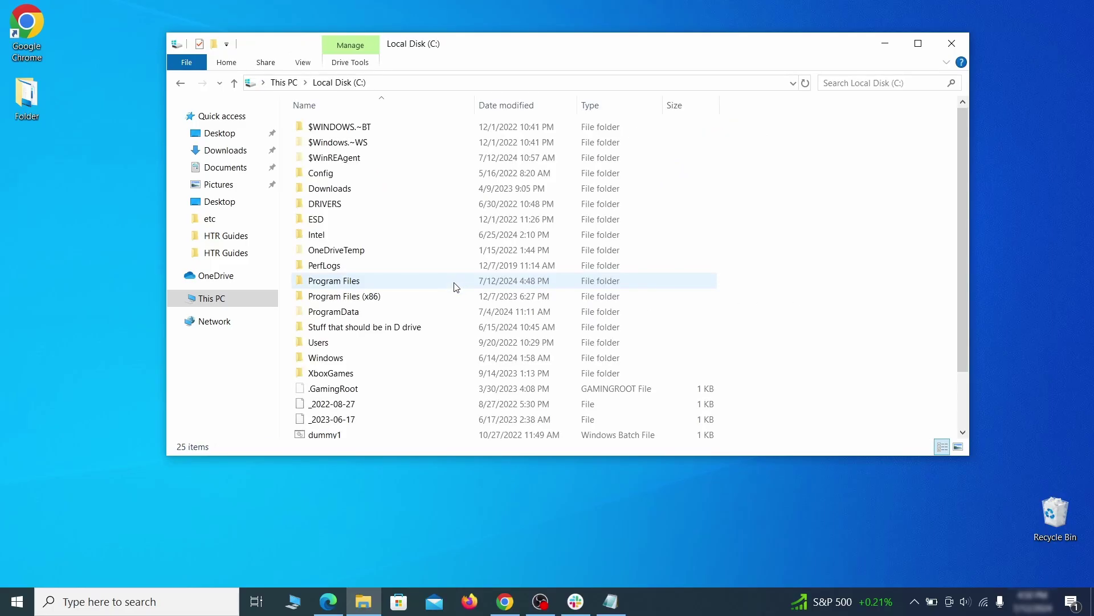
double_click(346, 346)
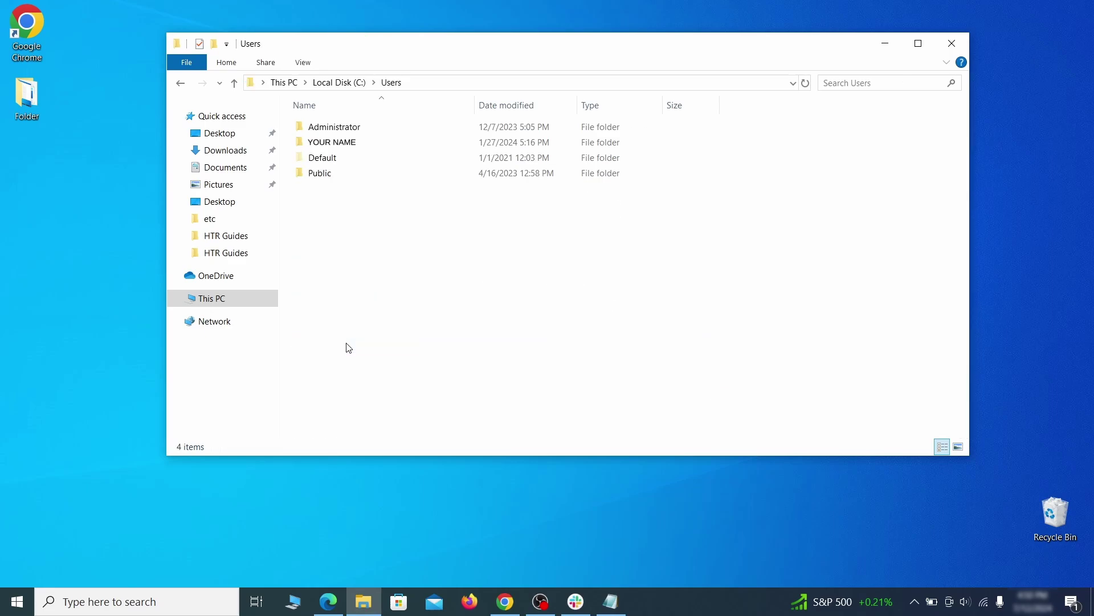
double_click(459, 144)
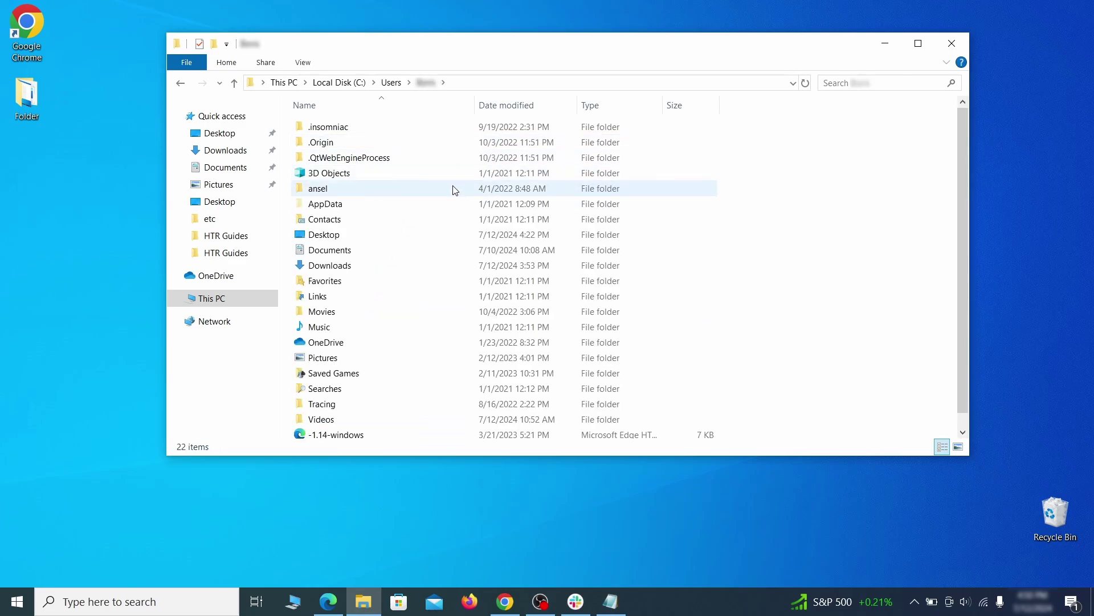
double_click(452, 206)
double_click(449, 159)
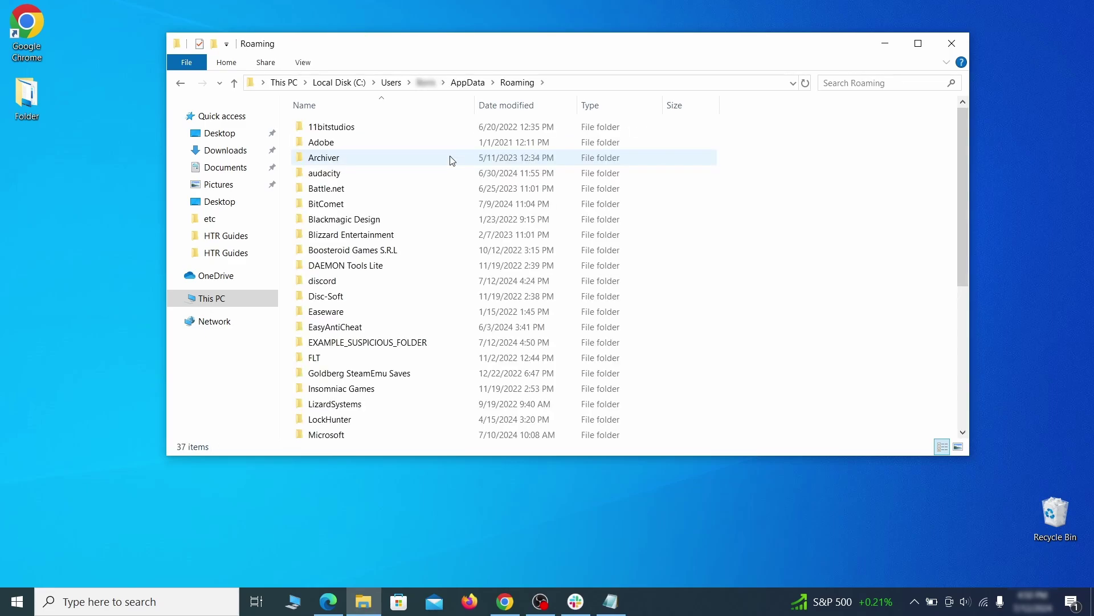
scroll(441, 171, down, 1)
scroll(436, 204, down, 1)
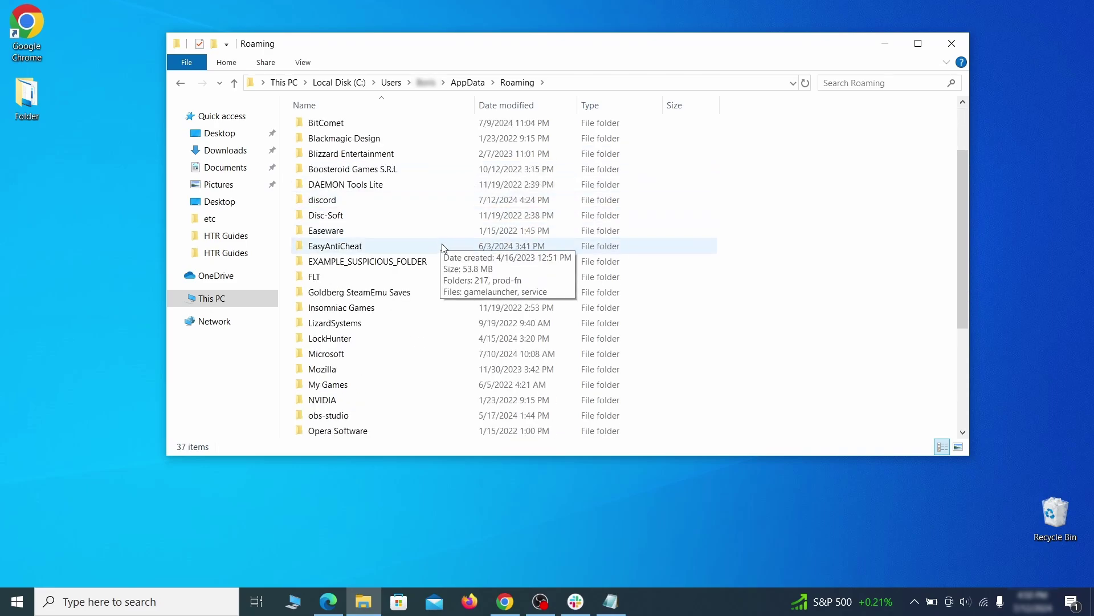
Try deleting EXAMPLE_SUSPICIOUS_FOLDER and dismiss the folder-in-use warning.
click(448, 266)
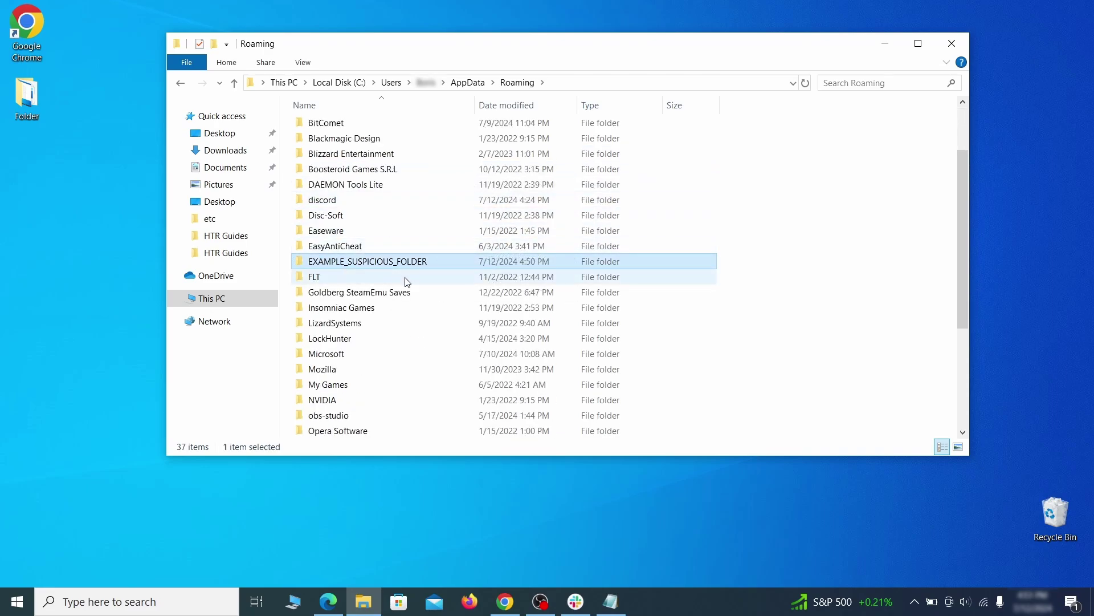
right_click(489, 265)
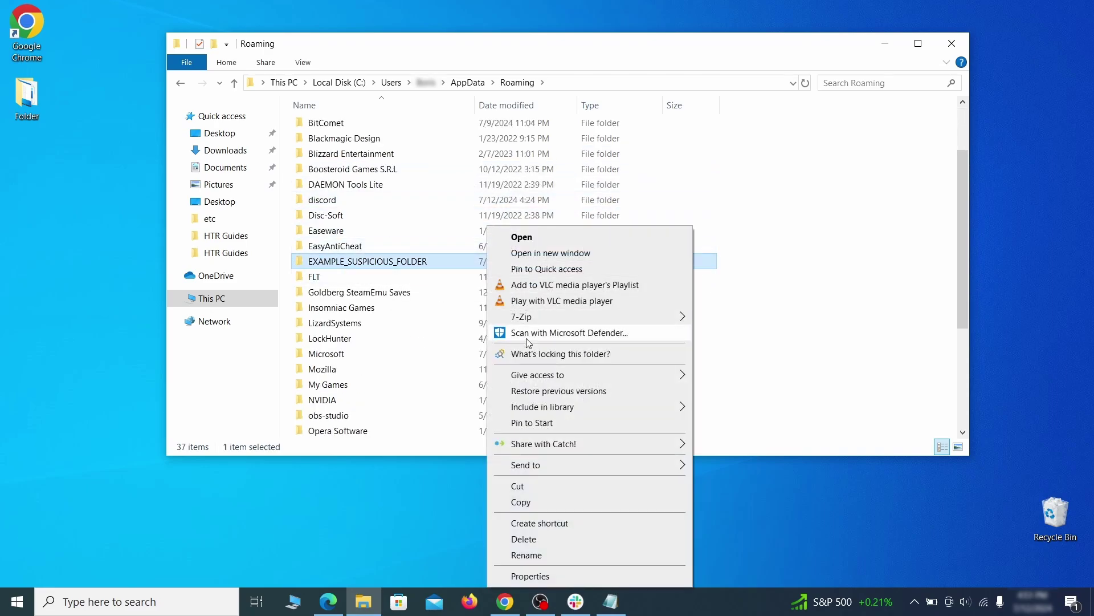
click(523, 540)
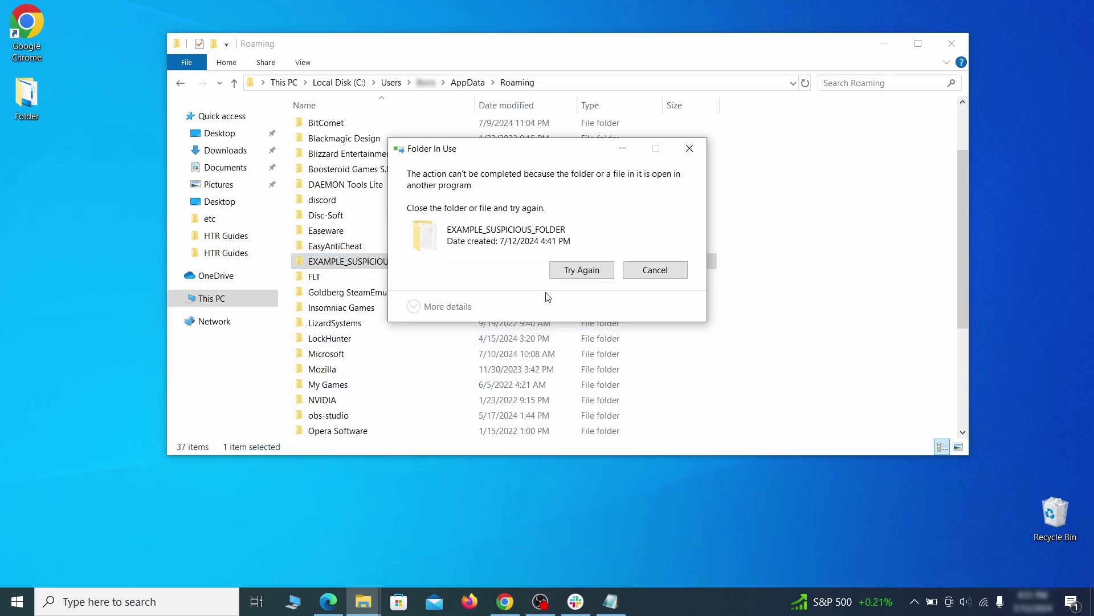
key(Escape)
Force-delete EXAMPLE_SUSPICIOUS_FOLDER with LockHunter, ending the locking notepad.exe.
right_click(468, 260)
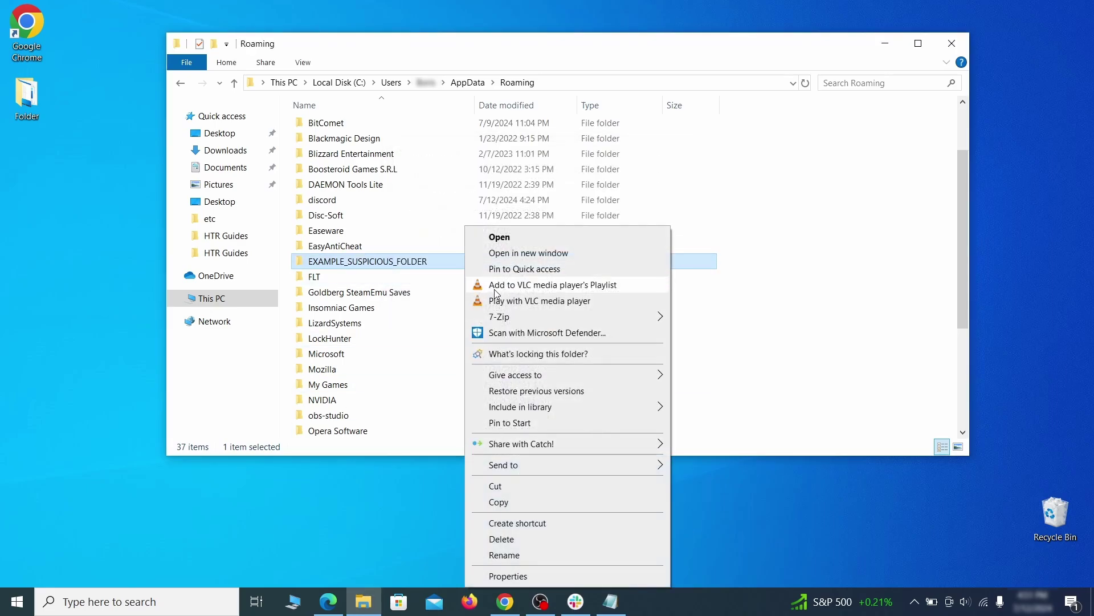
click(513, 351)
click(493, 147)
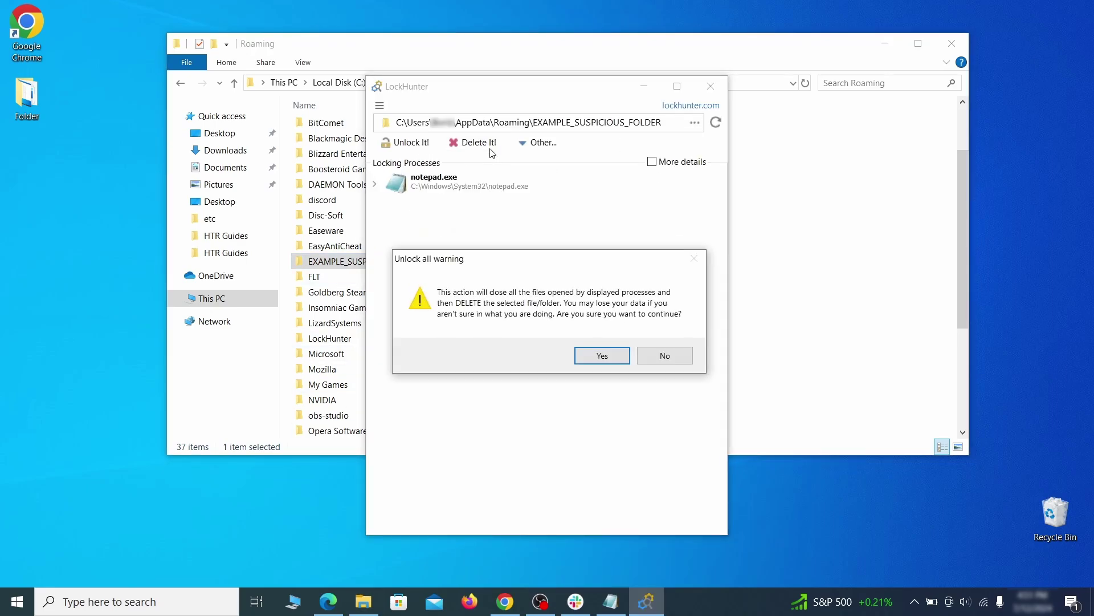
click(591, 357)
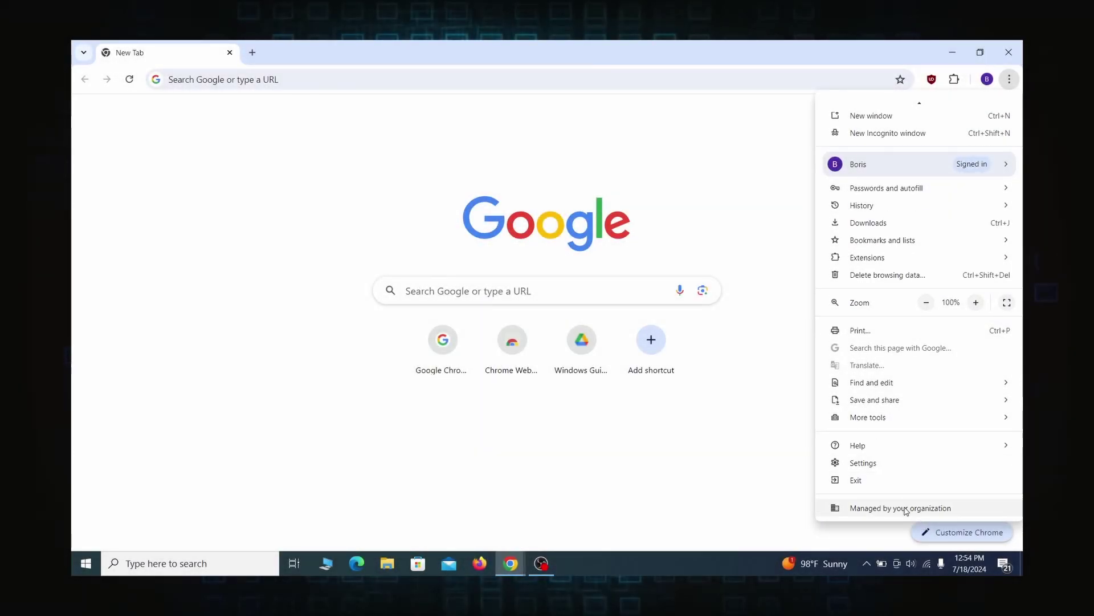
Open chrome://management from the Chrome menu's 'Managed by your organization' entry.
click(905, 508)
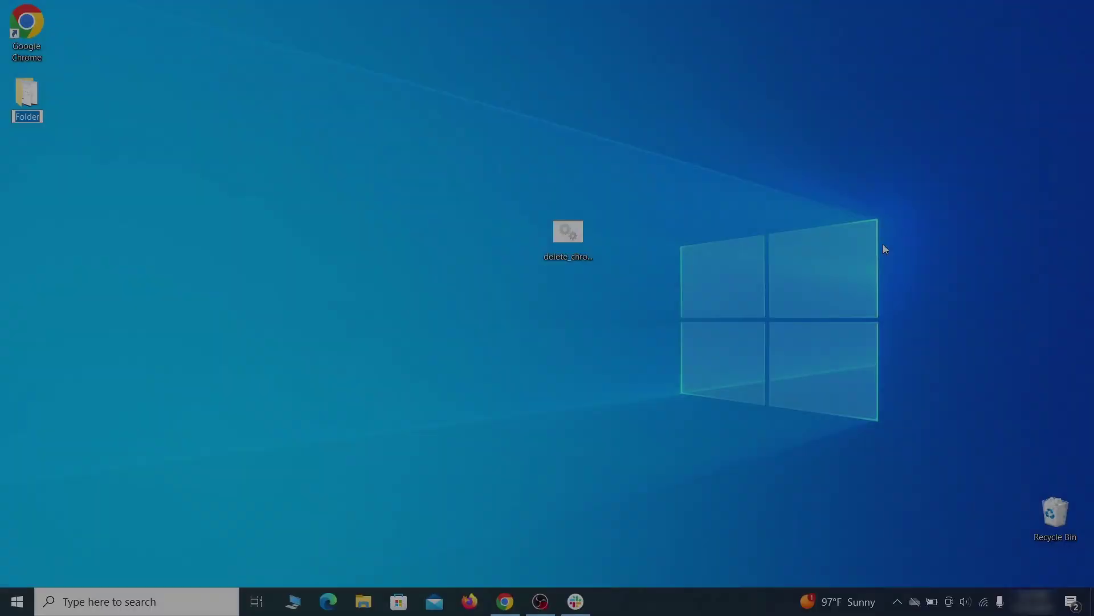
Confirm the desktop folder name and open Group Policy Editor to Computer Configuration's Administrative Templates.
key(Return)
key(super)
text(edit)
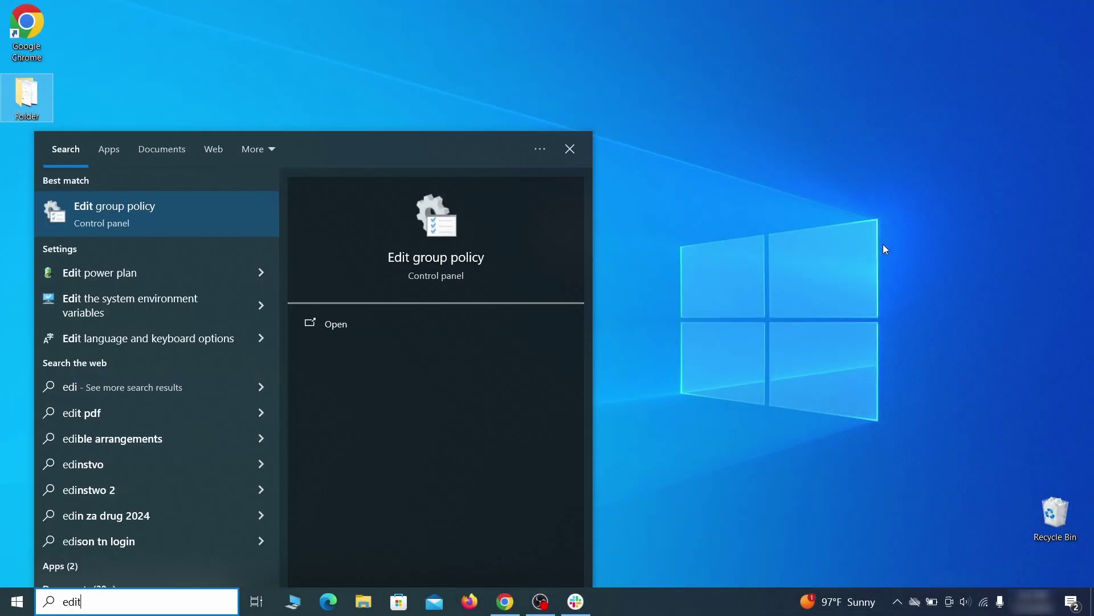
text( group policy)
click(147, 211)
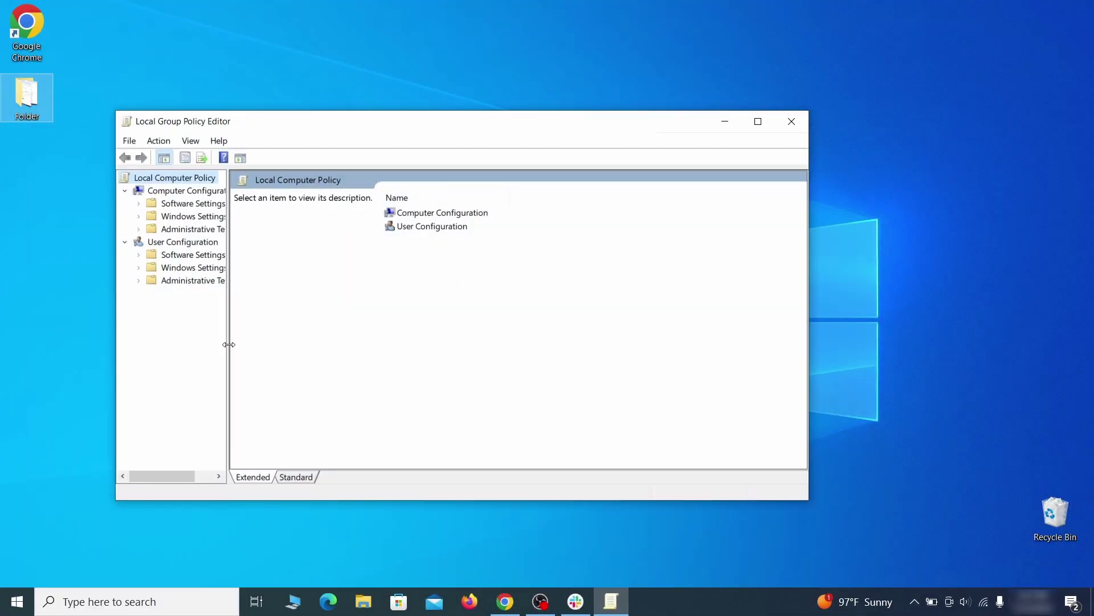
click(180, 193)
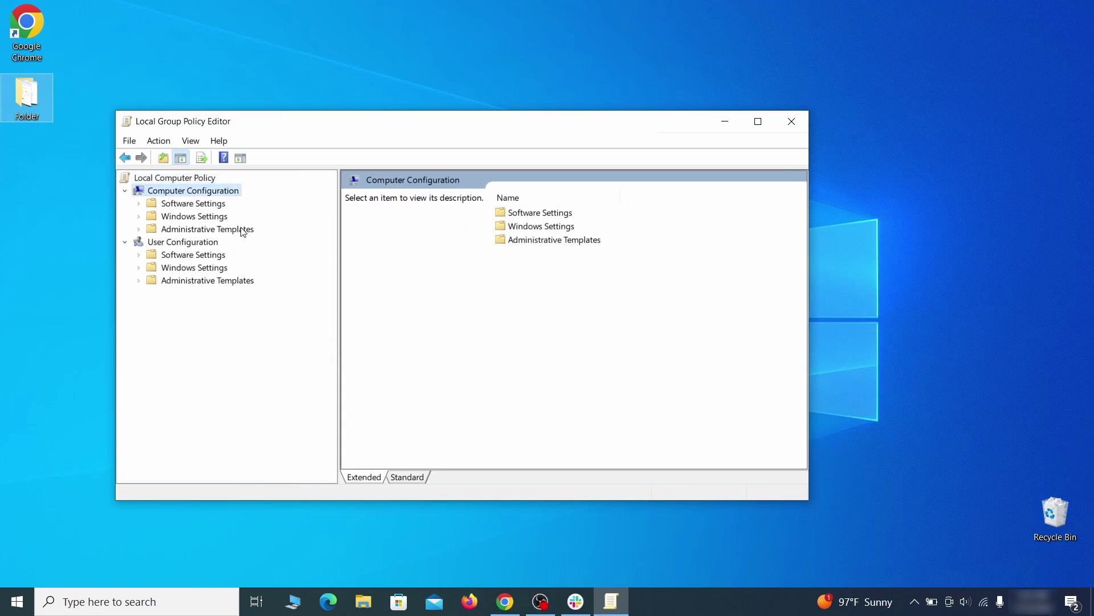
click(231, 230)
Remove the chrome policy template through Add/Remove Templates.
right_click(244, 228)
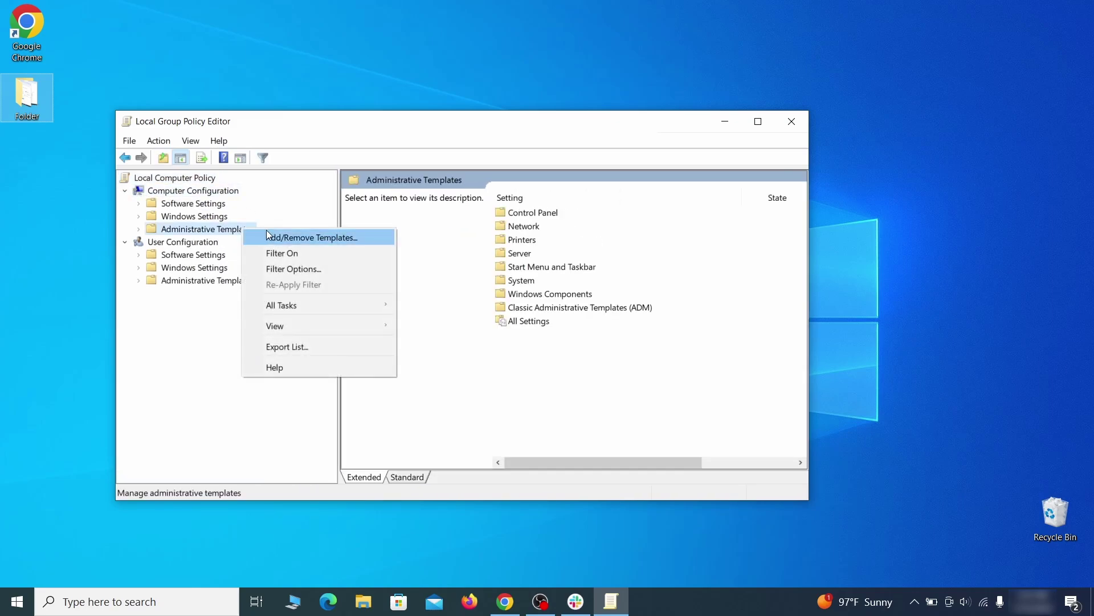
click(348, 237)
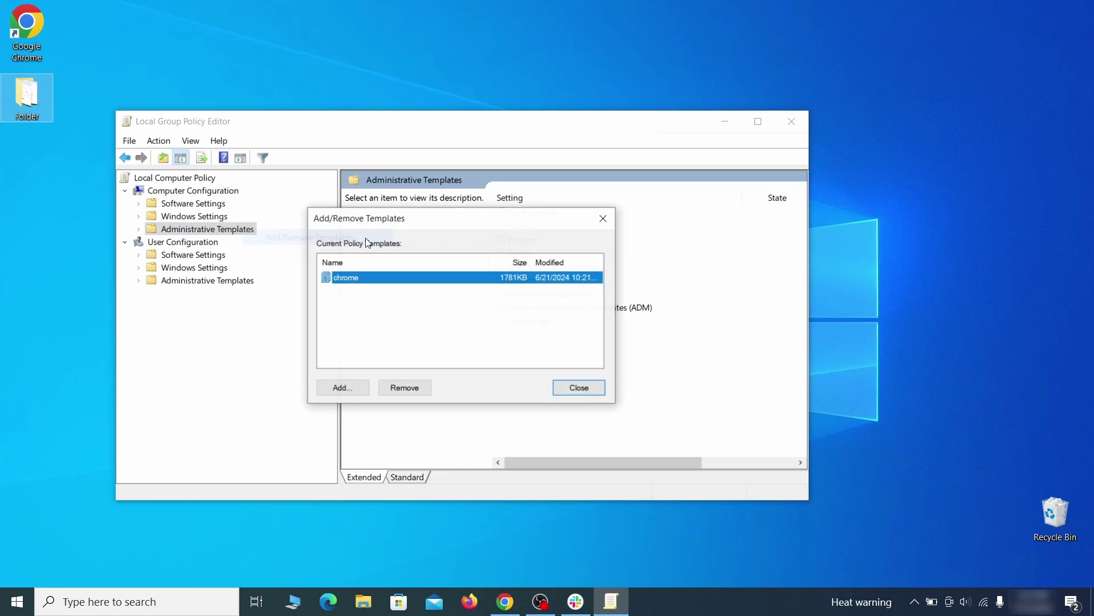
click(413, 389)
click(586, 387)
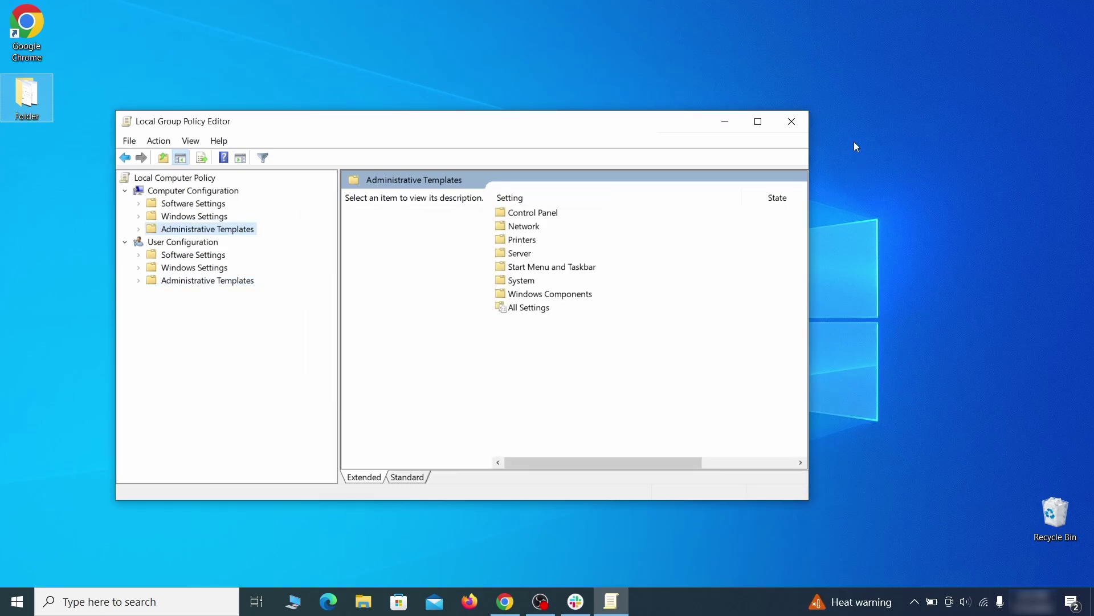
Close Local Group Policy Editor and restart the computer.
click(793, 125)
click(18, 602)
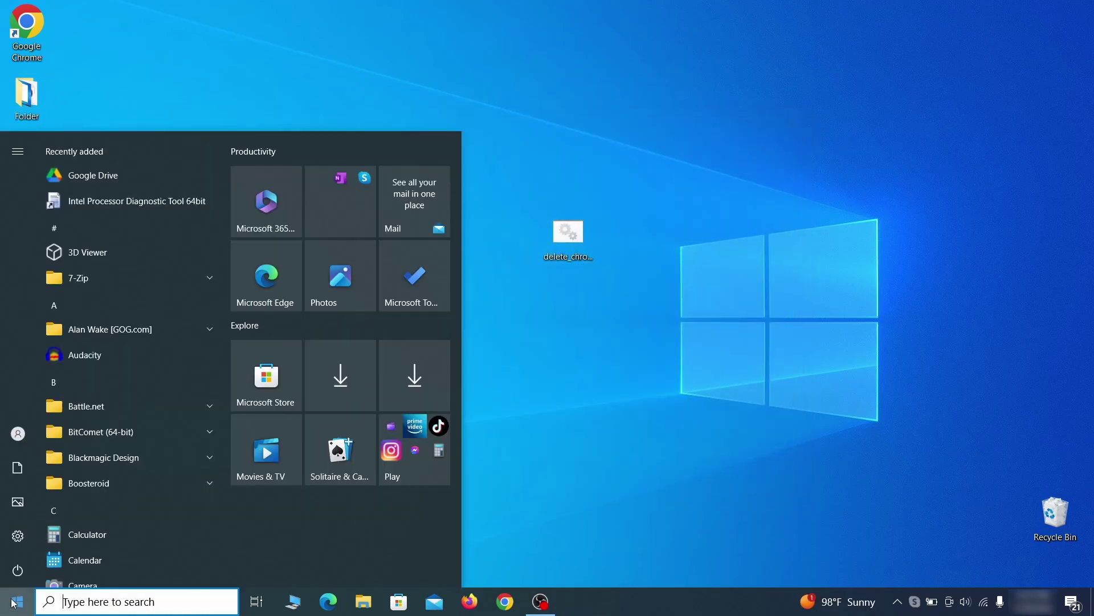
click(18, 568)
click(95, 531)
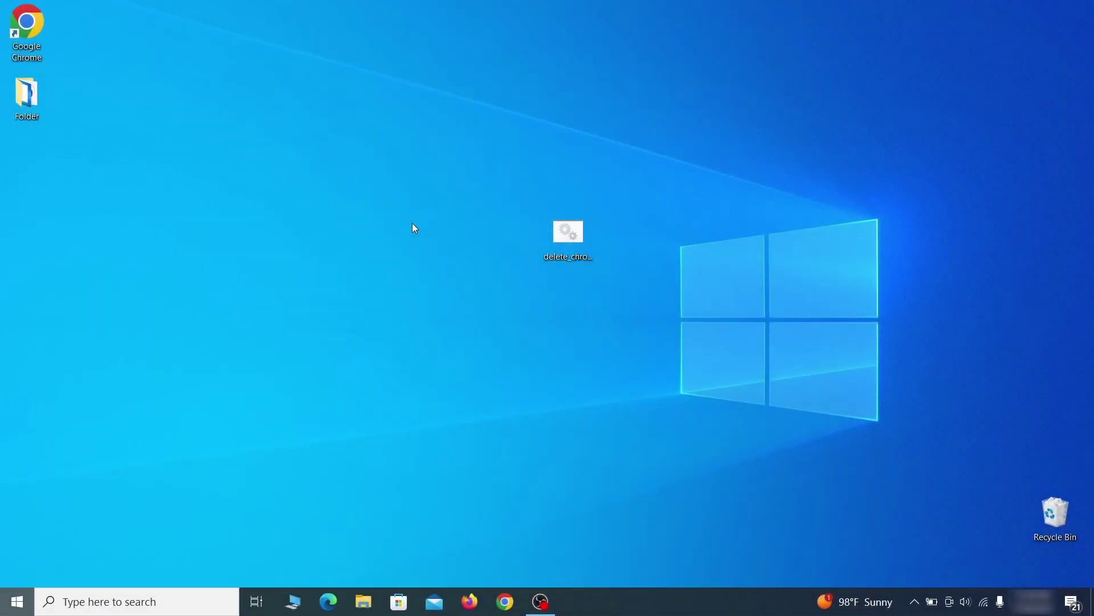
Open Registry Editor and expand BCD00000000 > Objects > b2721d73 > Elements.
key(super)
text(reg)
key(Return)
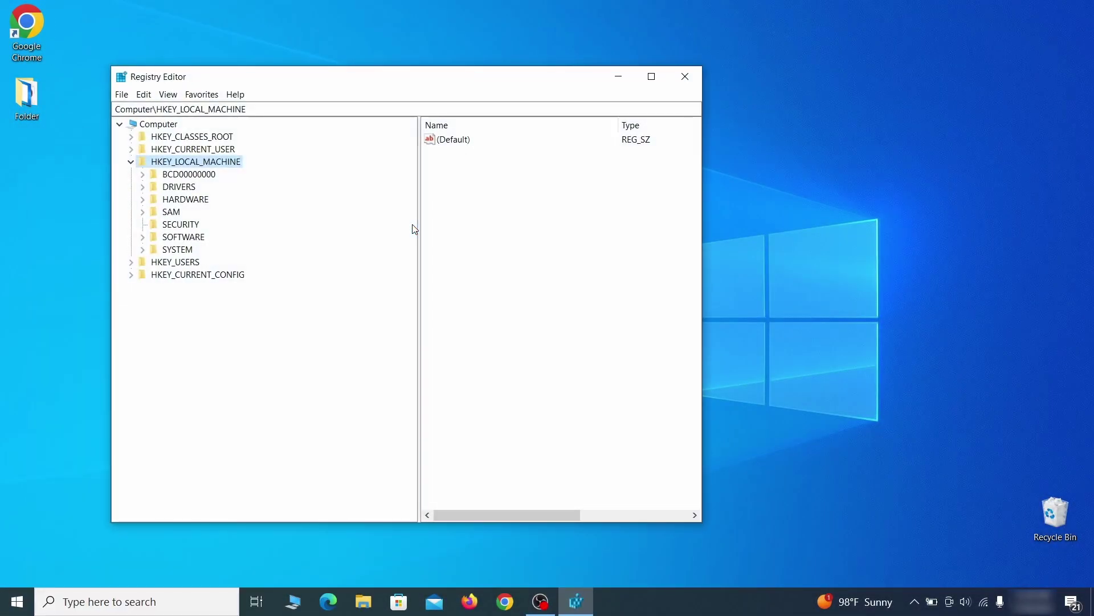
click(142, 174)
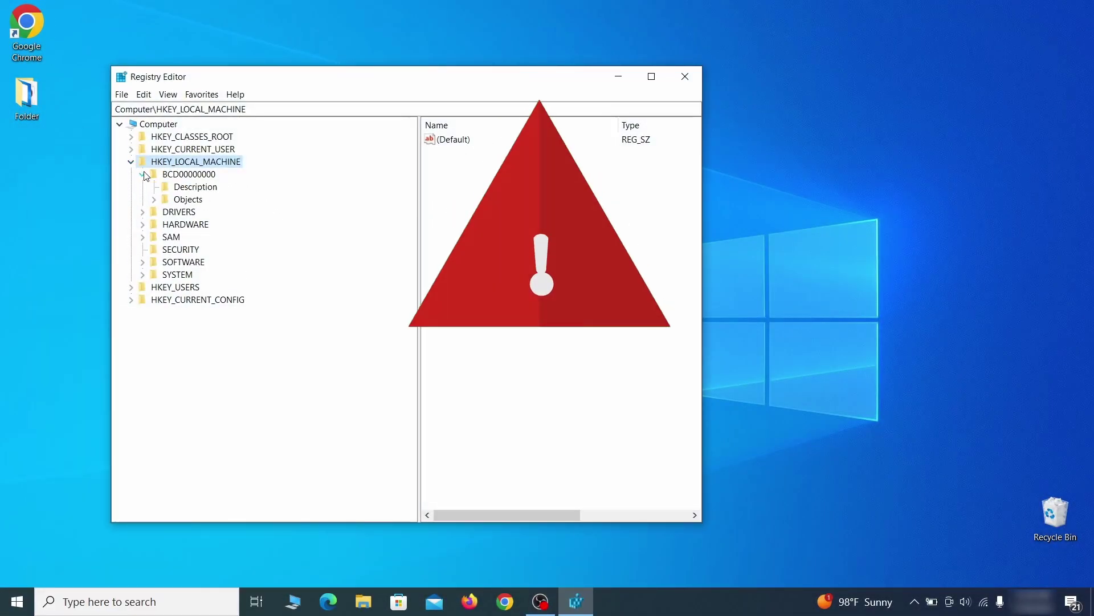
click(154, 198)
click(165, 325)
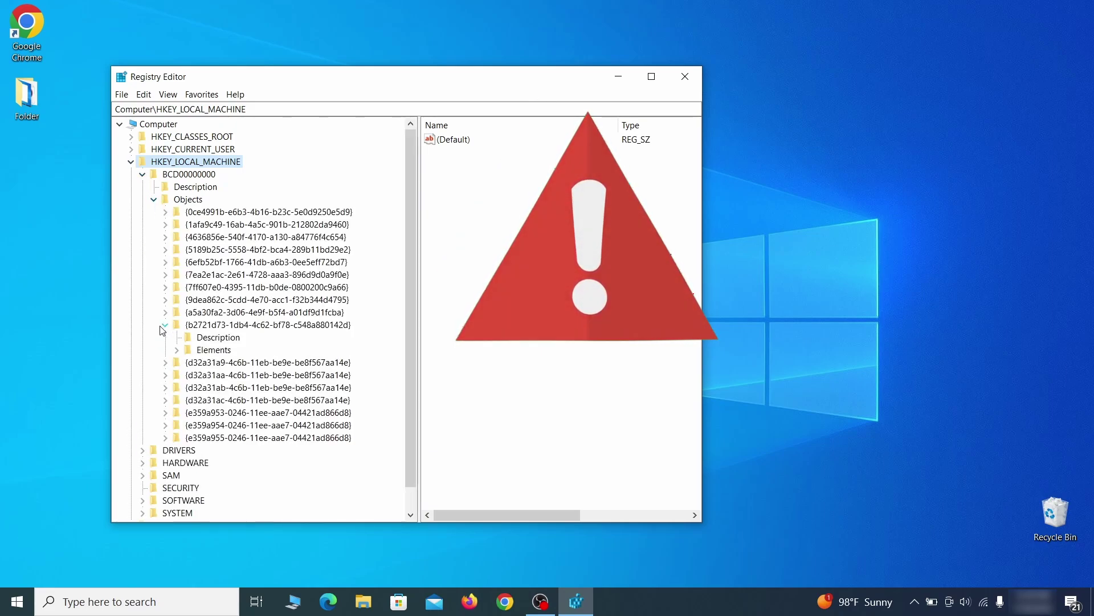
double_click(215, 350)
Cancel the deletion of key 12000004 and begin a File > Export backup.
click(229, 387)
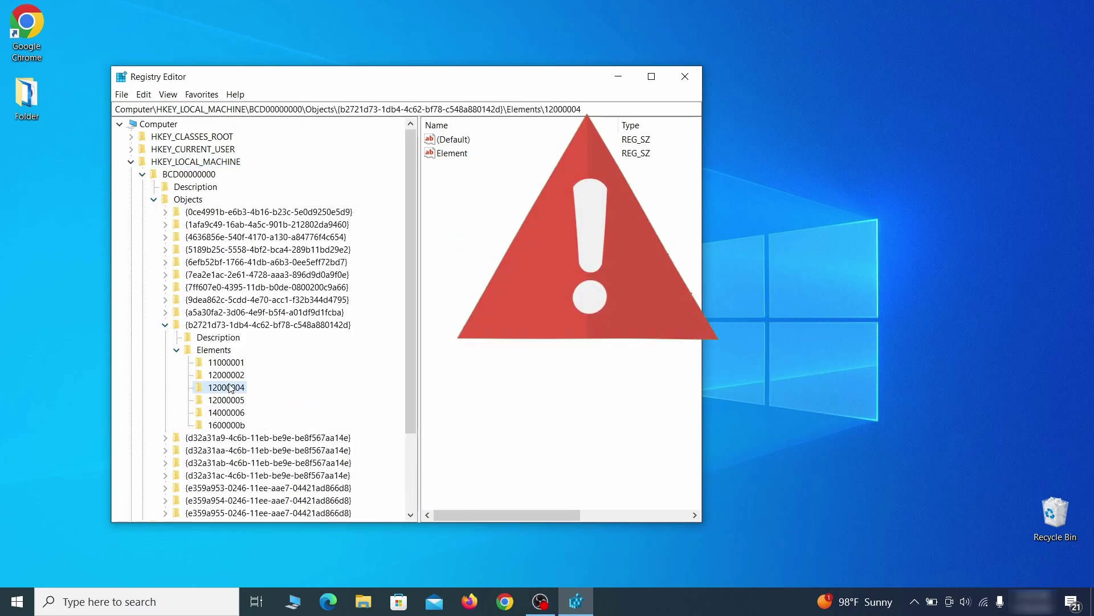
right_click(229, 387)
click(283, 437)
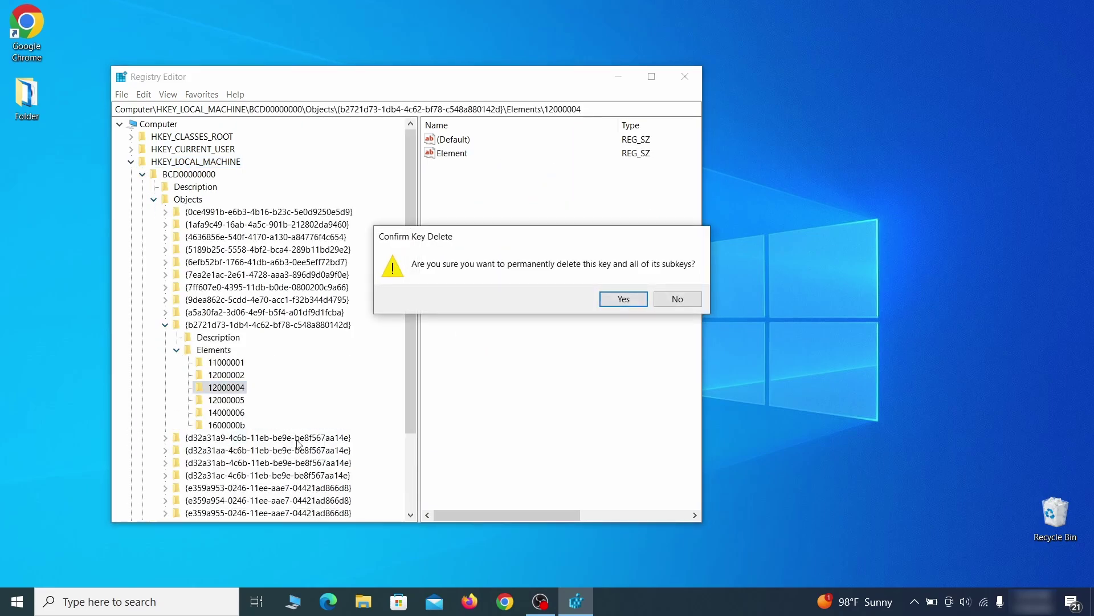
click(688, 306)
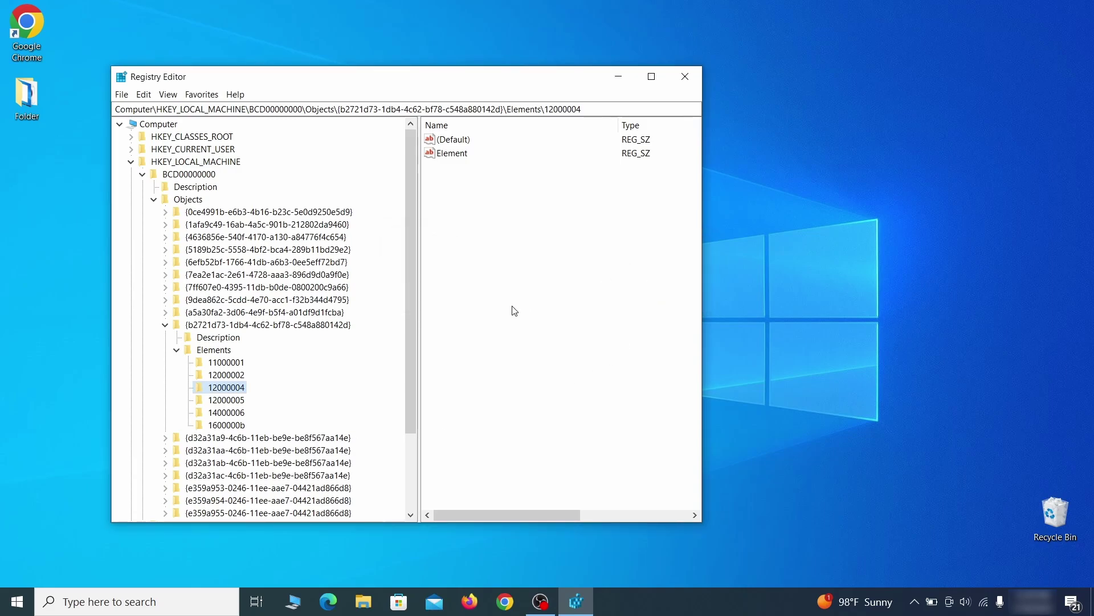
scroll(180, 436, down, 3)
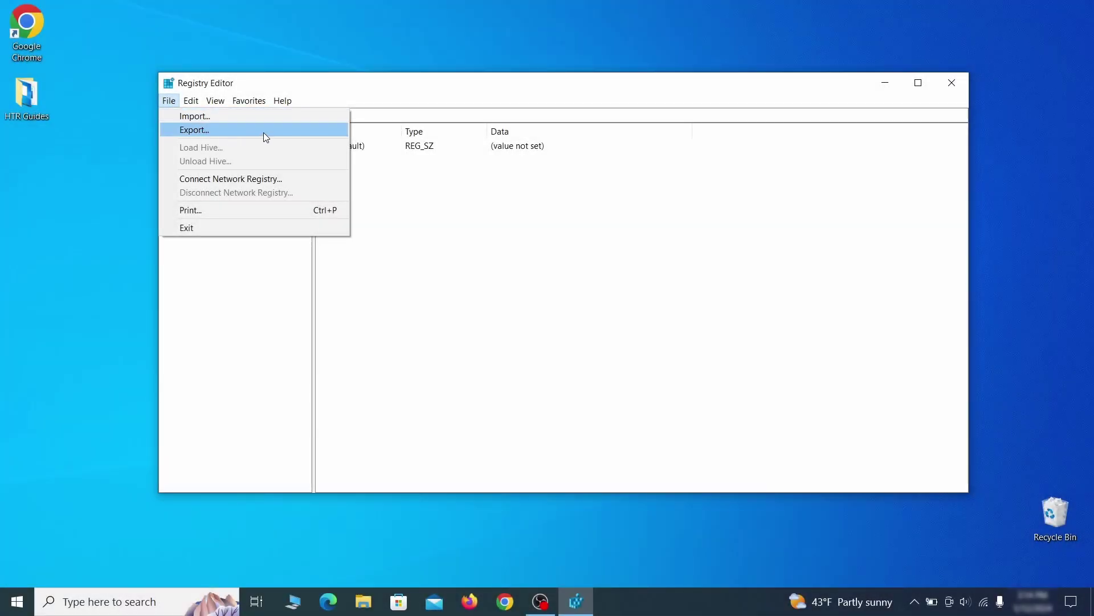
click(264, 133)
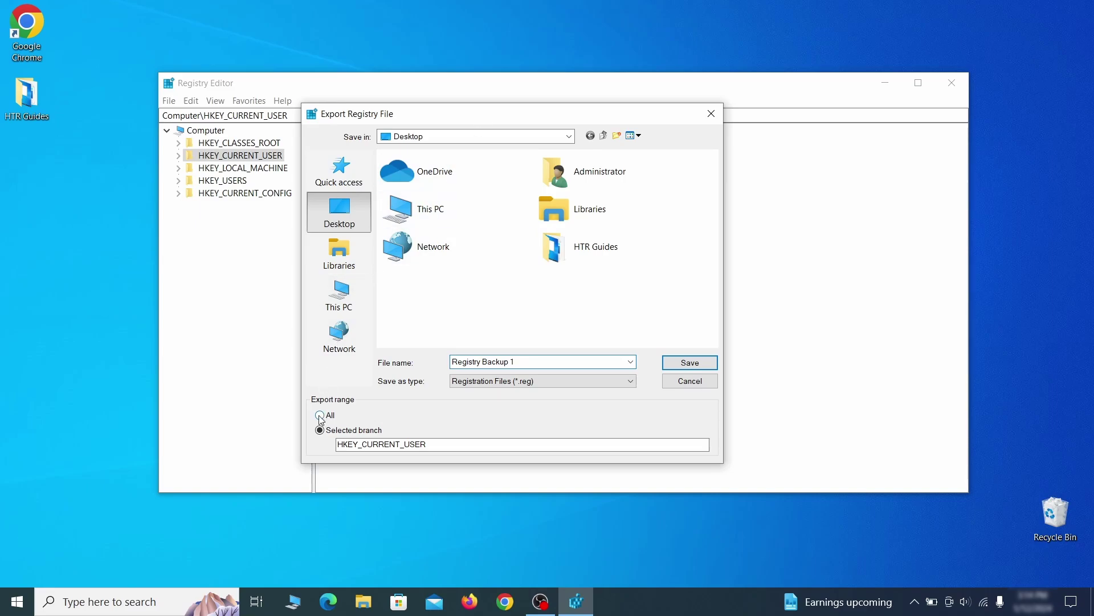
Pick Registry Backup 1 from the desktop in the File > Import dialog.
click(169, 100)
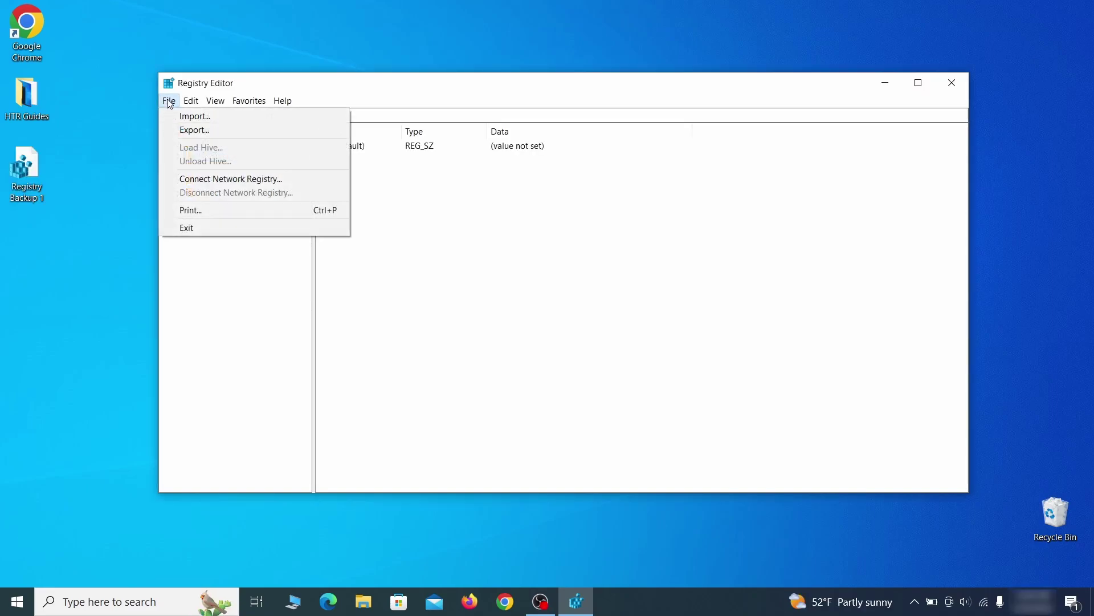
click(232, 118)
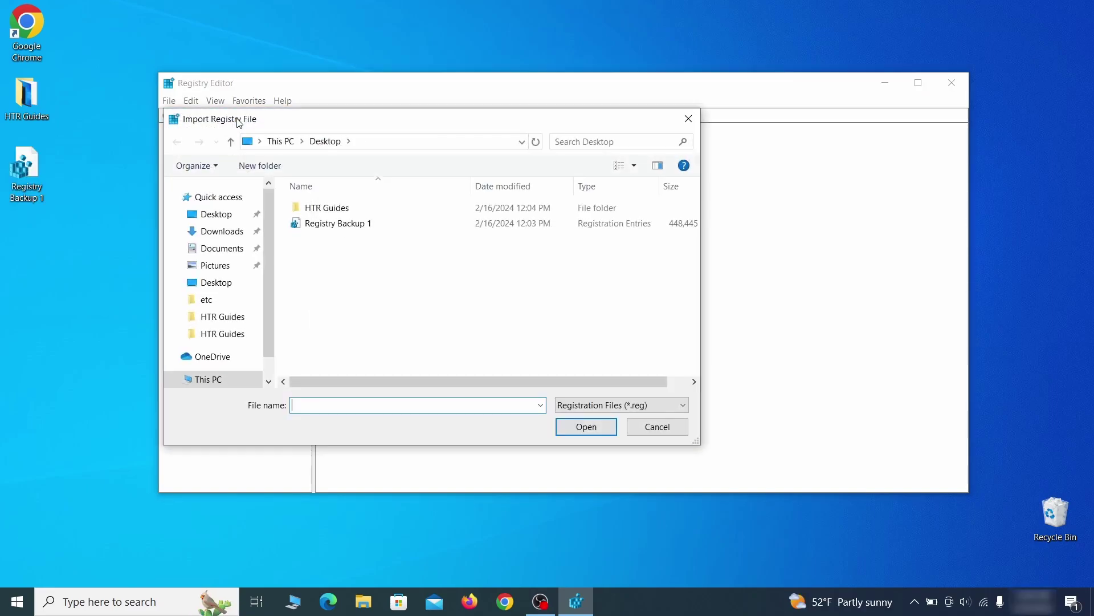
click(377, 228)
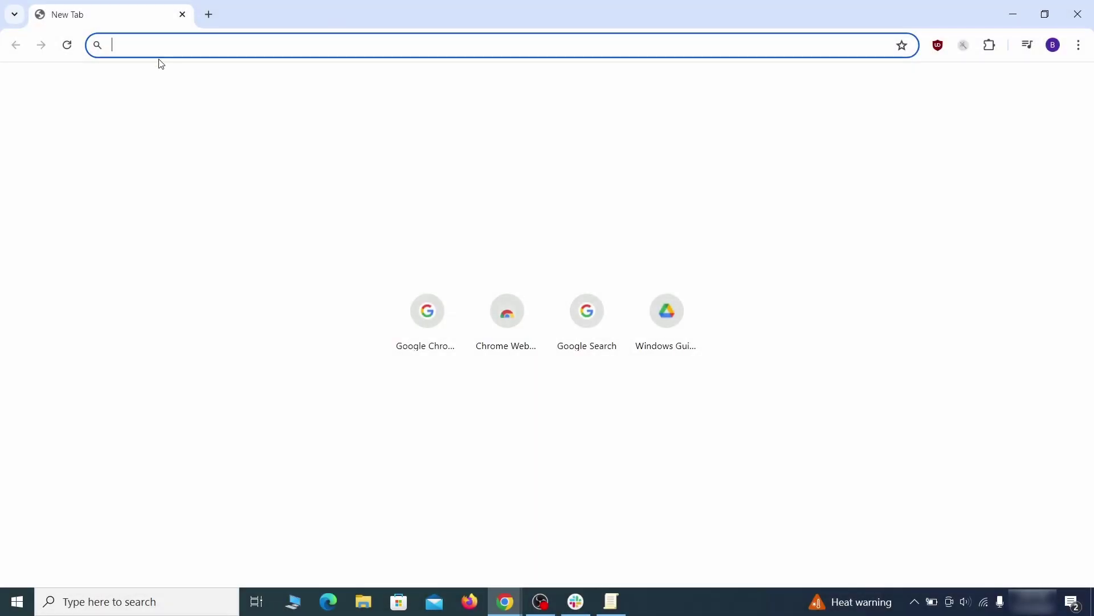
text(chrome://policy)
Load chrome://policy and bring up the context menu on the HomepageLocation value.
key(Return)
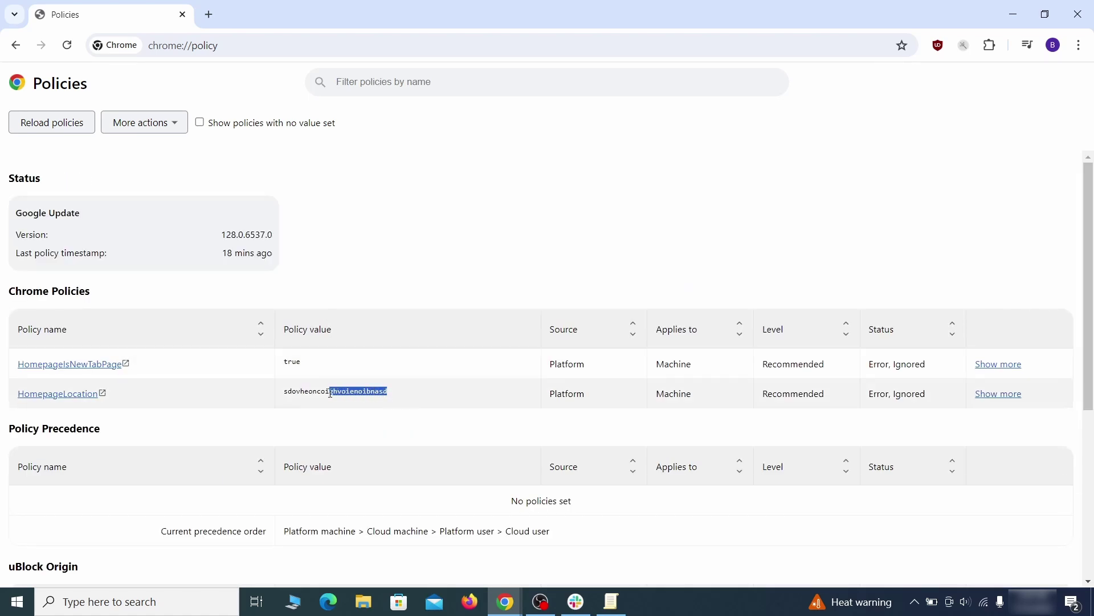
right_click(310, 395)
Copy the HomepageLocation value into Notepad, minimize Notepad, and return to Chrome's menu.
click(334, 405)
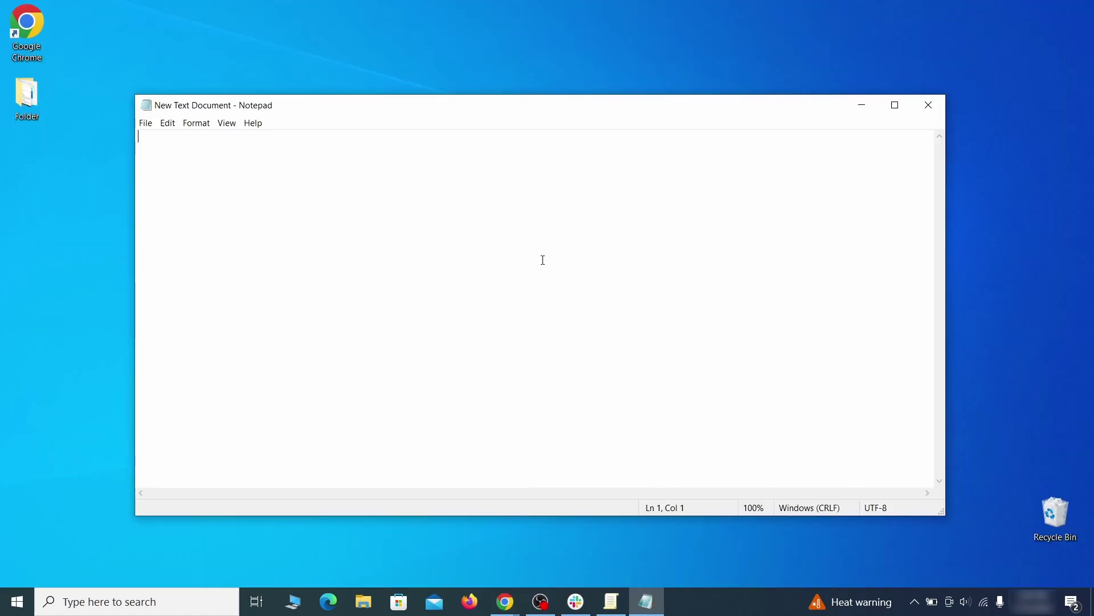
right_click(542, 260)
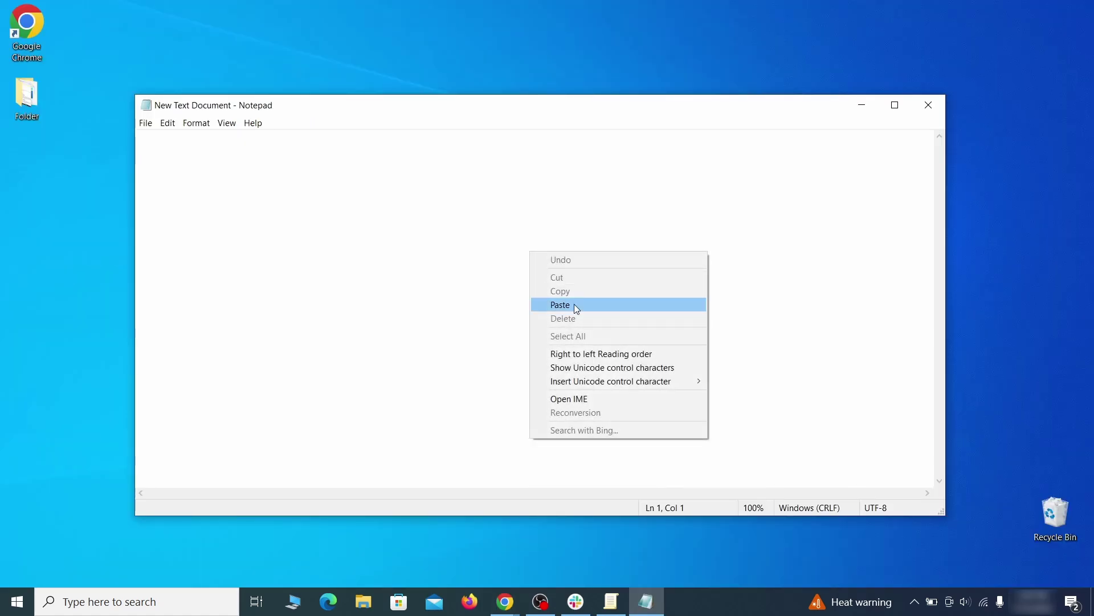
click(573, 304)
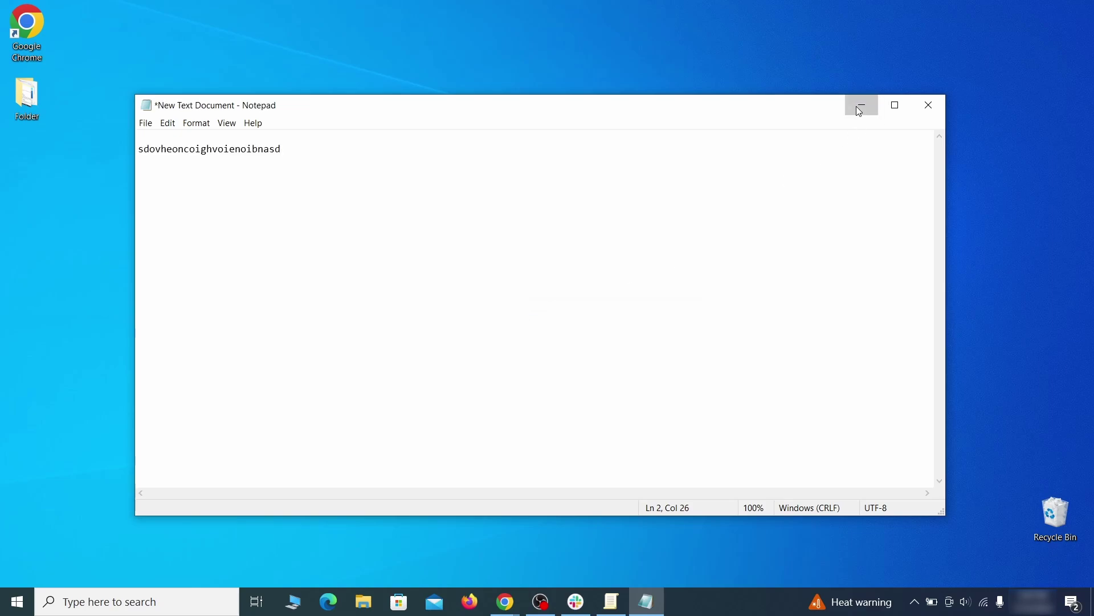
click(861, 105)
click(1078, 45)
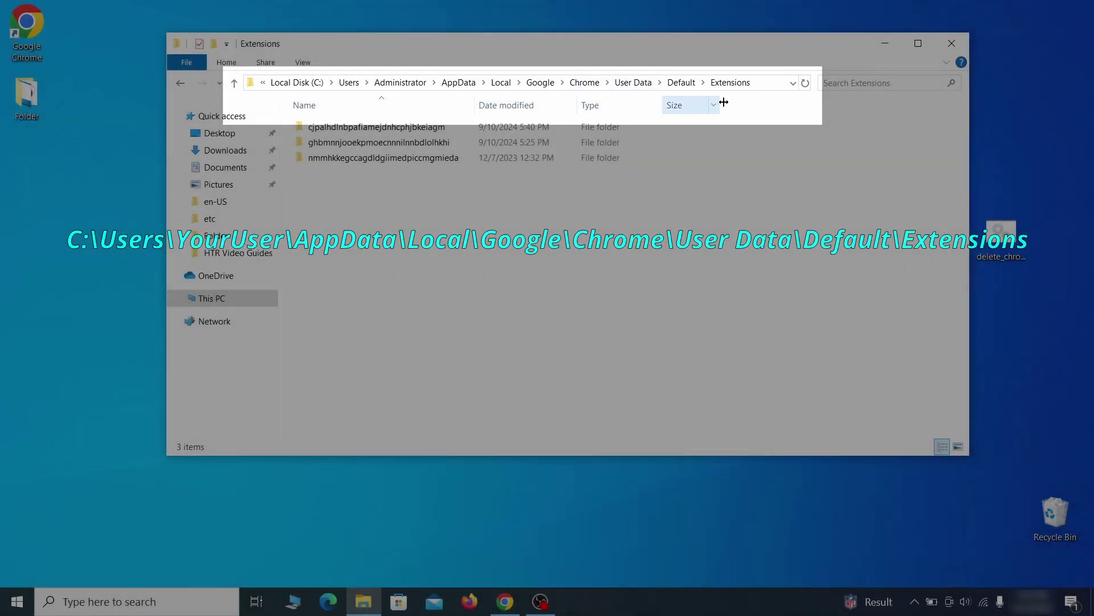
Select the three extension folders in Default\Extensions and bring up their Delete option.
drag(407, 182, 459, 134)
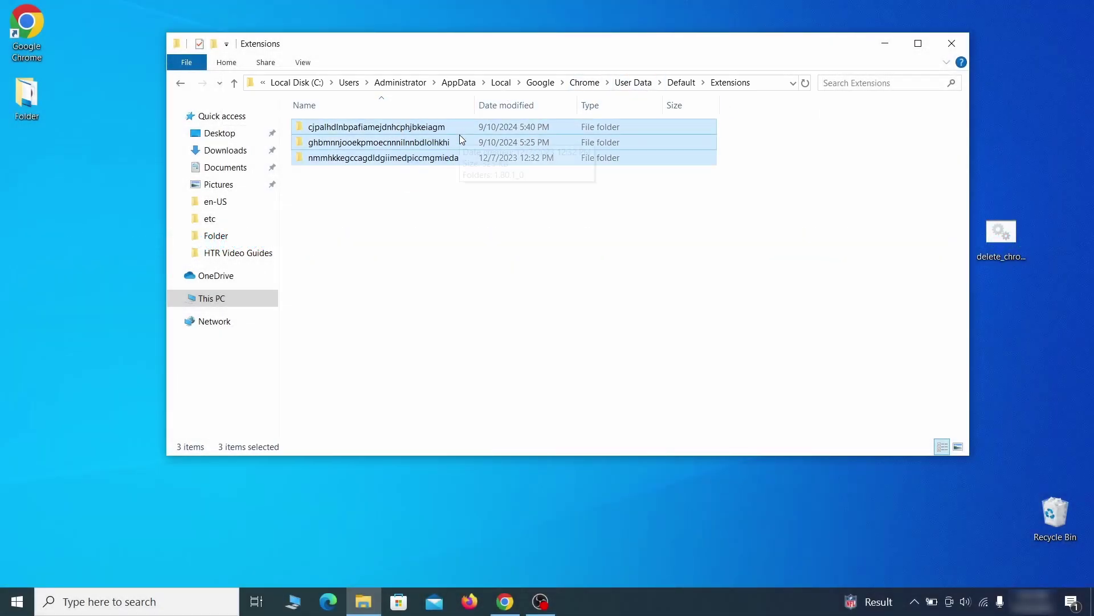
right_click(459, 134)
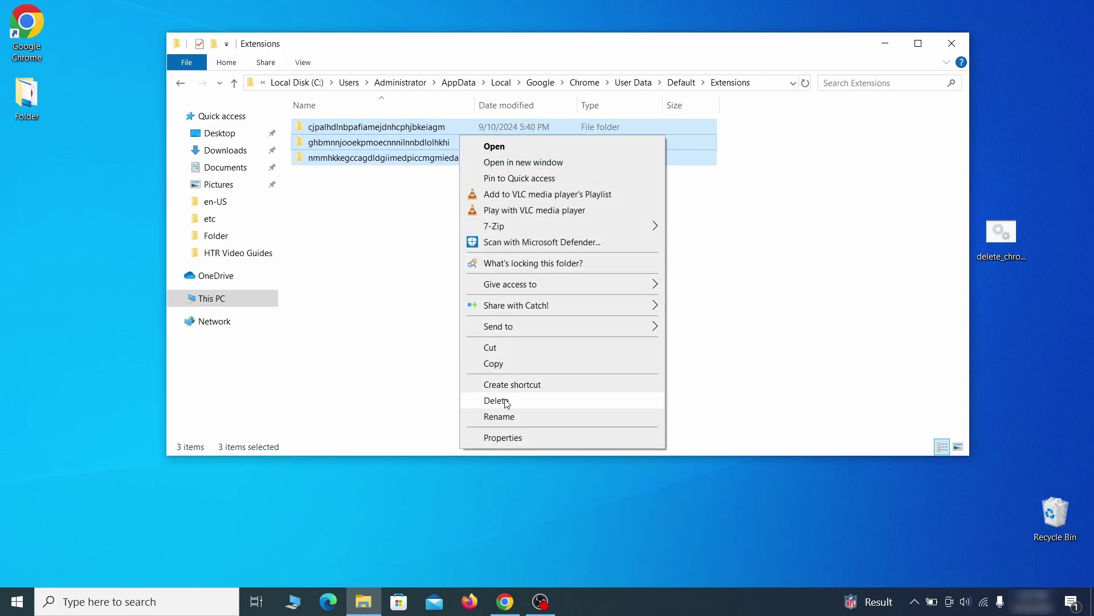
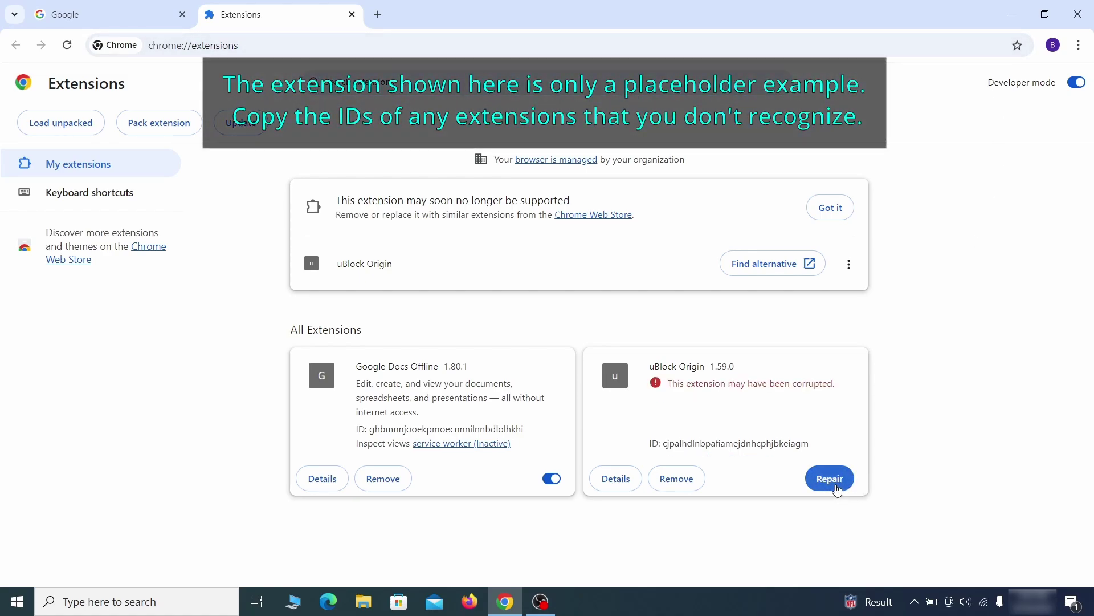
Repair the corrupted uBlock Origin extension and turn on Developer mode.
click(836, 484)
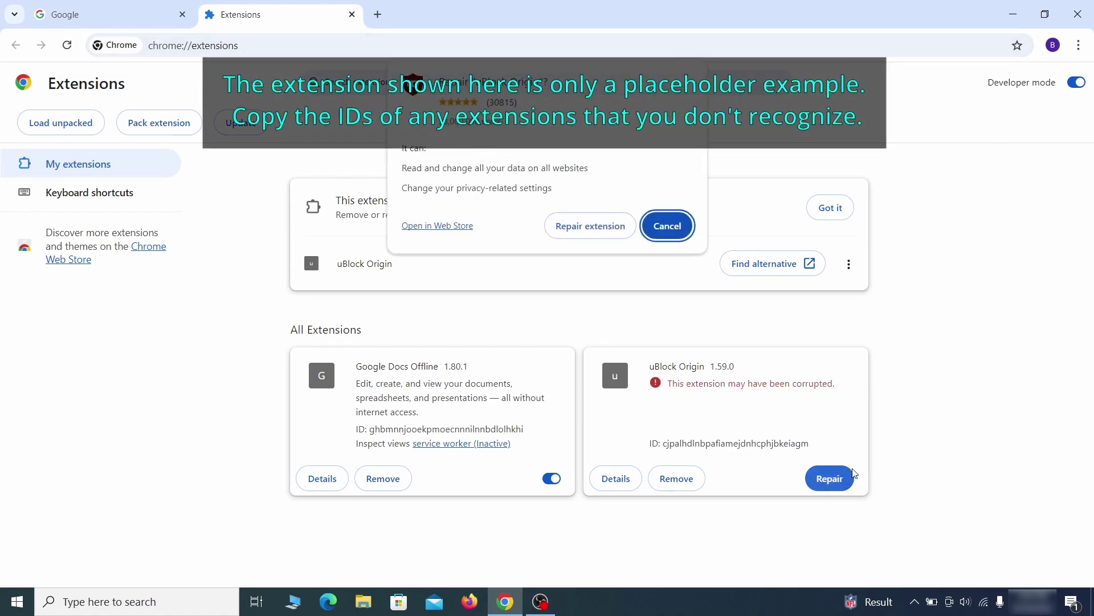
click(590, 226)
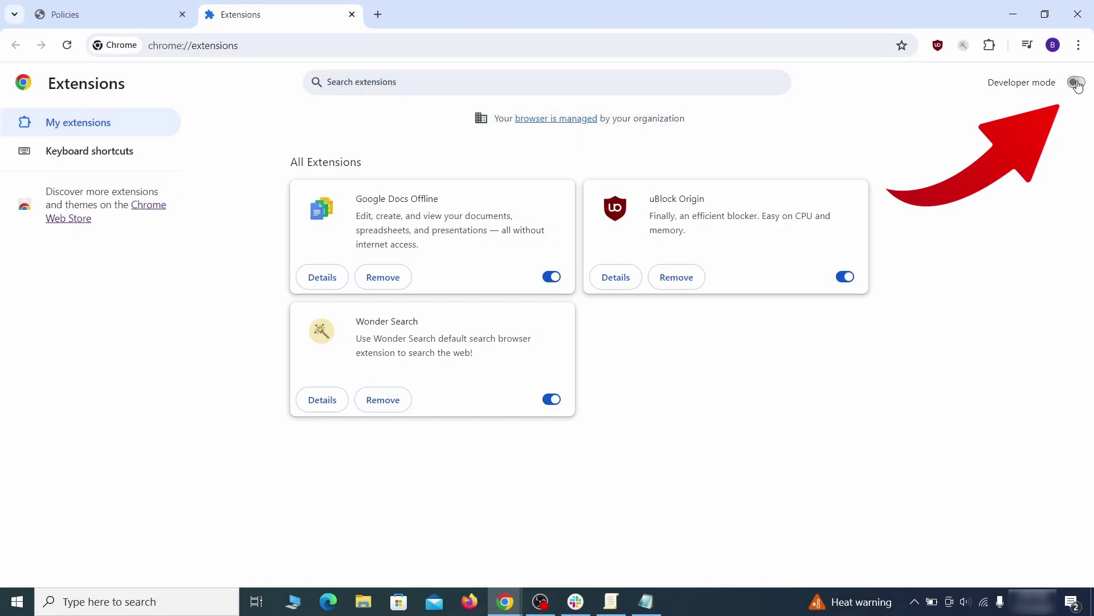
click(1075, 84)
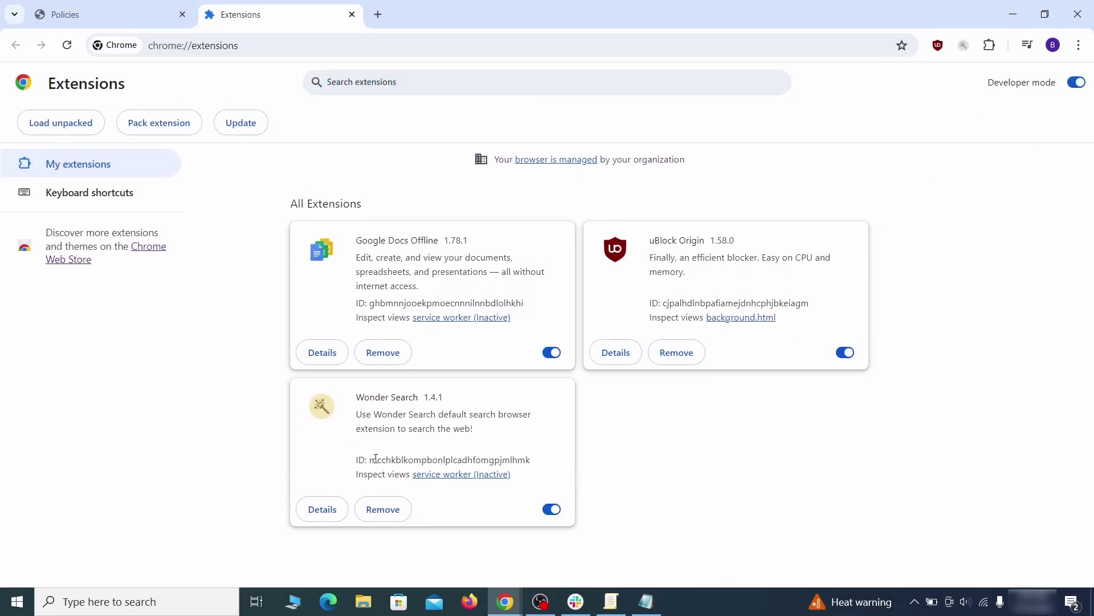
Copy the Wonder Search extension's ID.
drag(372, 463, 518, 462)
right_click(530, 460)
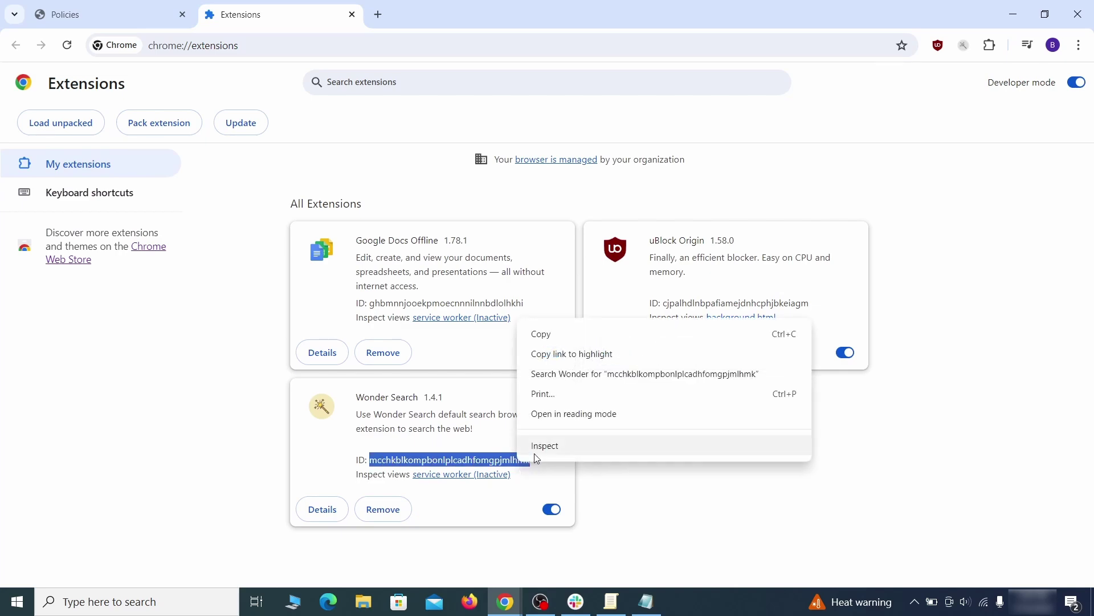
click(535, 335)
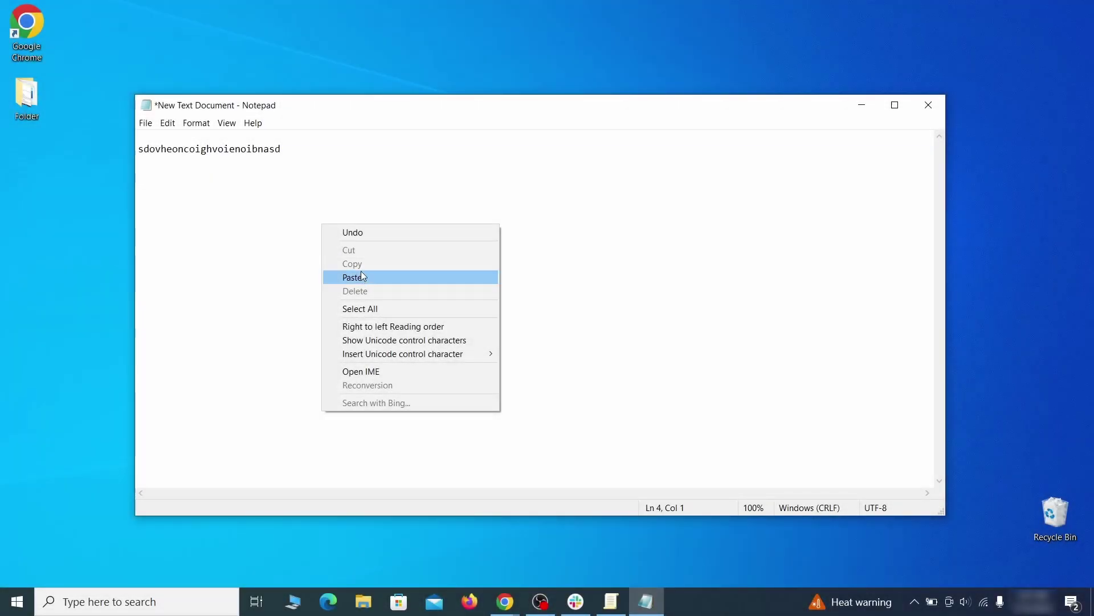
Paste the copied ID into Notepad and launch Registry Editor as administrator.
click(365, 277)
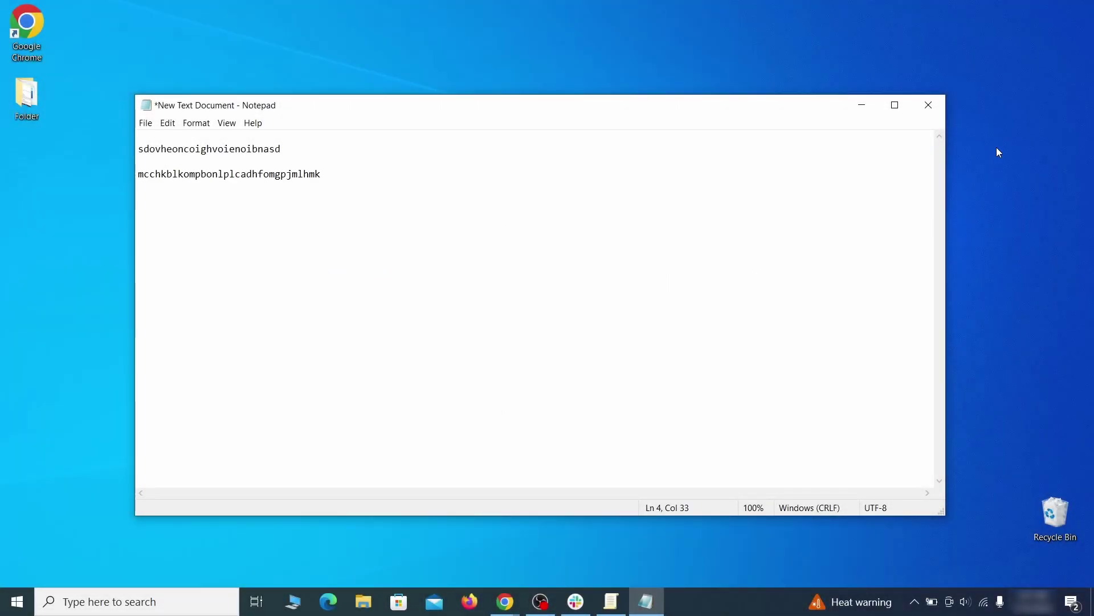
click(858, 107)
click(14, 609)
text(regedit)
right_click(219, 217)
click(251, 236)
Search the registry for the first suspicious string copied from Notepad.
key(ctrl+f)
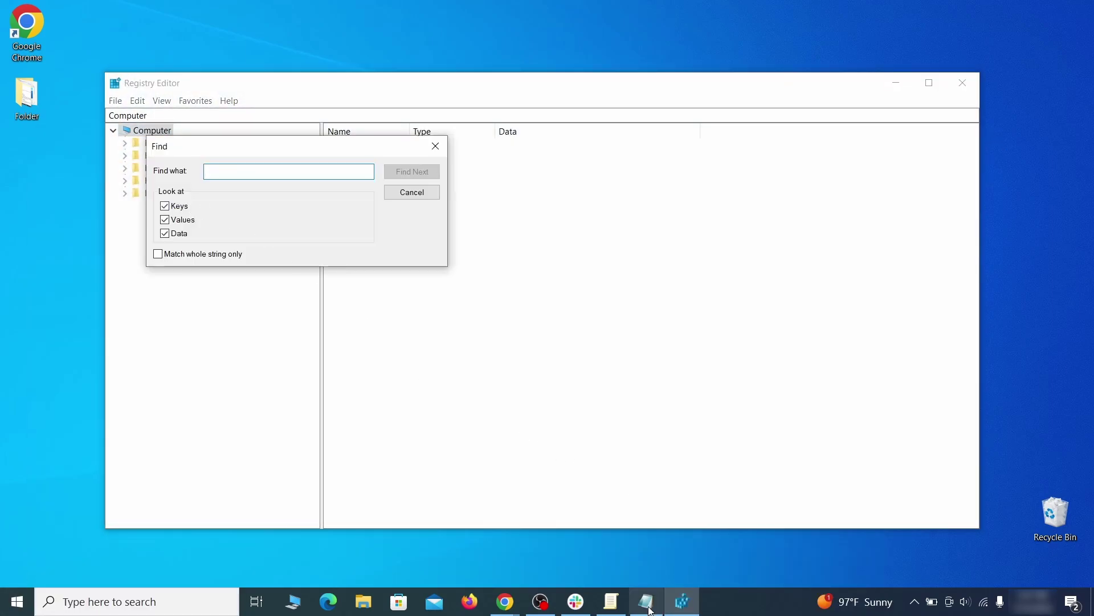
click(647, 601)
right_click(278, 148)
click(278, 192)
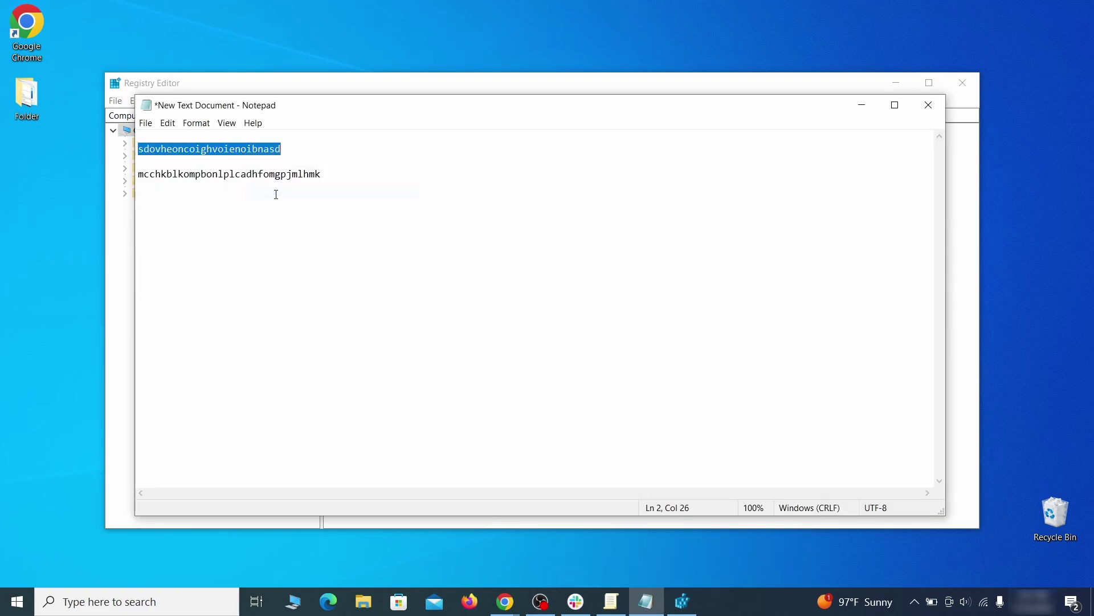
click(109, 208)
right_click(244, 175)
click(288, 228)
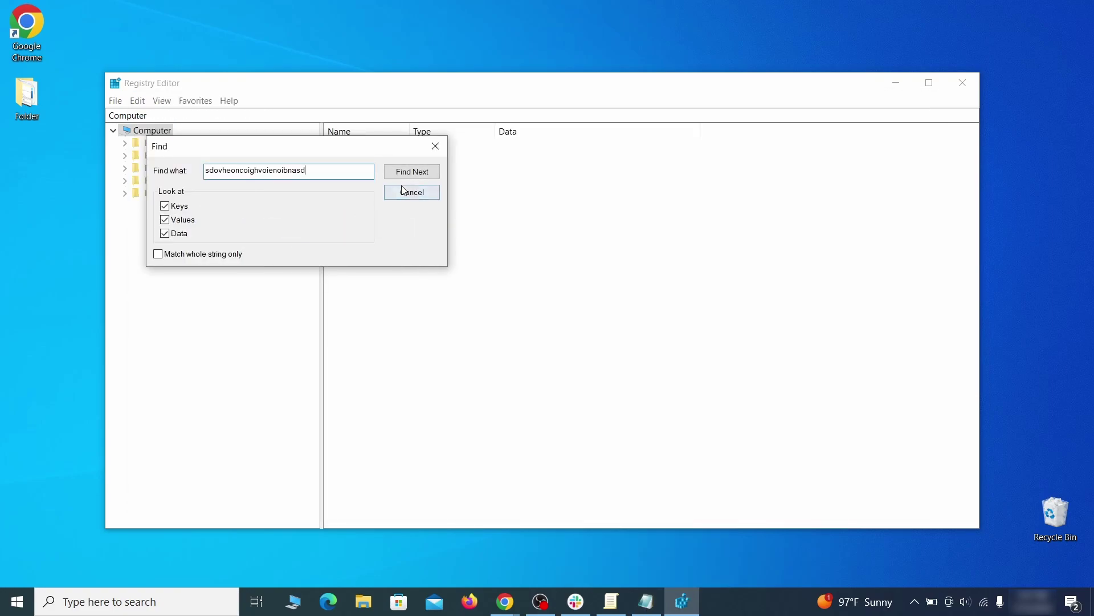
click(425, 175)
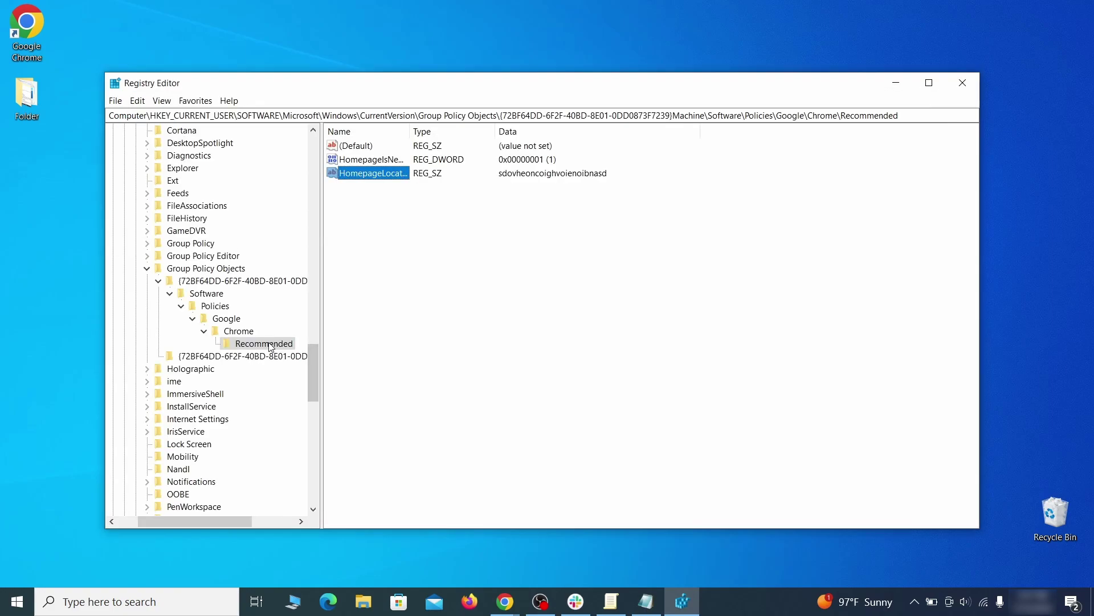
Delete the Recommended policy key that holds the found string.
right_click(270, 343)
click(326, 396)
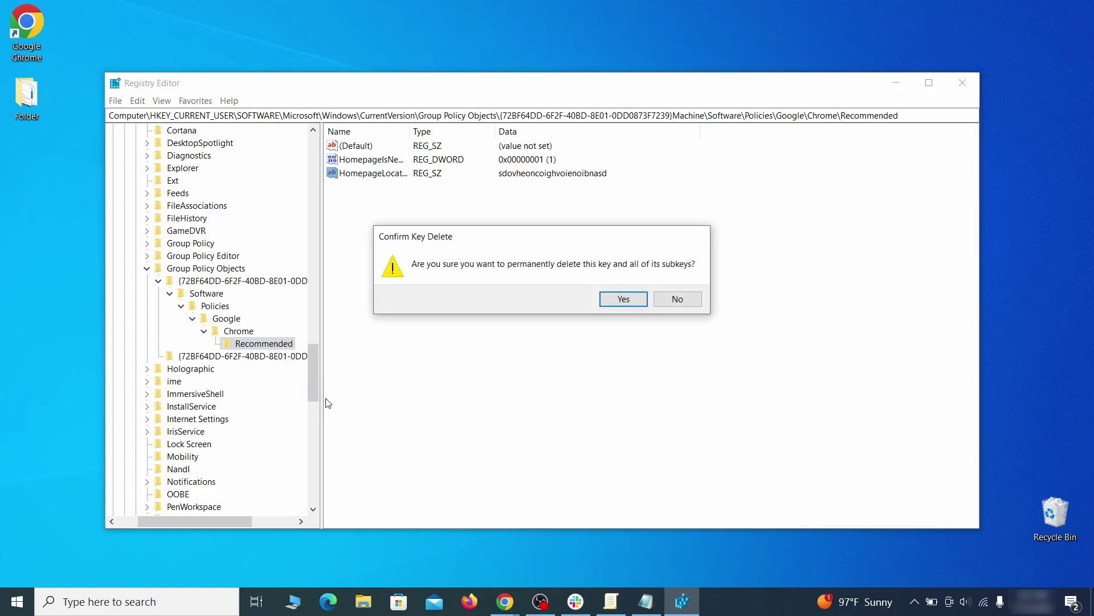
click(640, 302)
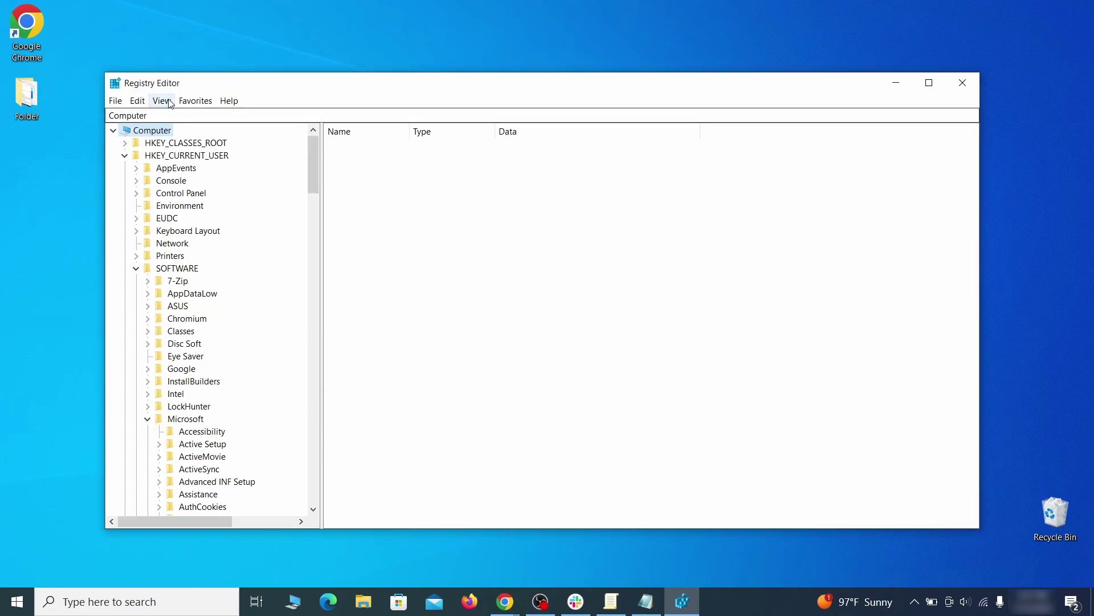
click(137, 100)
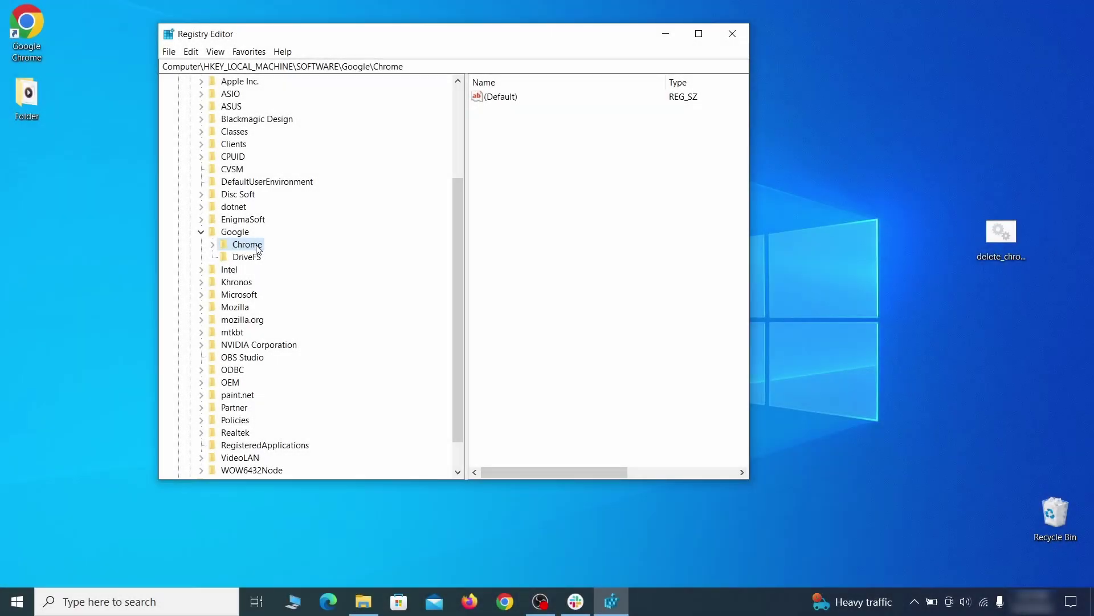
Try deleting the Google Chrome key, which fails with an error.
right_click(254, 246)
click(302, 300)
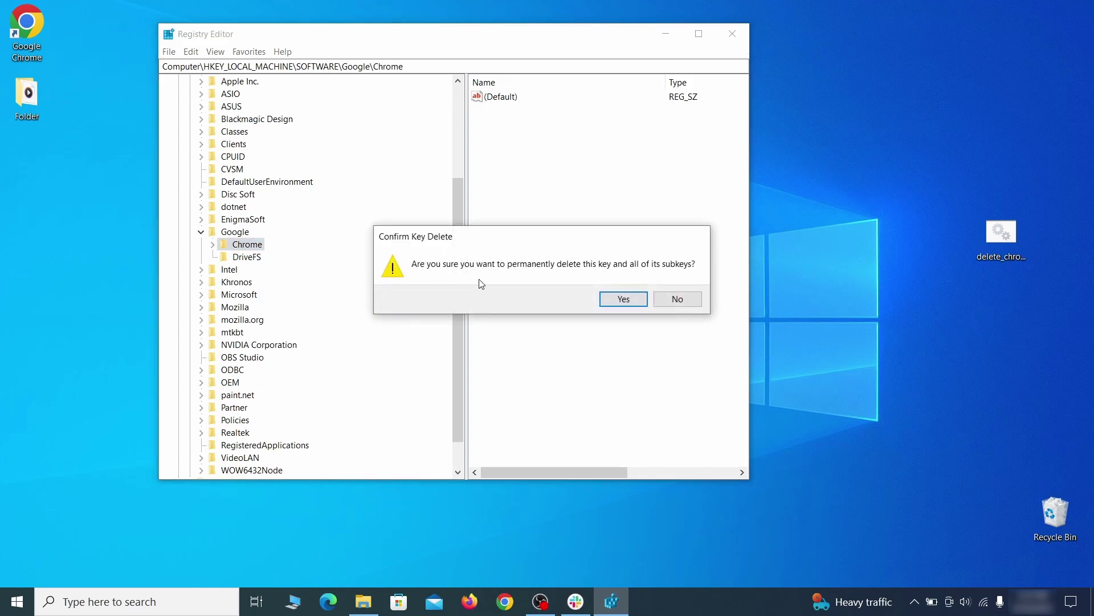
click(632, 301)
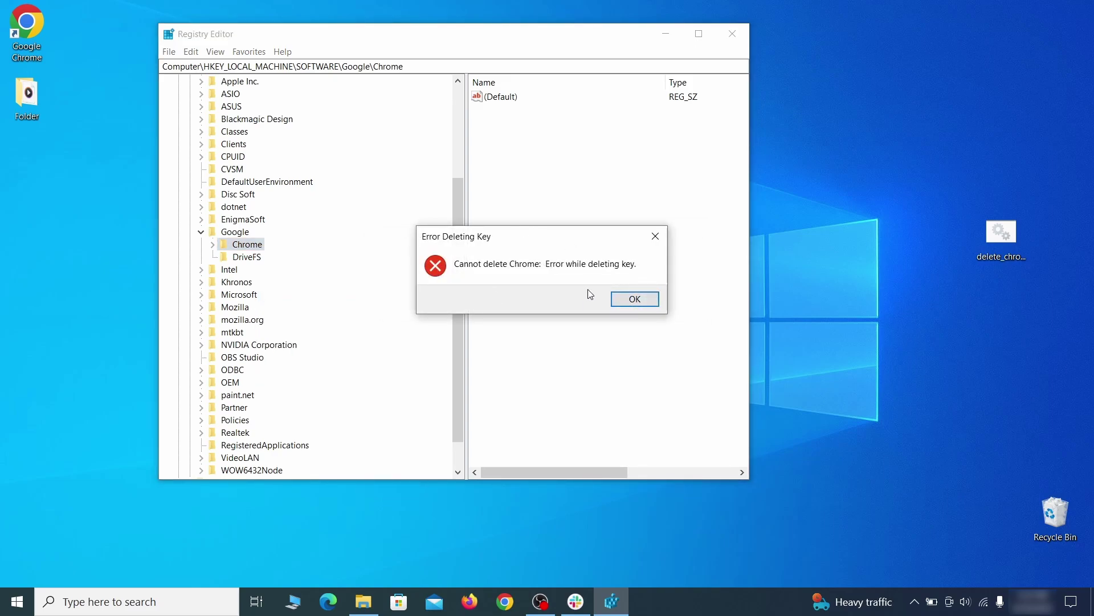
click(635, 298)
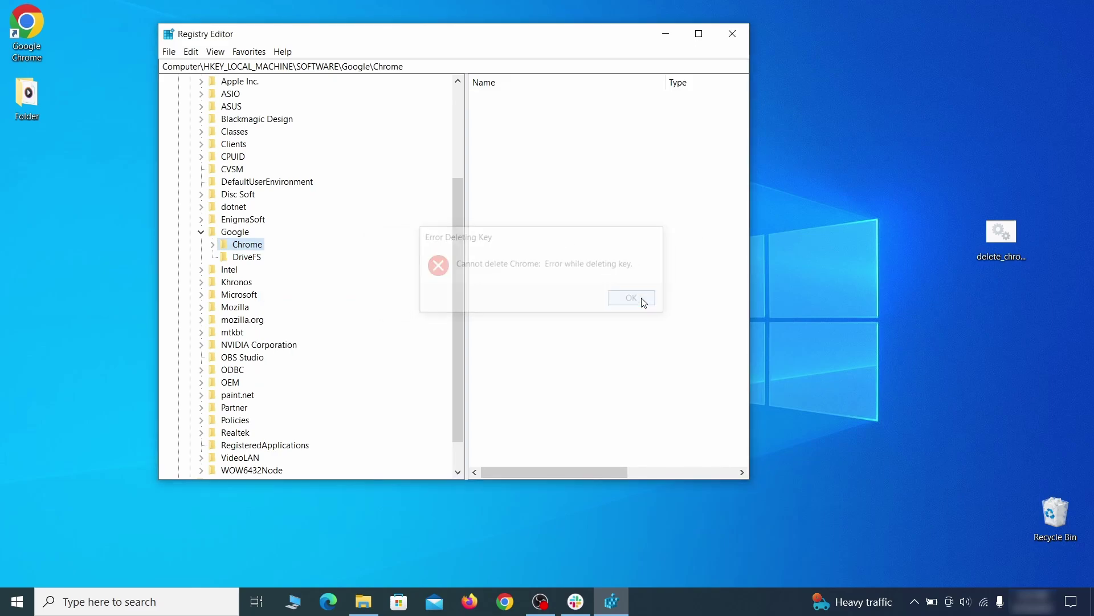
Set Everyone as owner of the Chrome key and replace its child permissions.
right_click(257, 249)
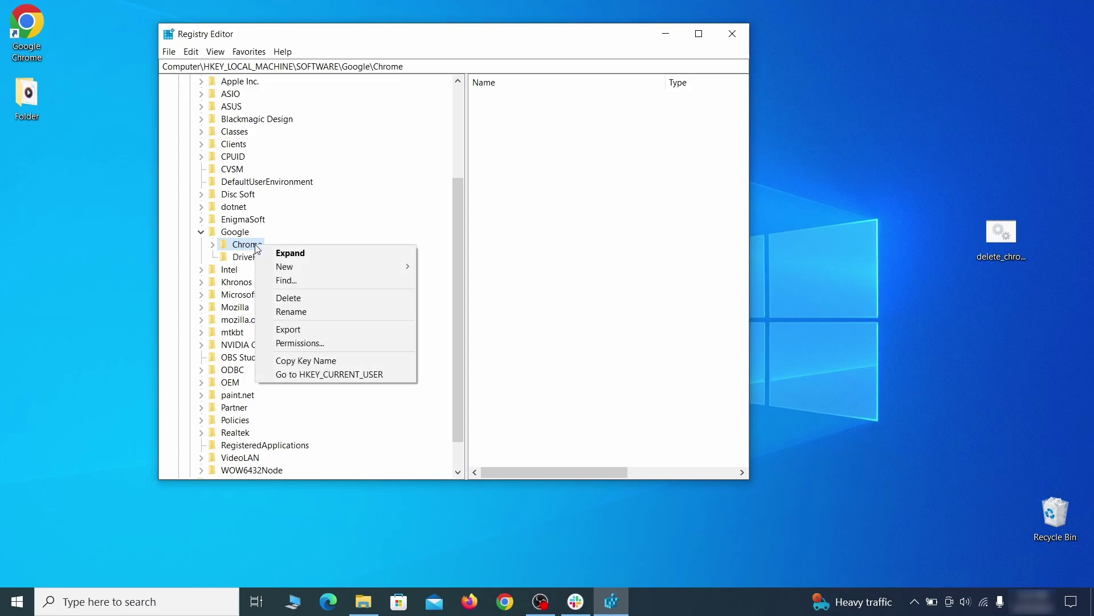
click(324, 342)
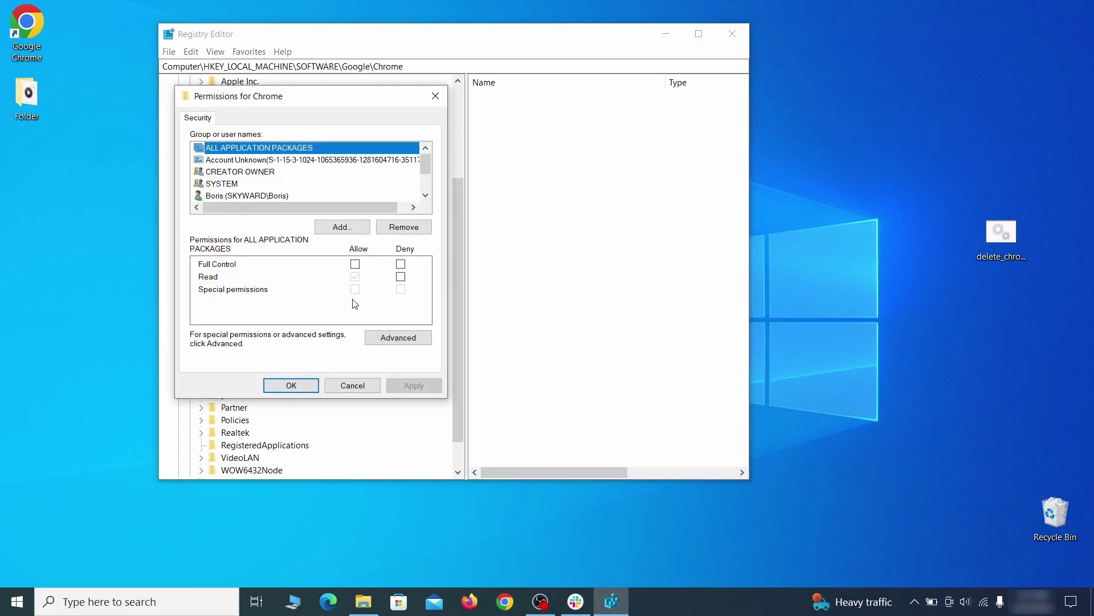
click(397, 341)
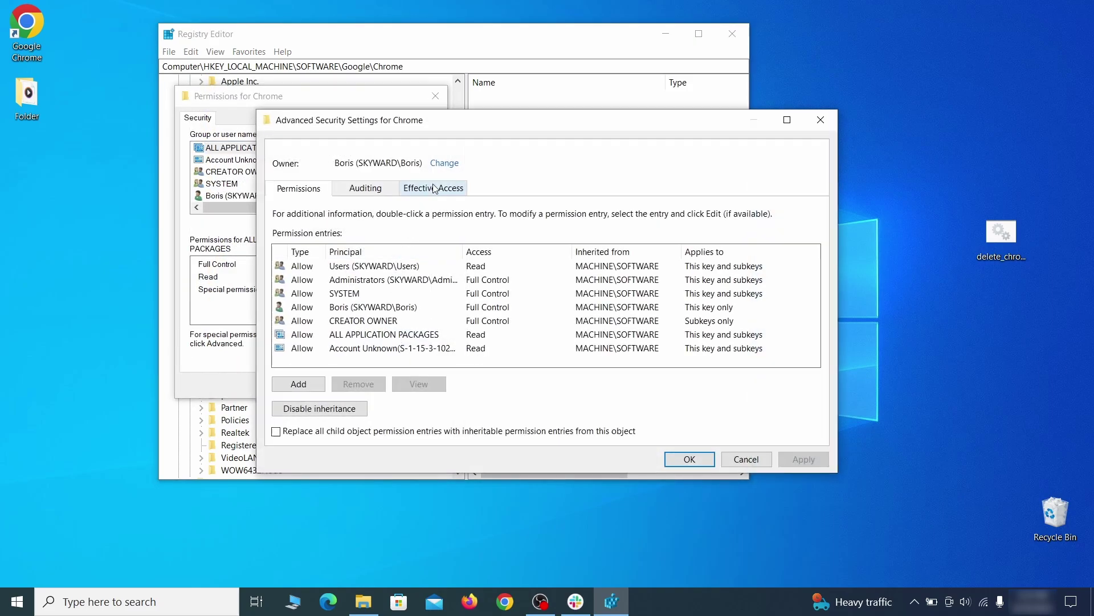
click(443, 165)
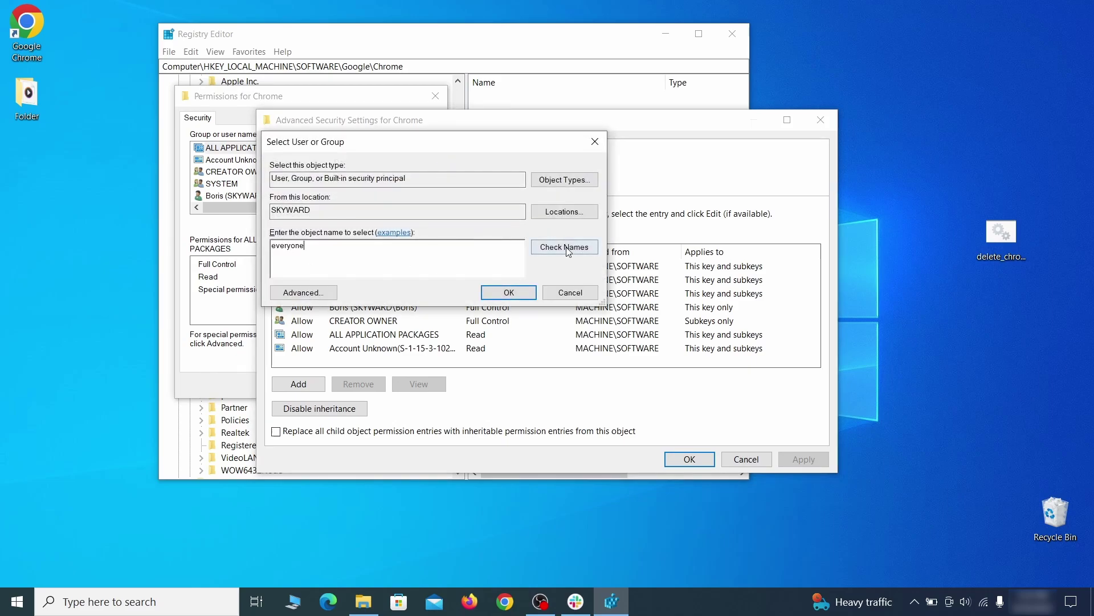
click(509, 293)
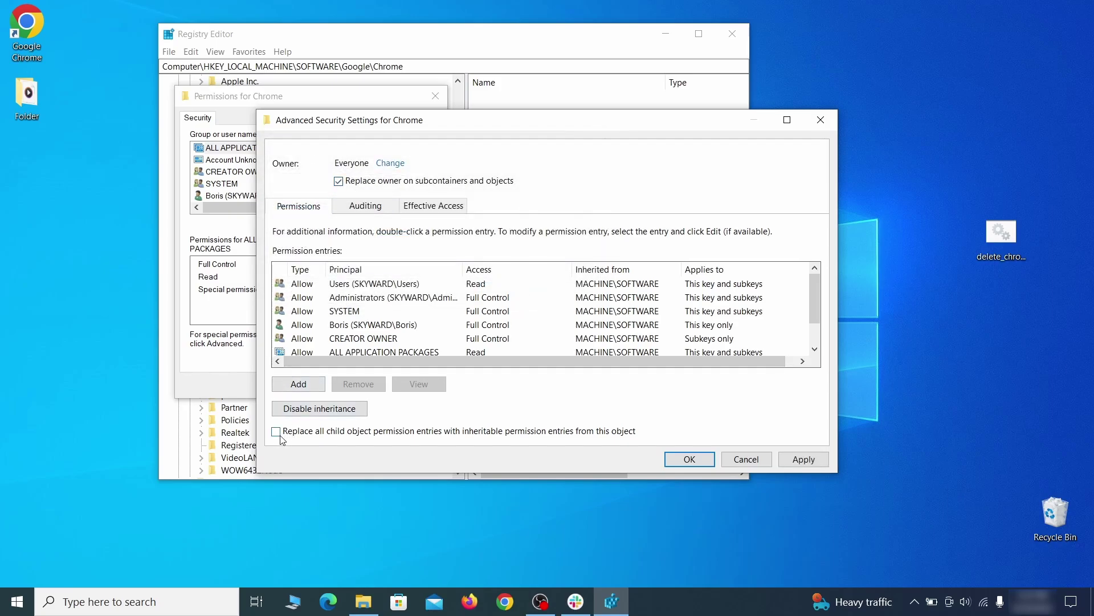
click(804, 459)
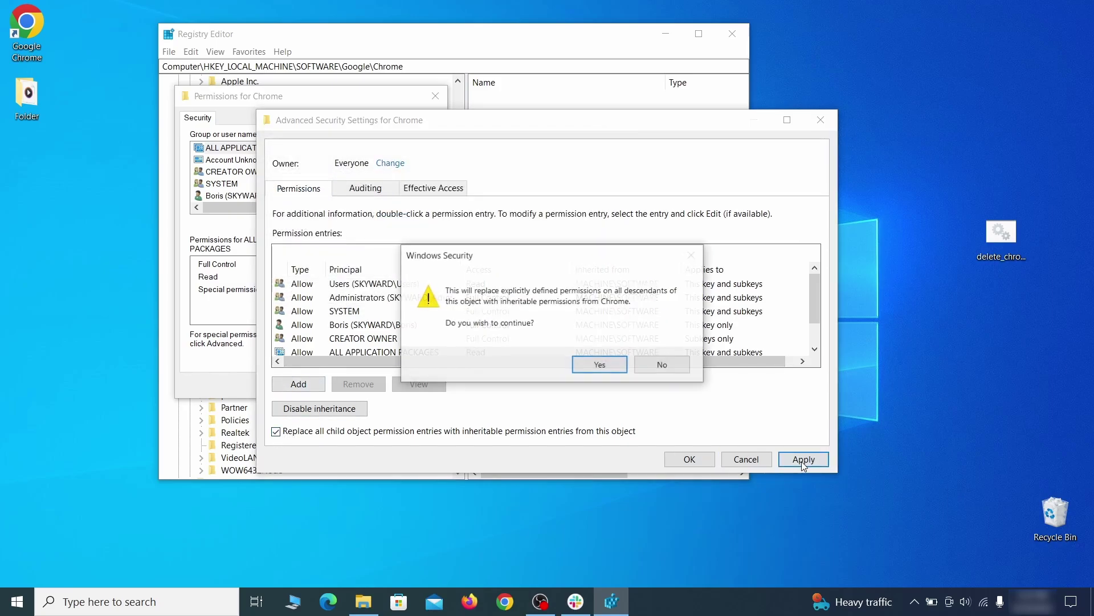
click(598, 366)
click(689, 459)
click(299, 383)
right_click(249, 244)
Delete the Google Chrome key and the Policies\Google\Chrome\Recommended key.
click(310, 302)
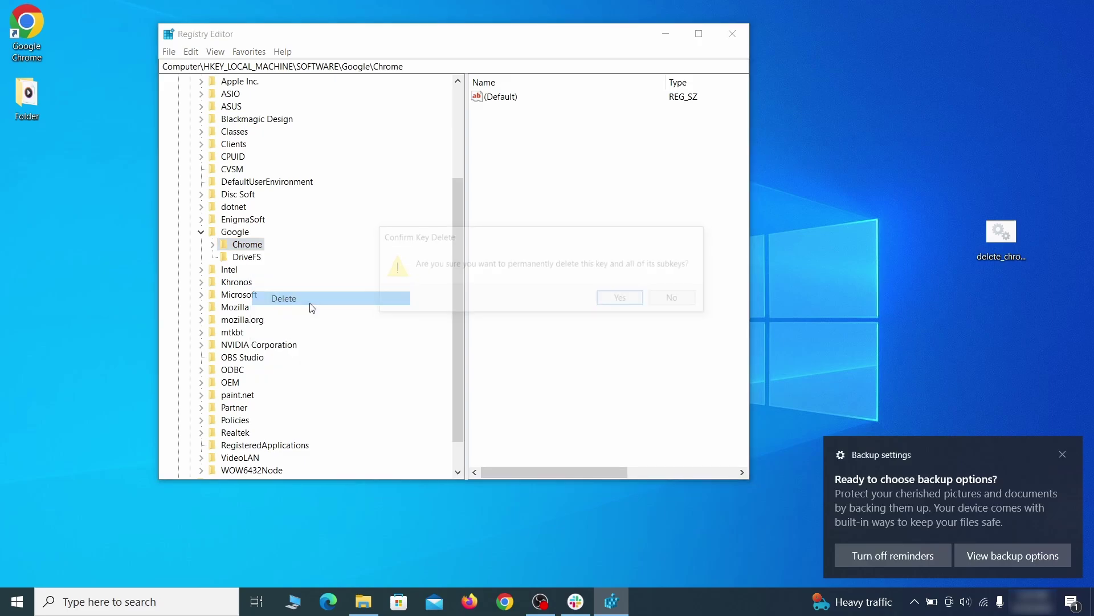
click(622, 305)
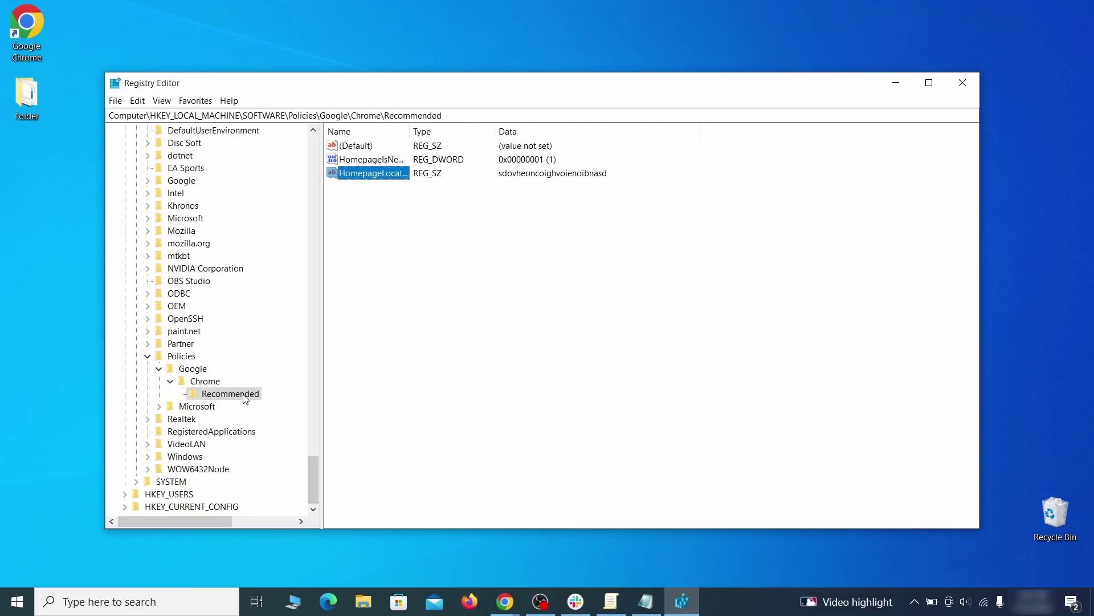
right_click(244, 397)
click(294, 450)
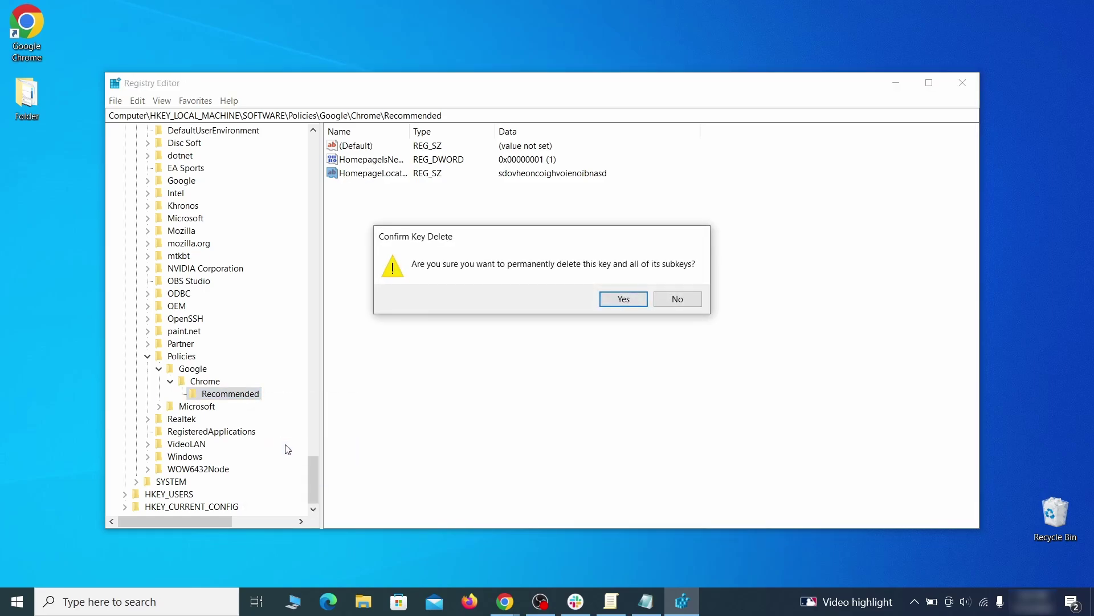
click(634, 300)
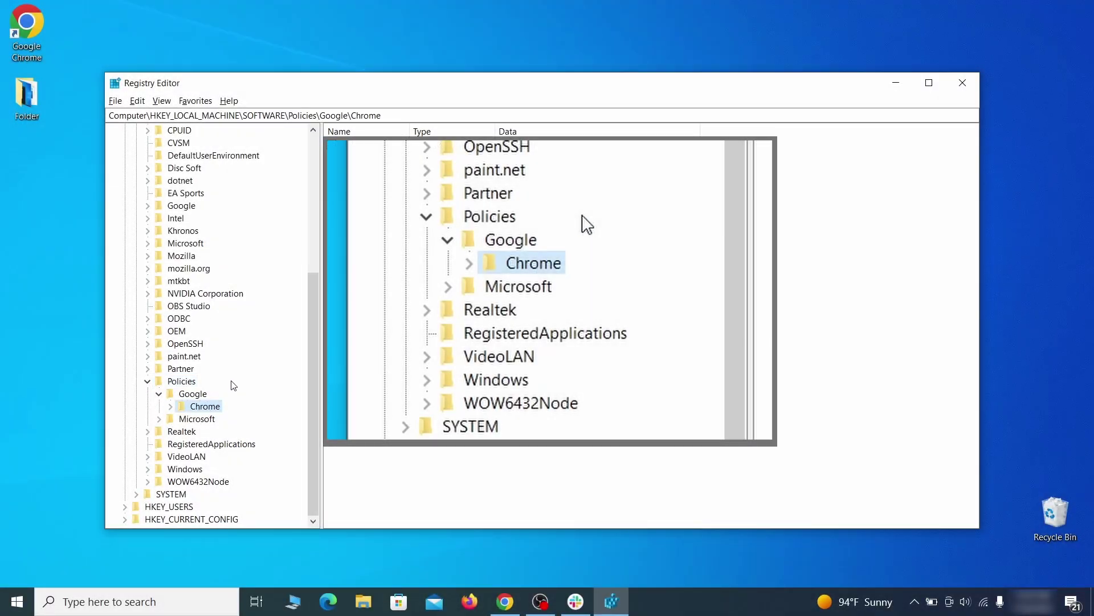
Delete the Policies\Google\Chrome policy key.
right_click(202, 409)
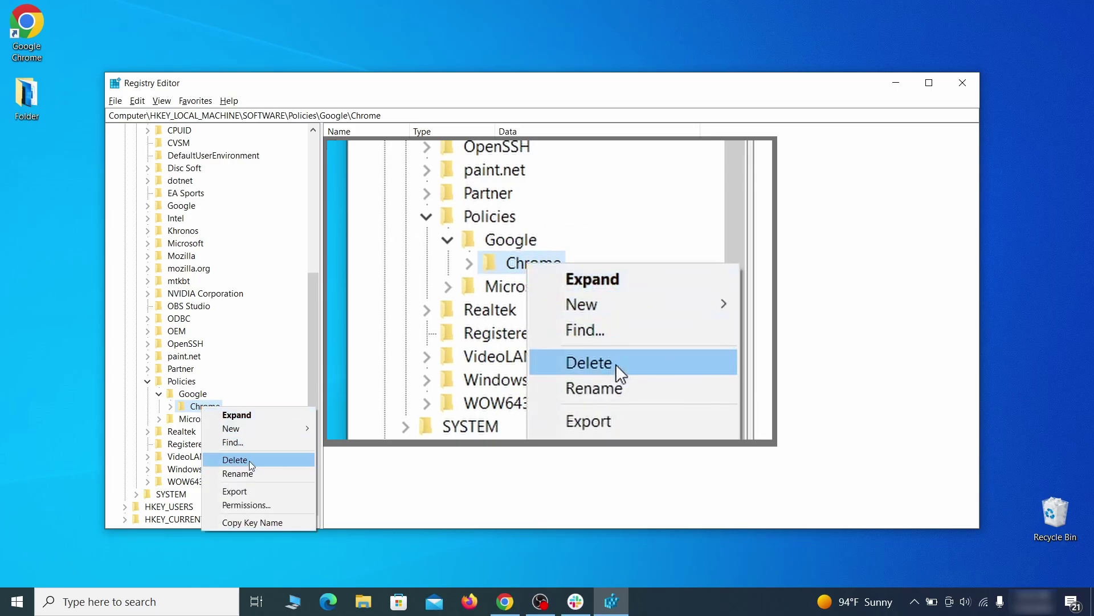
click(250, 463)
click(639, 300)
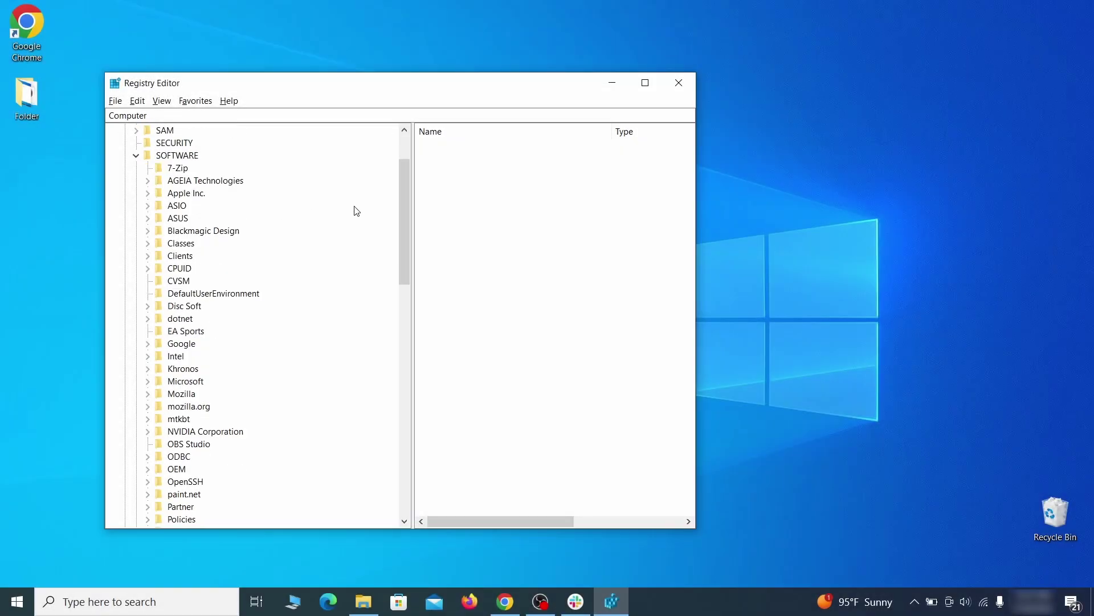
drag(407, 211, 394, 402)
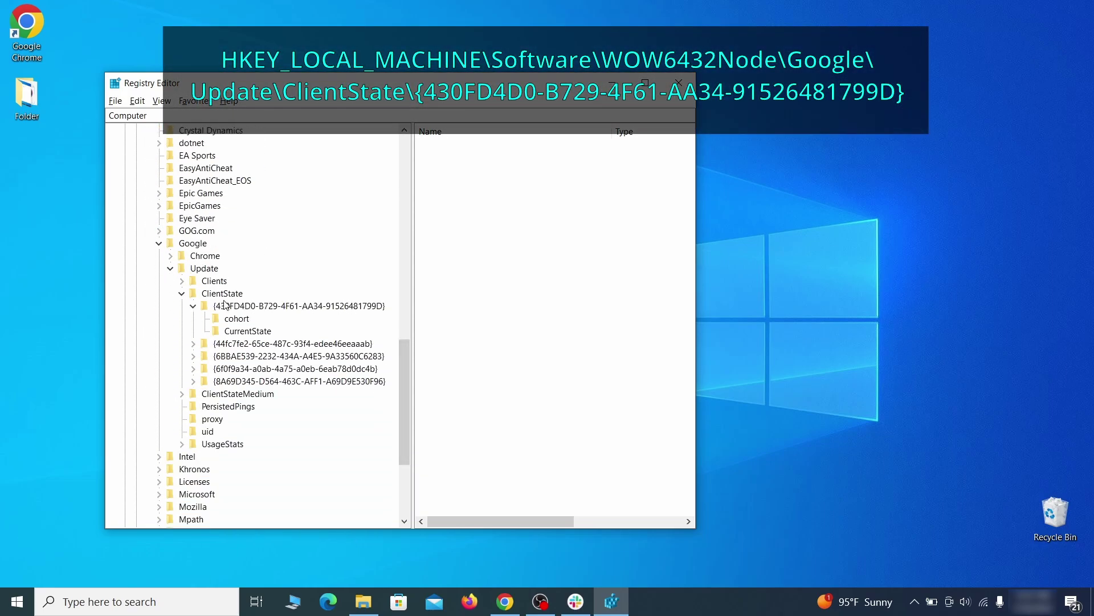
click(241, 308)
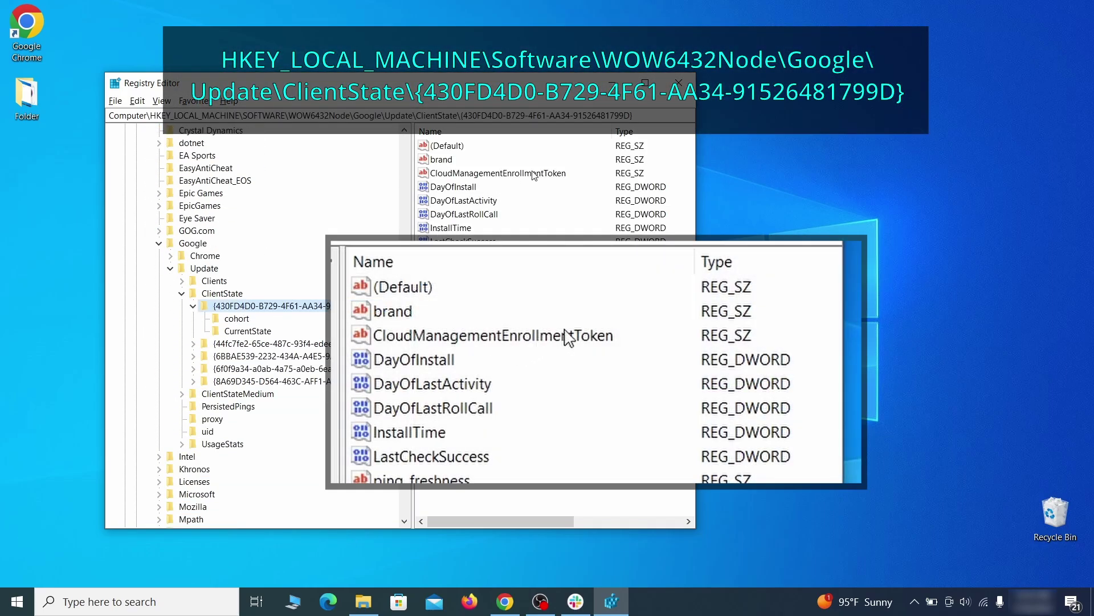
click(556, 178)
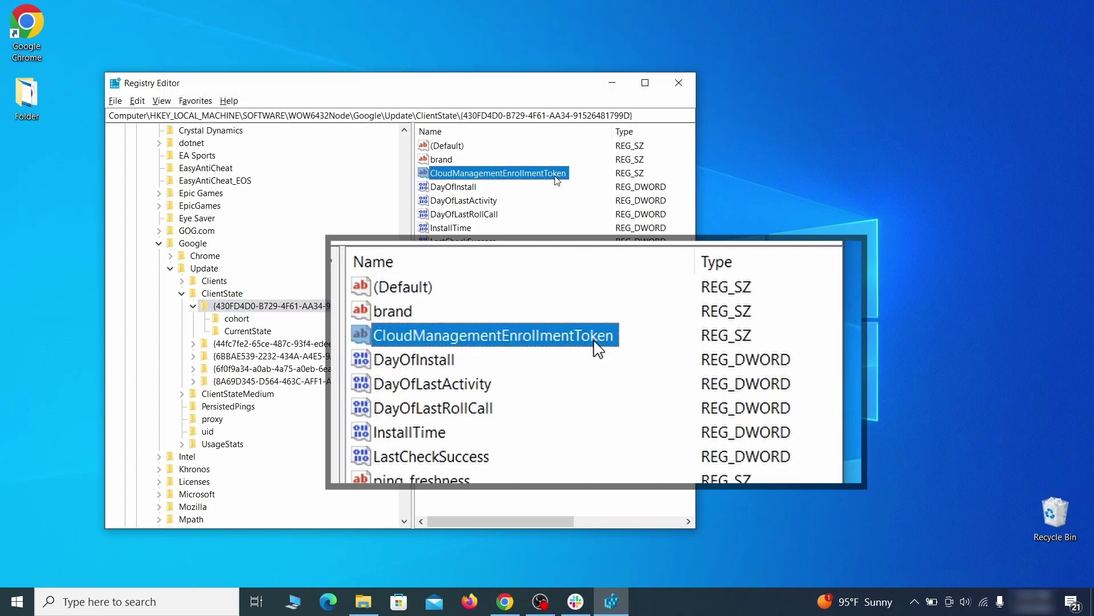
right_click(557, 179)
click(584, 216)
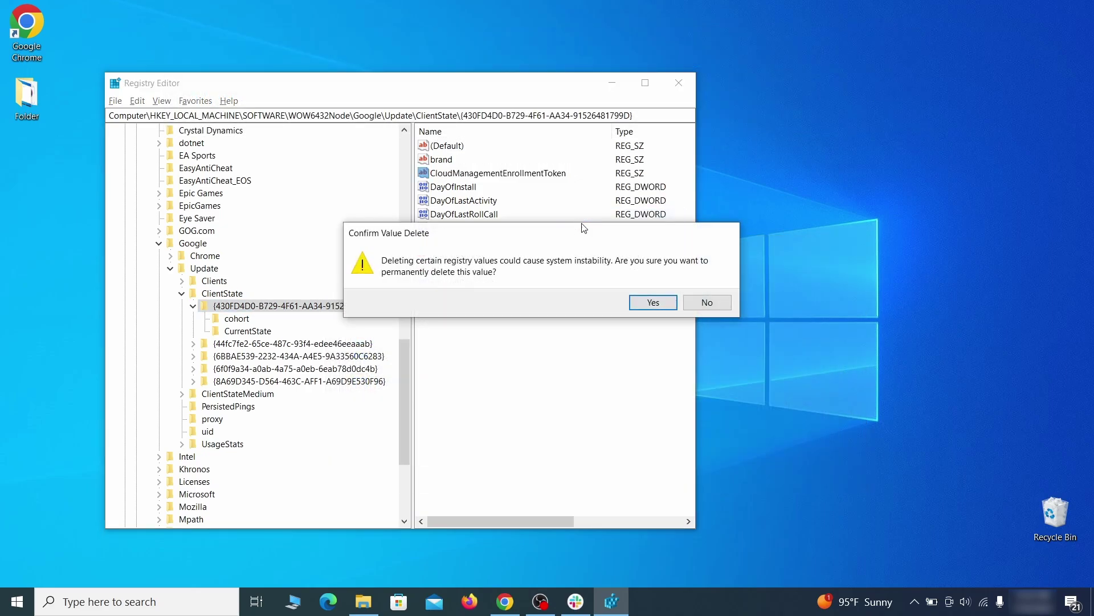
click(652, 303)
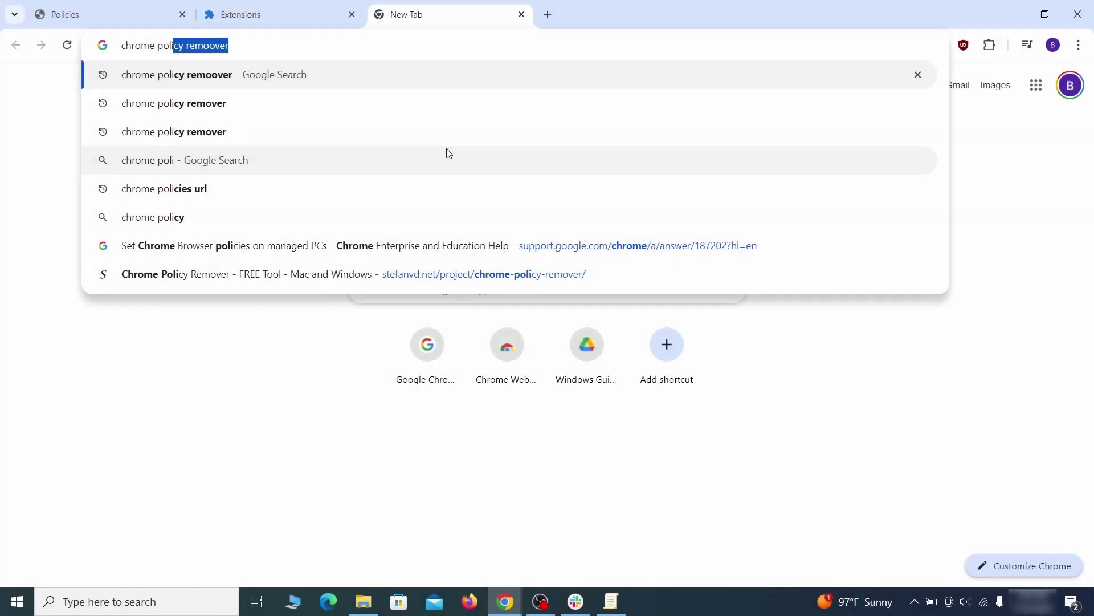
text(cy remover)
Search for 'chrome policy remover' and download the Windows version from stefanvd.
key(Return)
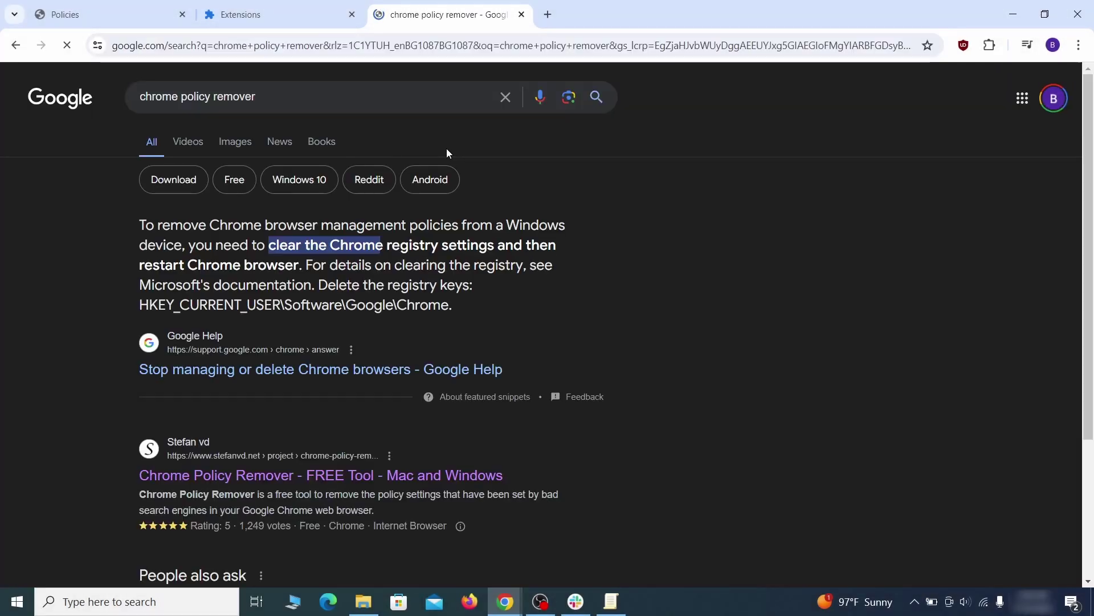
click(324, 476)
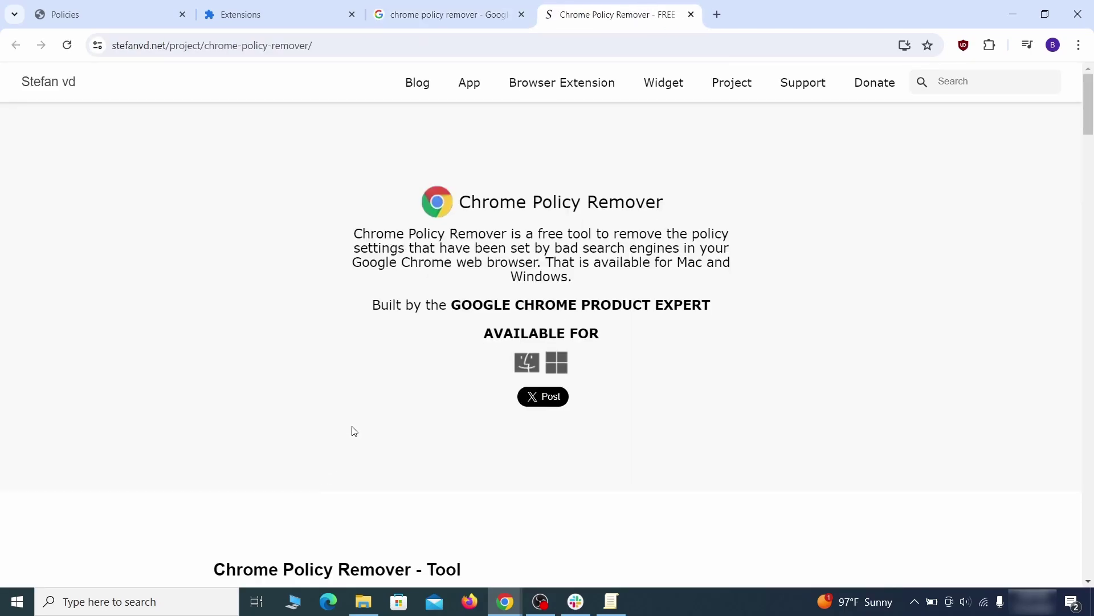
scroll(351, 432, down, 1)
scroll(357, 437, down, 4)
scroll(355, 436, down, 5)
scroll(356, 437, down, 4)
scroll(356, 436, down, 5)
scroll(356, 437, down, 3)
scroll(357, 436, down, 3)
scroll(356, 436, down, 4)
scroll(357, 438, down, 3)
scroll(358, 438, down, 3)
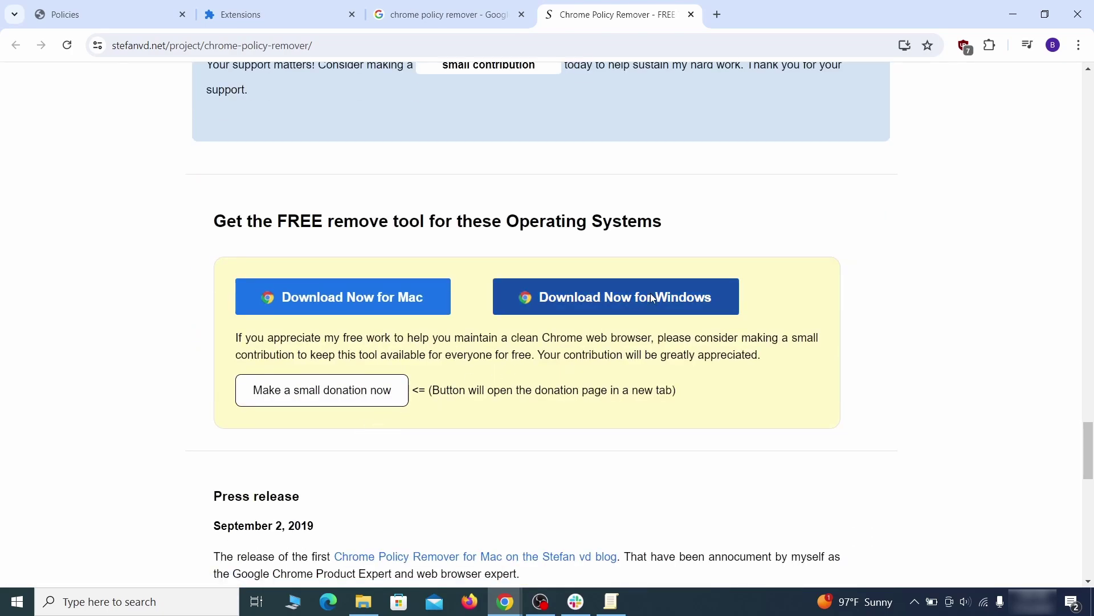
click(667, 295)
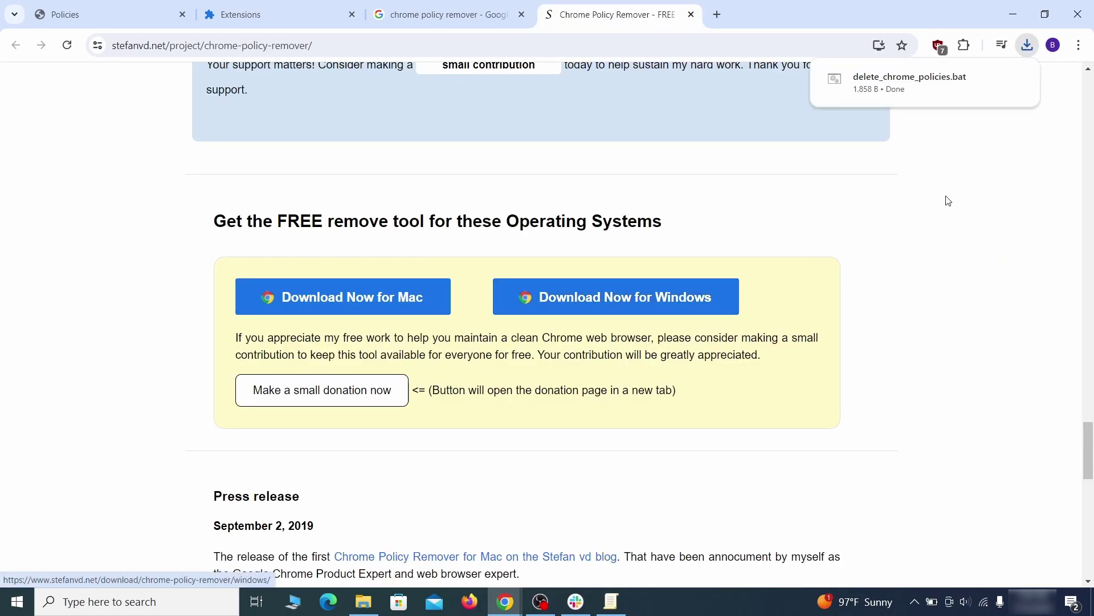
mouse_move(924, 82)
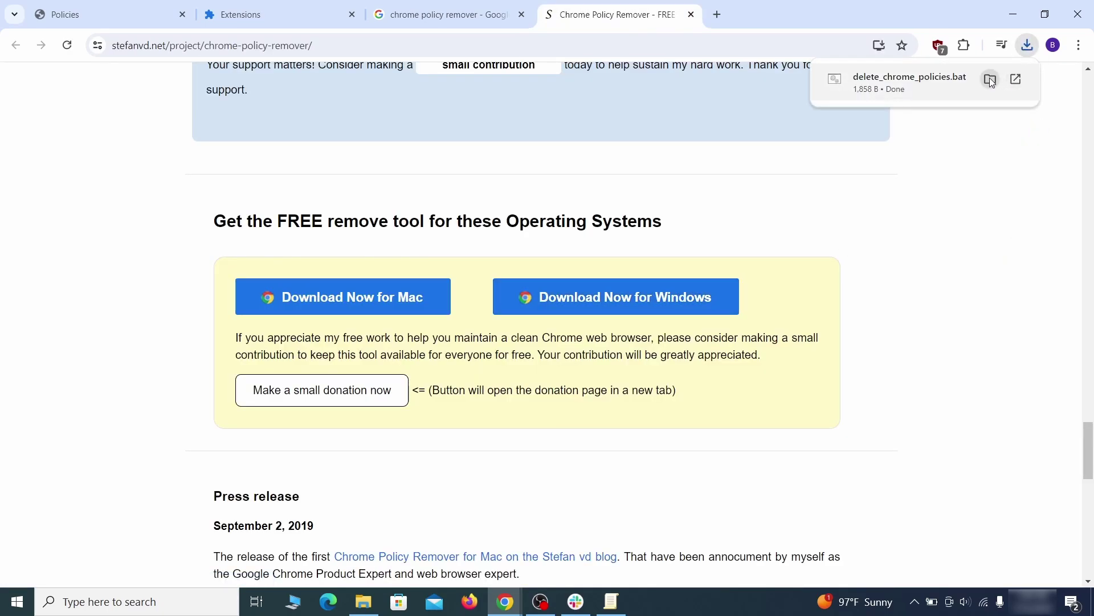
Move delete_chrome_policies.bat from Downloads onto the desktop.
click(990, 80)
click(1012, 14)
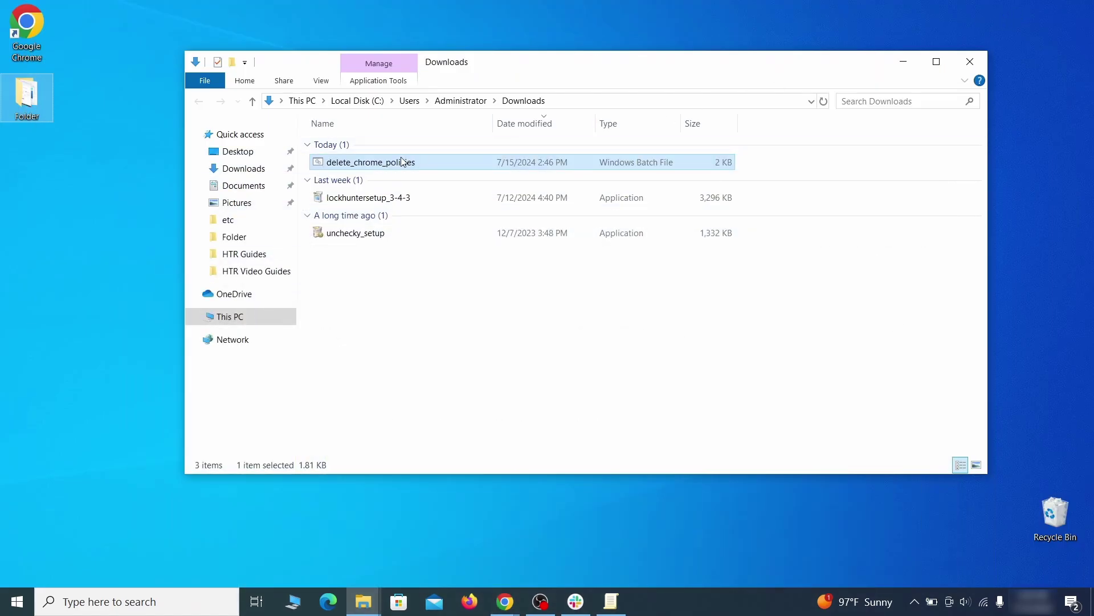
mouse_move(402, 163)
mouse_down()
mouse_move(107, 353)
mouse_move(548, 220)
mouse_up()
Run delete_chrome_policies.bat as administrator past the SmartScreen warning, then close its console.
click(971, 64)
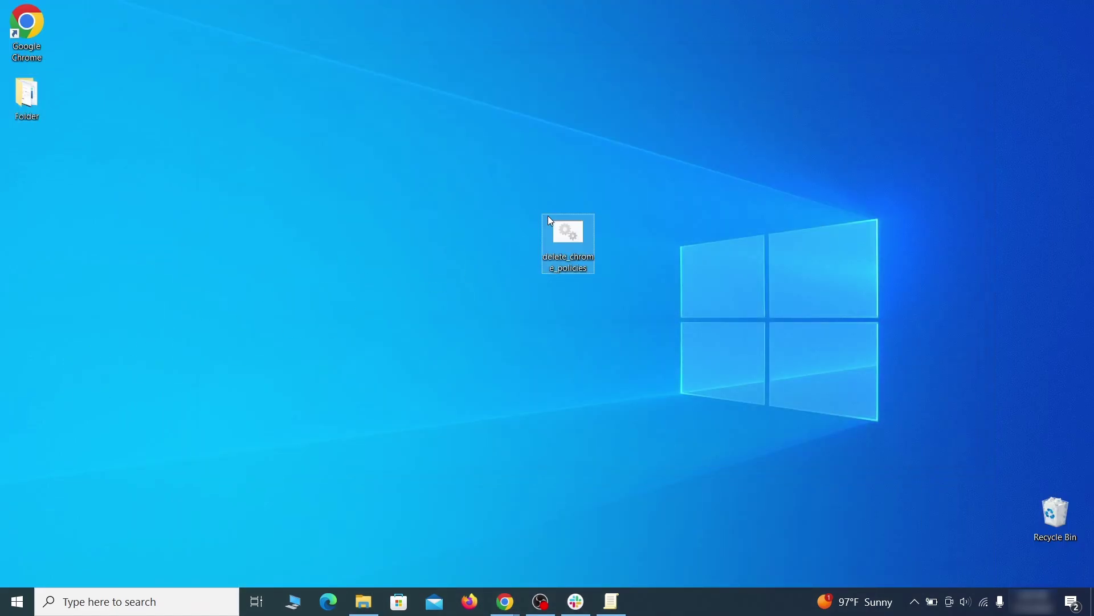
right_click(582, 238)
click(656, 295)
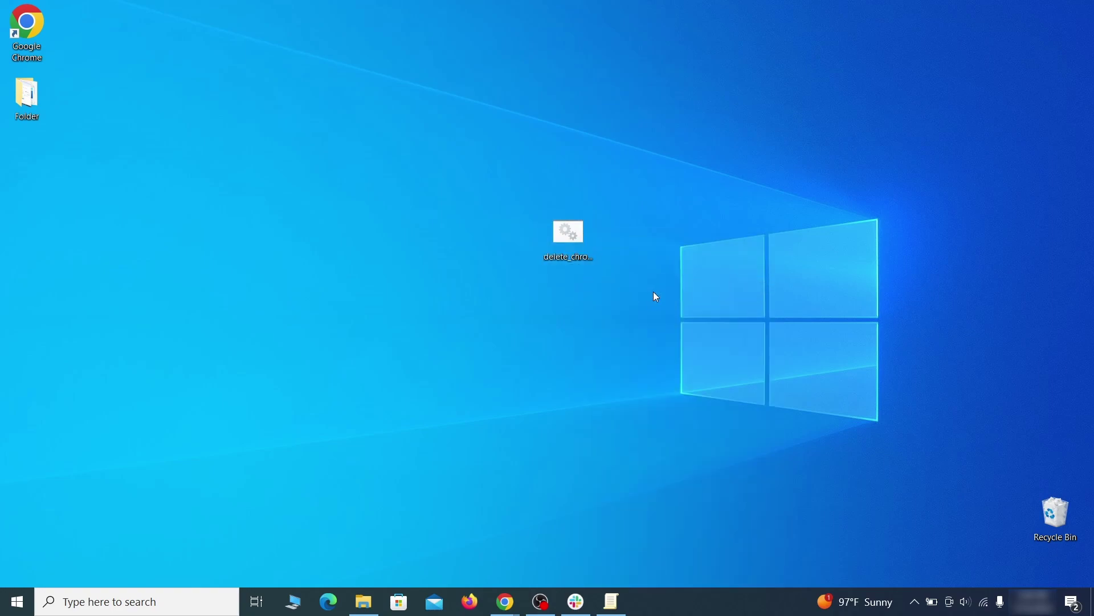
click(402, 198)
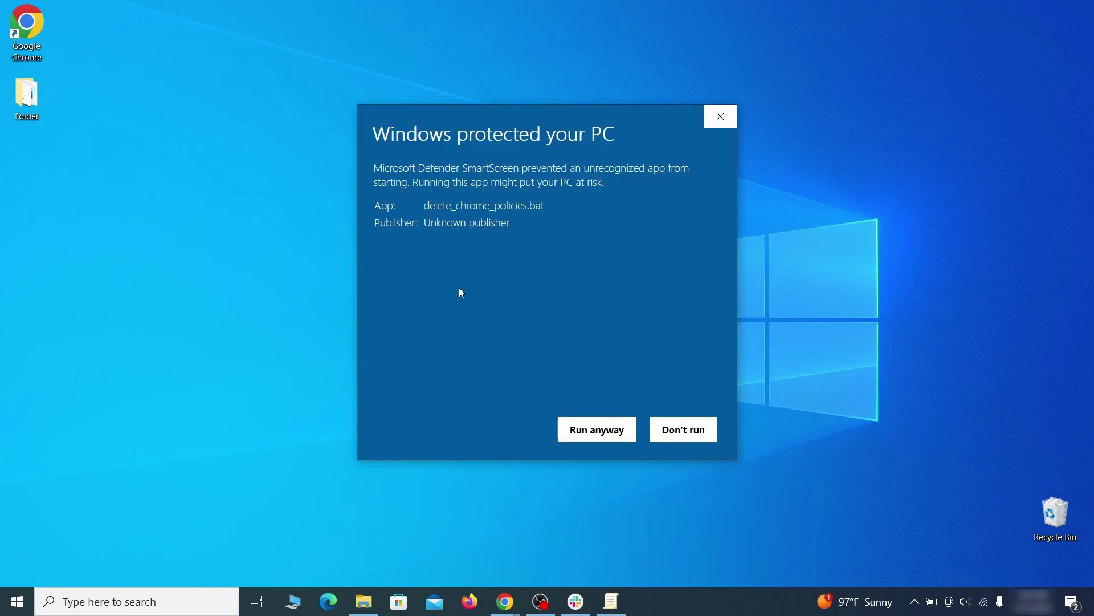
click(596, 436)
drag(392, 32, 578, 66)
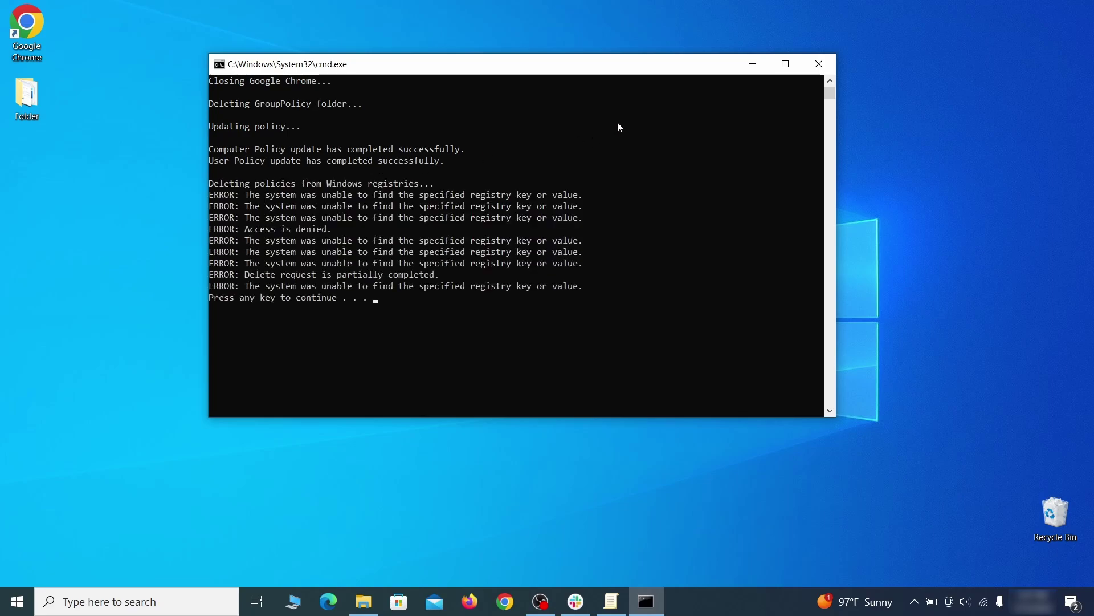
click(819, 65)
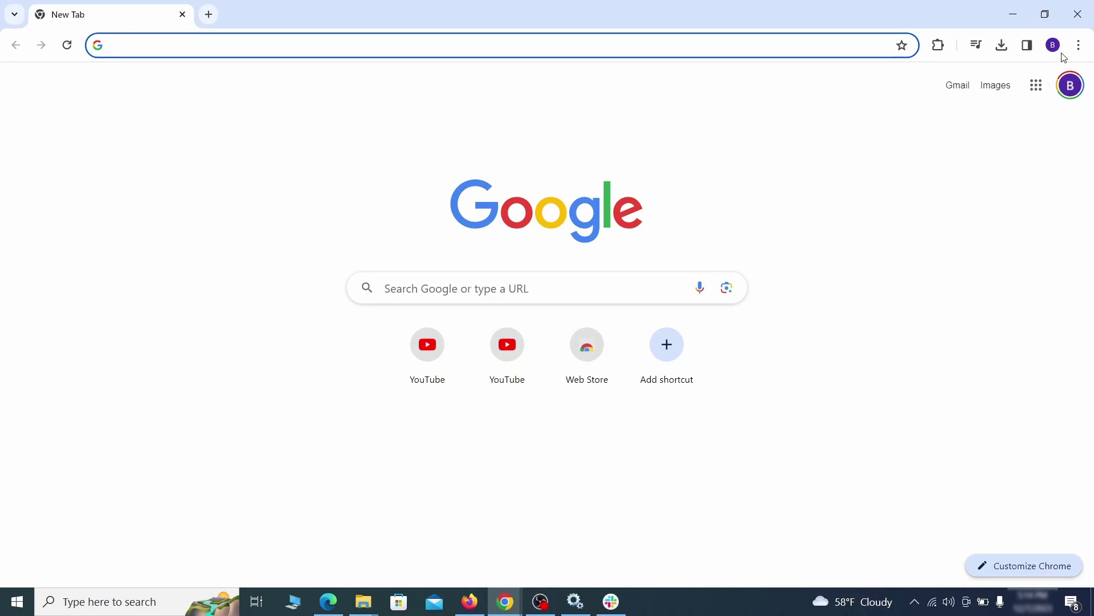
On Manage Extensions, switch off Add to Zola Button and remove it.
click(1079, 45)
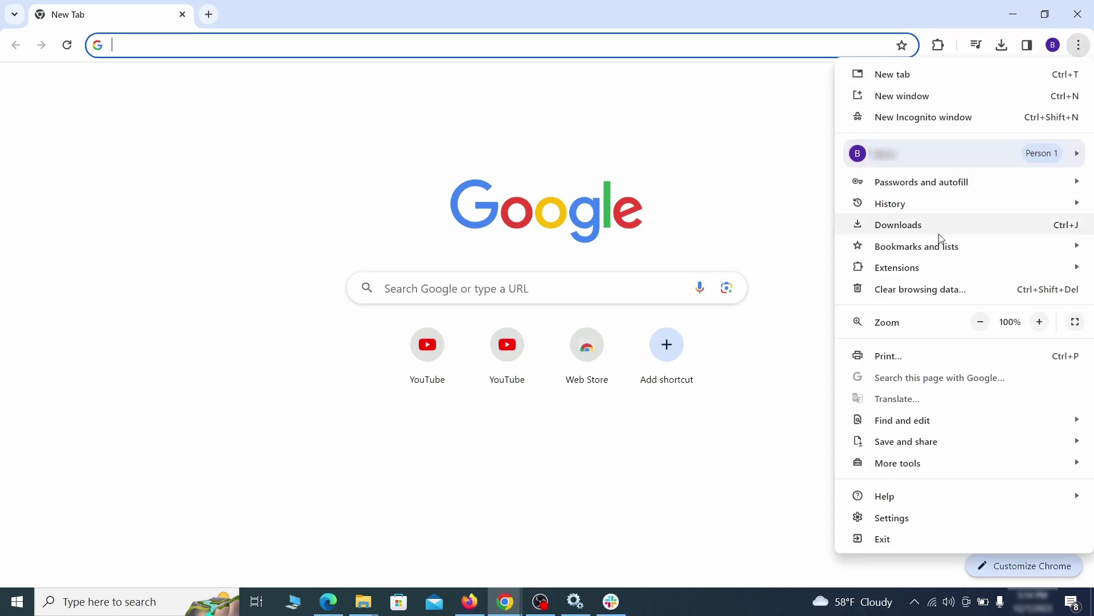
mouse_move(898, 268)
click(803, 272)
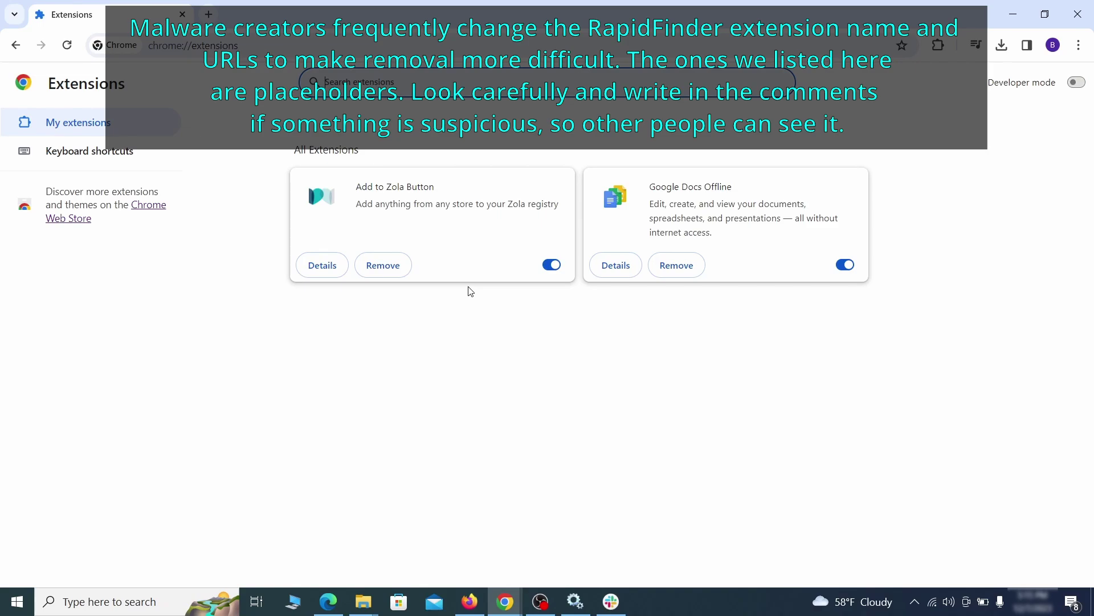
click(552, 265)
click(397, 272)
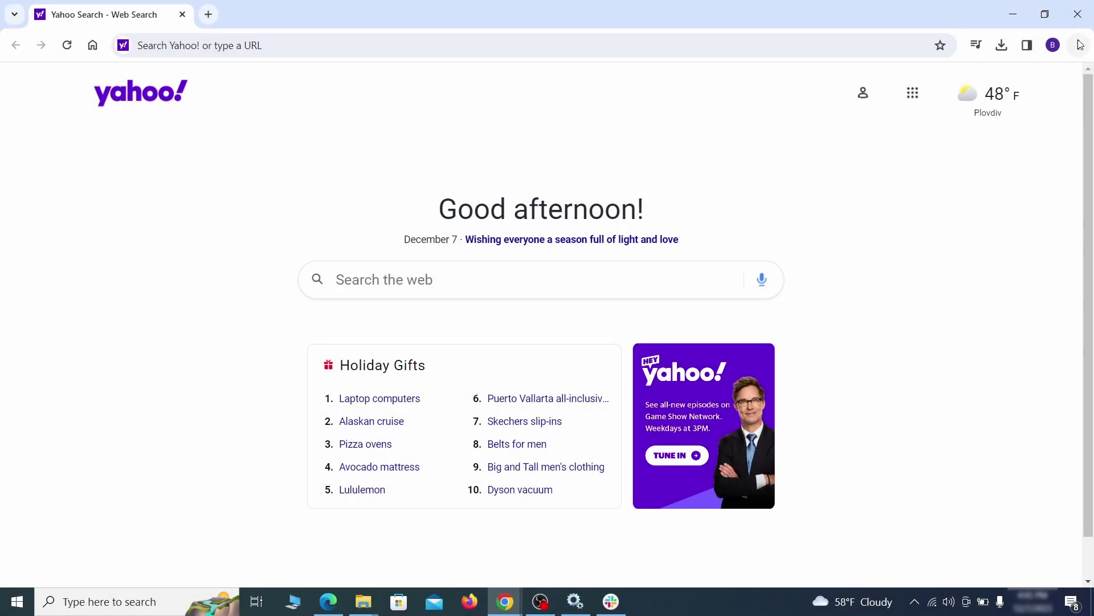
Clear history, cookies, cache, autofill, site settings and hosted app data, keeping passwords.
click(1080, 46)
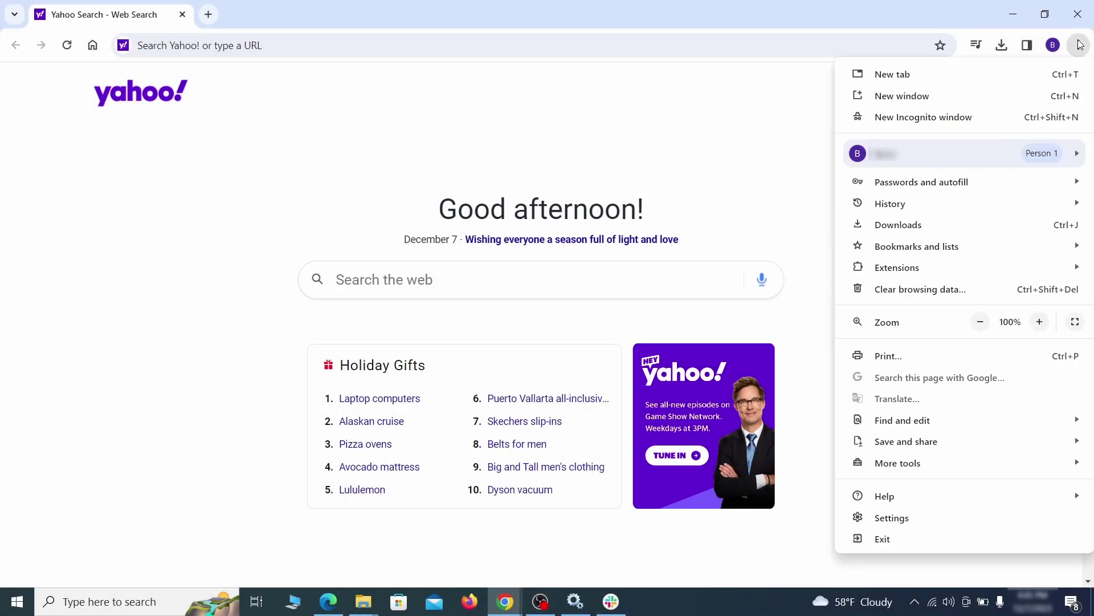
click(897, 517)
click(128, 178)
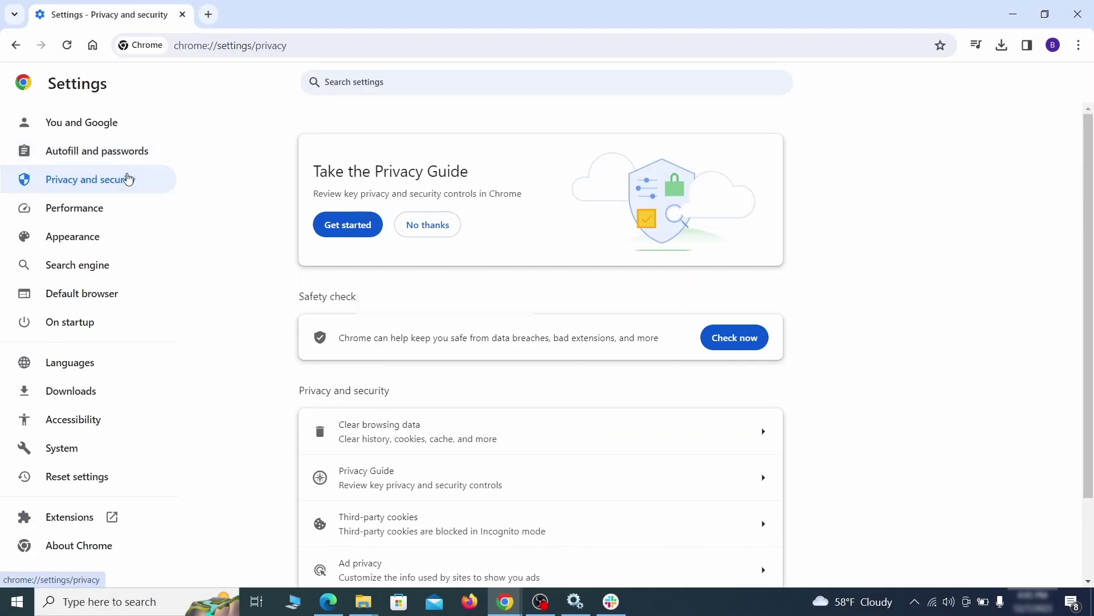
scroll(855, 371, down, 1)
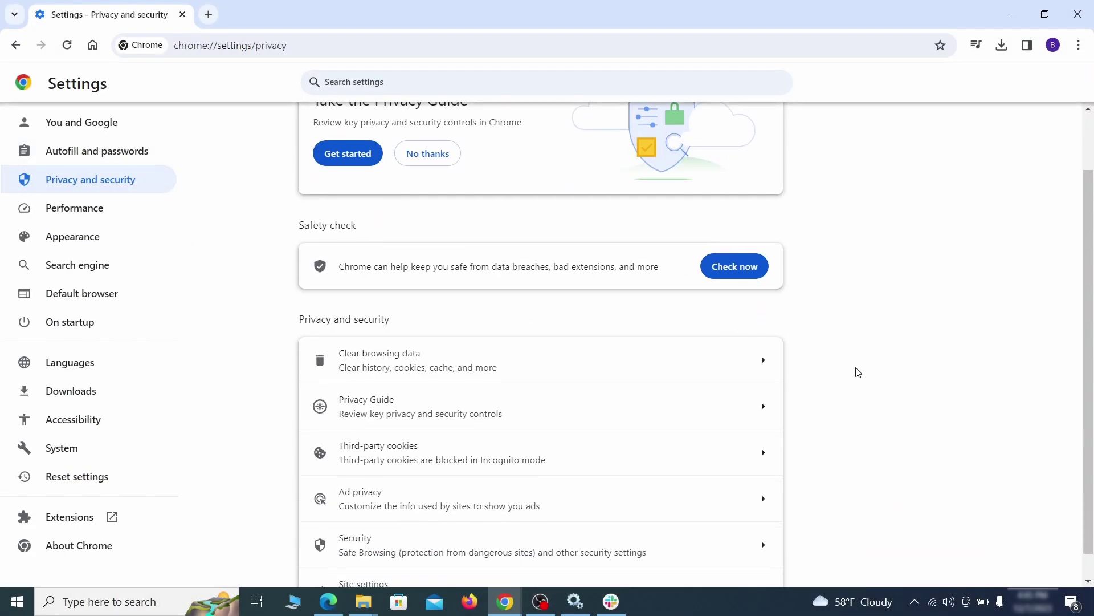
click(714, 368)
click(481, 204)
click(609, 203)
scroll(554, 325, down, 1)
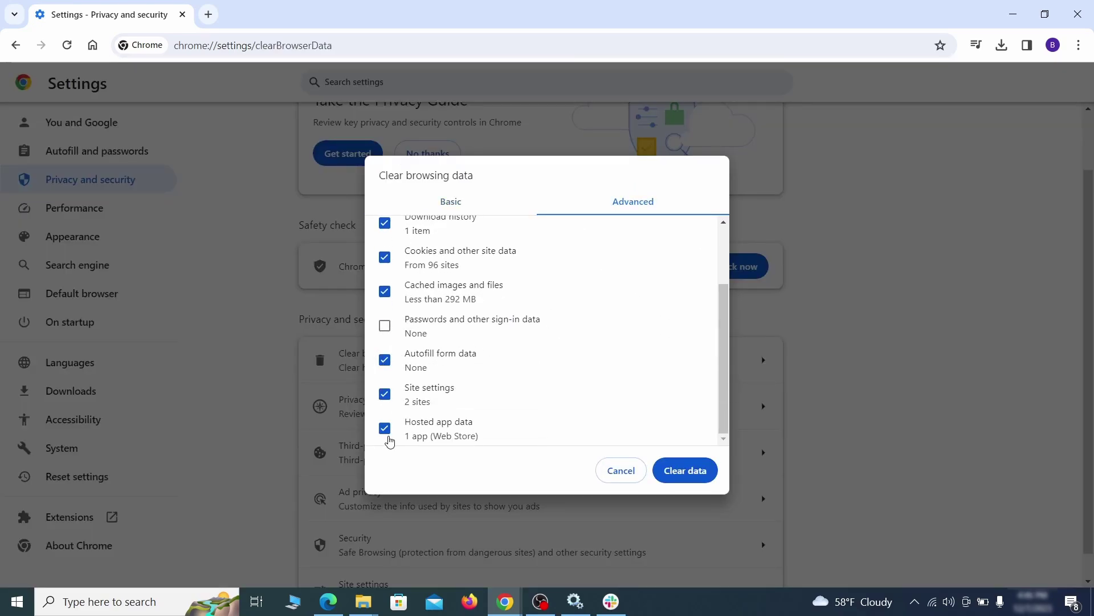
click(694, 473)
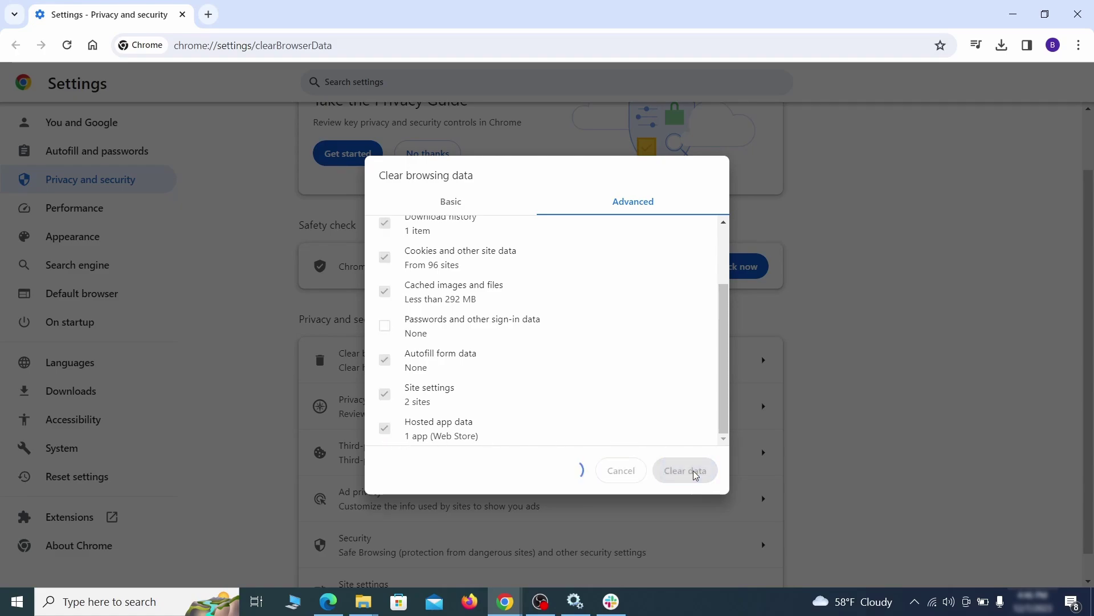
scroll(796, 394, down, 1)
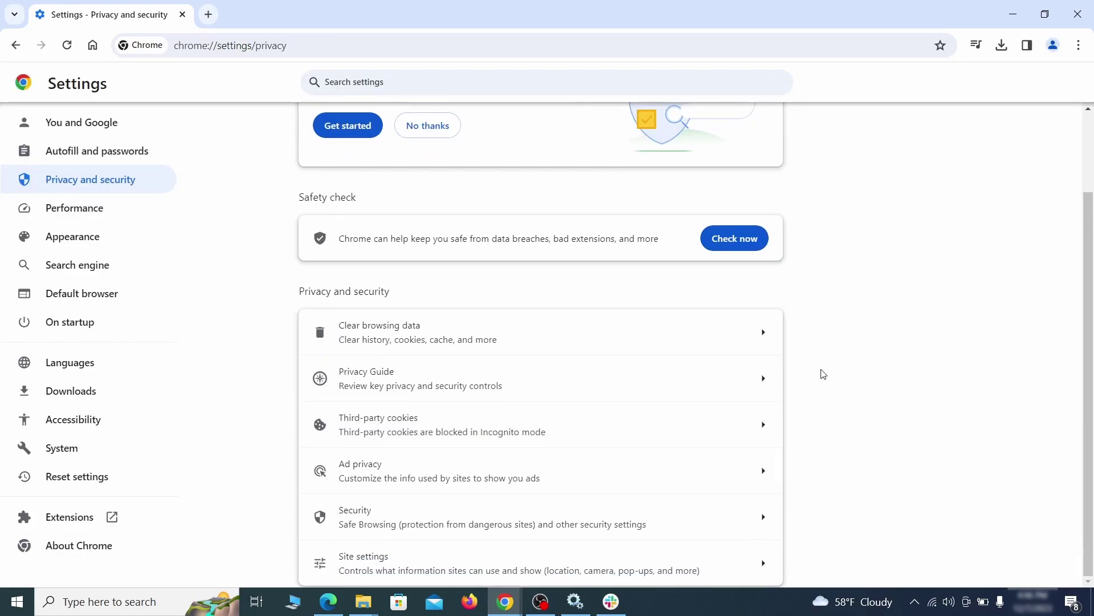
Remove ExampleRougeURL.com from the sites allowed to send notifications.
click(535, 560)
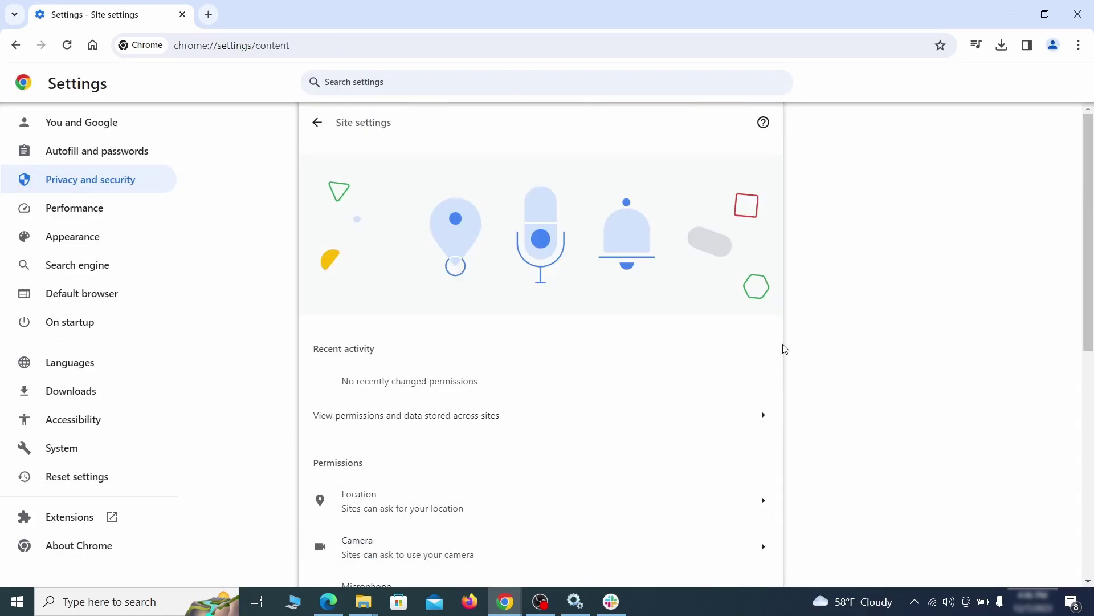
scroll(783, 347, down, 3)
scroll(789, 341, down, 1)
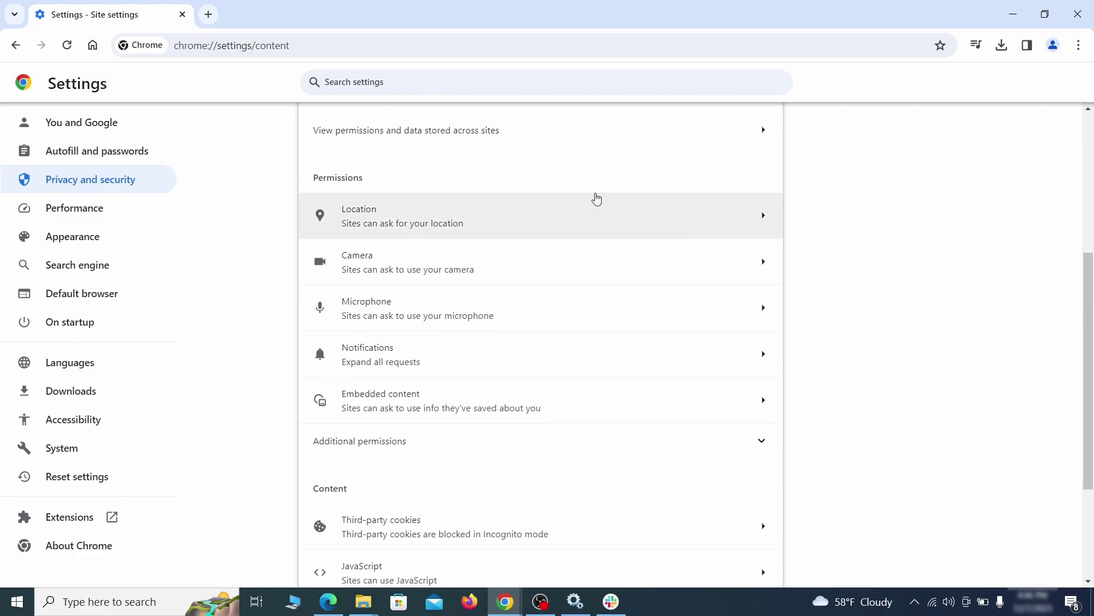
click(550, 225)
key(alt+Left)
click(513, 354)
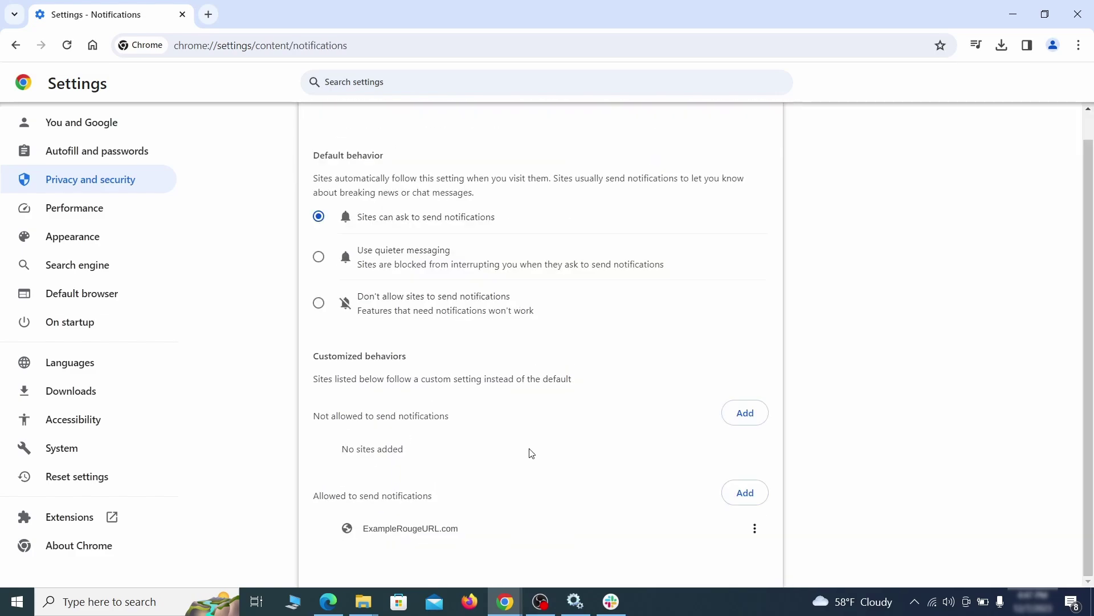
click(755, 530)
click(723, 524)
key(alt+Left)
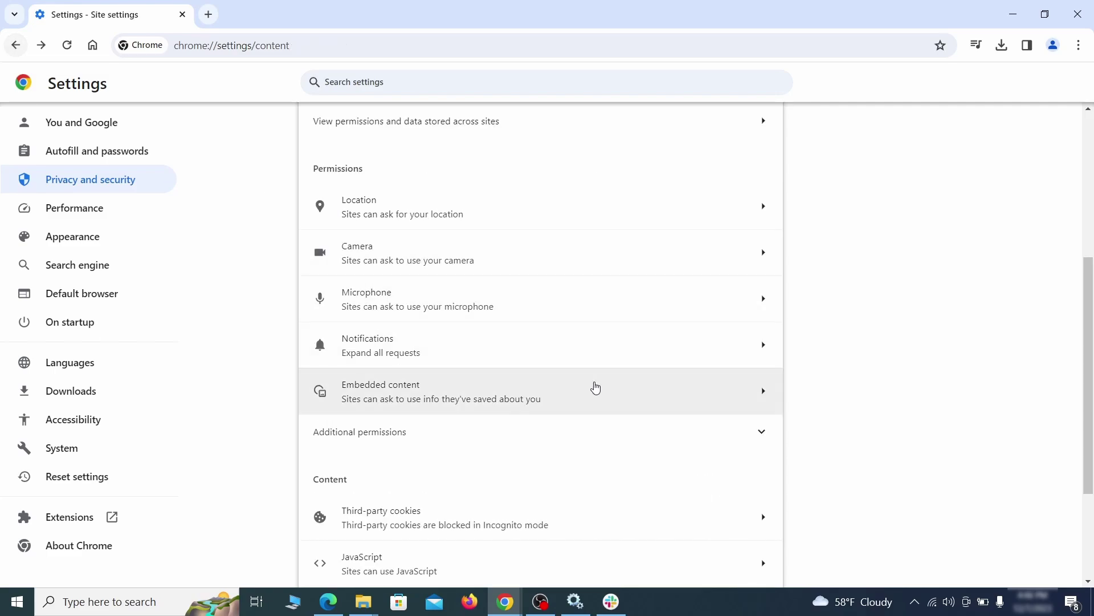
scroll(596, 388, down, 2)
Delete ExampleRougeURL.com from the sites allowed third-party cookies.
click(590, 387)
scroll(603, 422, down, 1)
scroll(603, 424, down, 3)
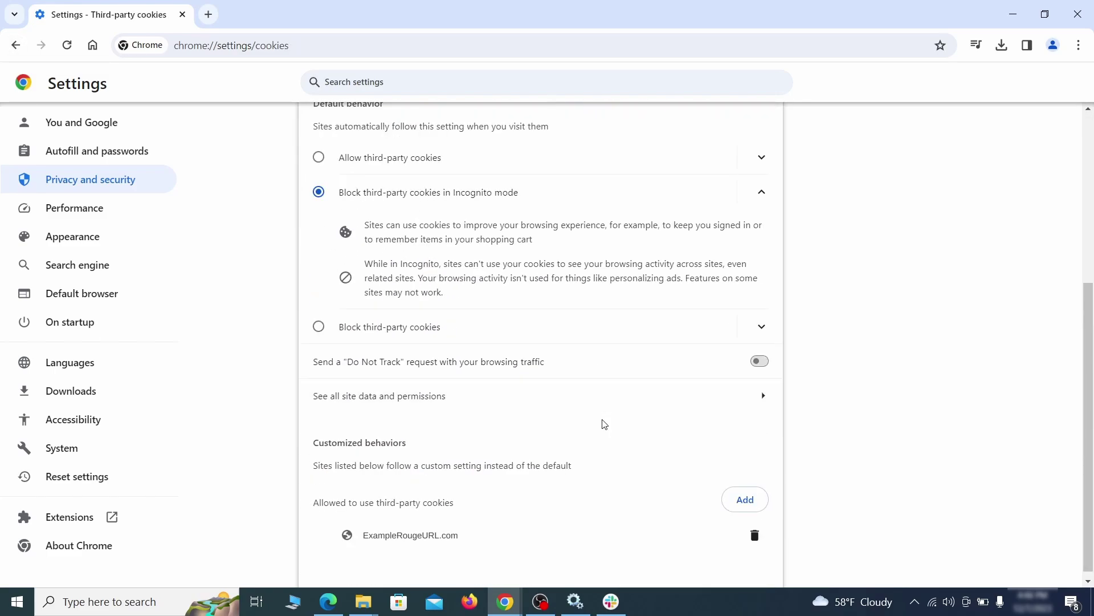
click(756, 538)
key(alt+Left)
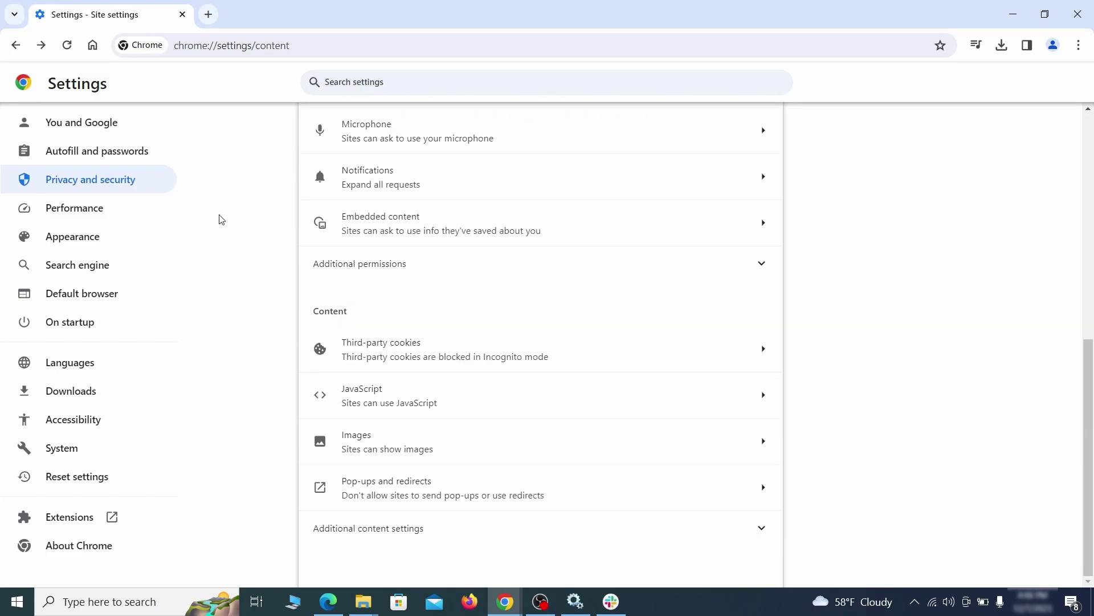
Erase the ExampleRougeURL.com custom home page address in Chrome's Appearance settings.
click(148, 239)
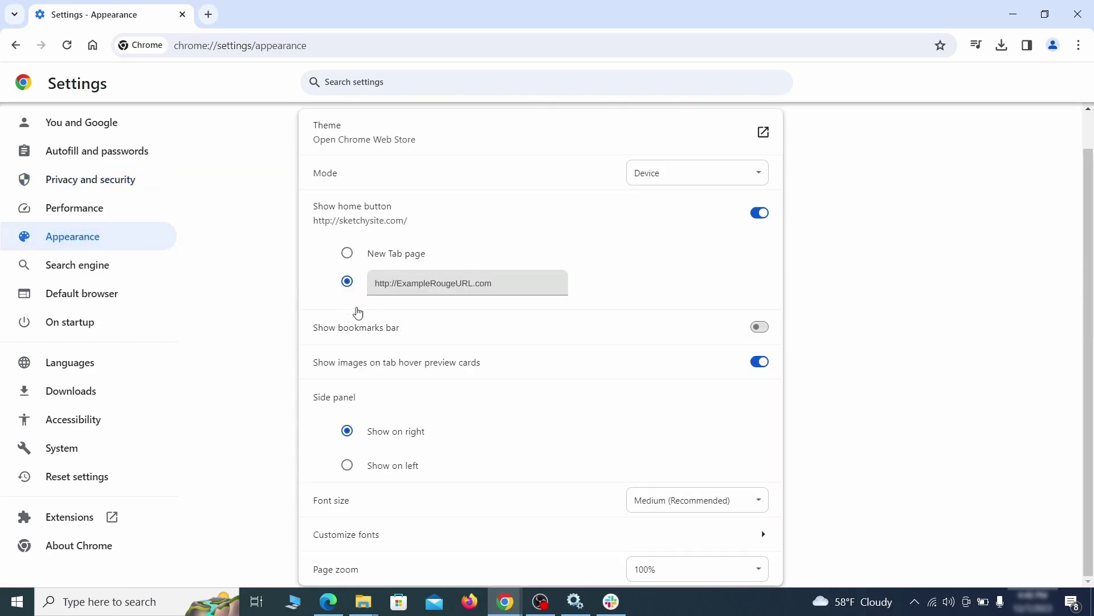
drag(484, 294, 361, 283)
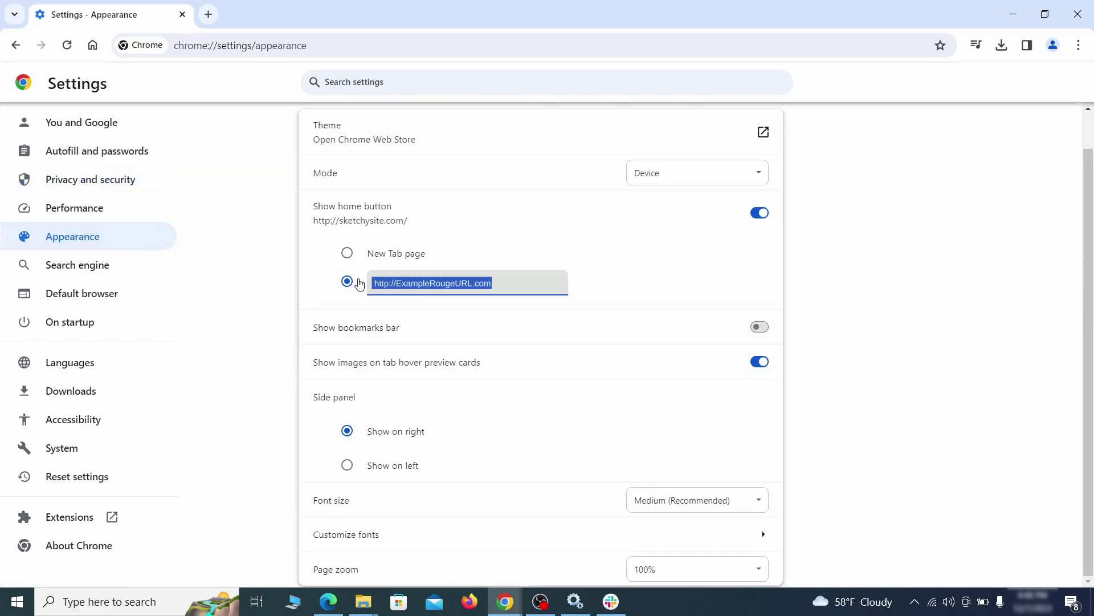
key(BackSpace)
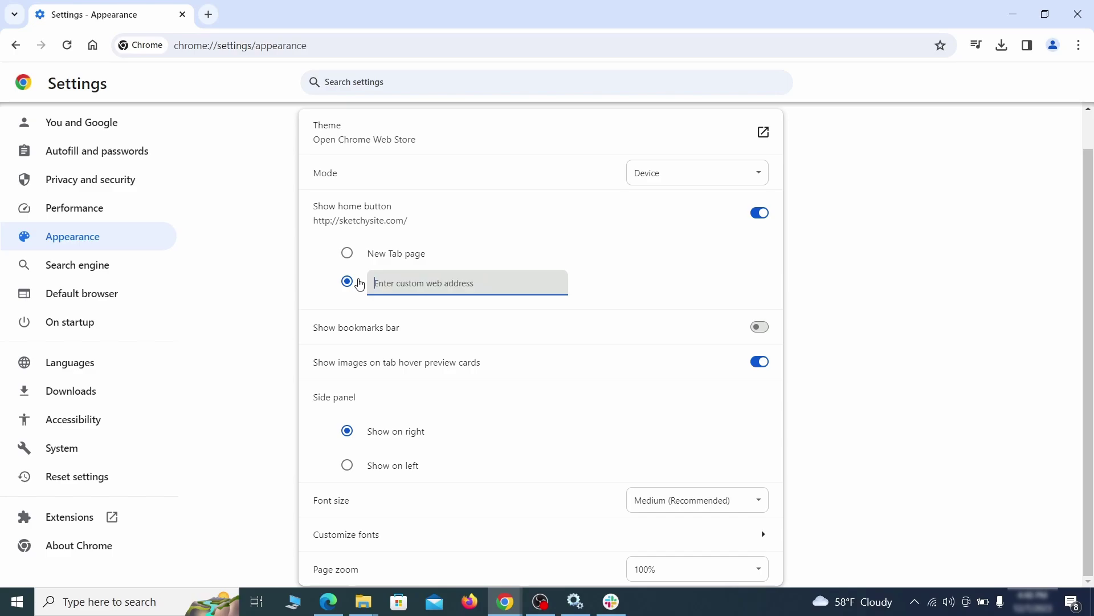
Turn off Chrome's home button and set Google as the default search engine.
click(115, 268)
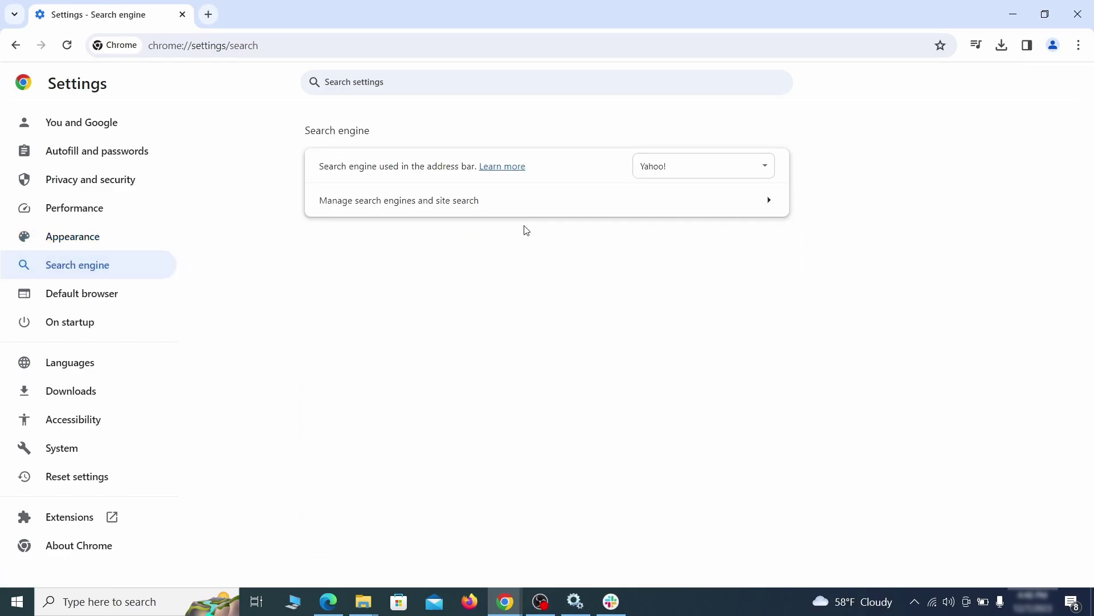
click(746, 171)
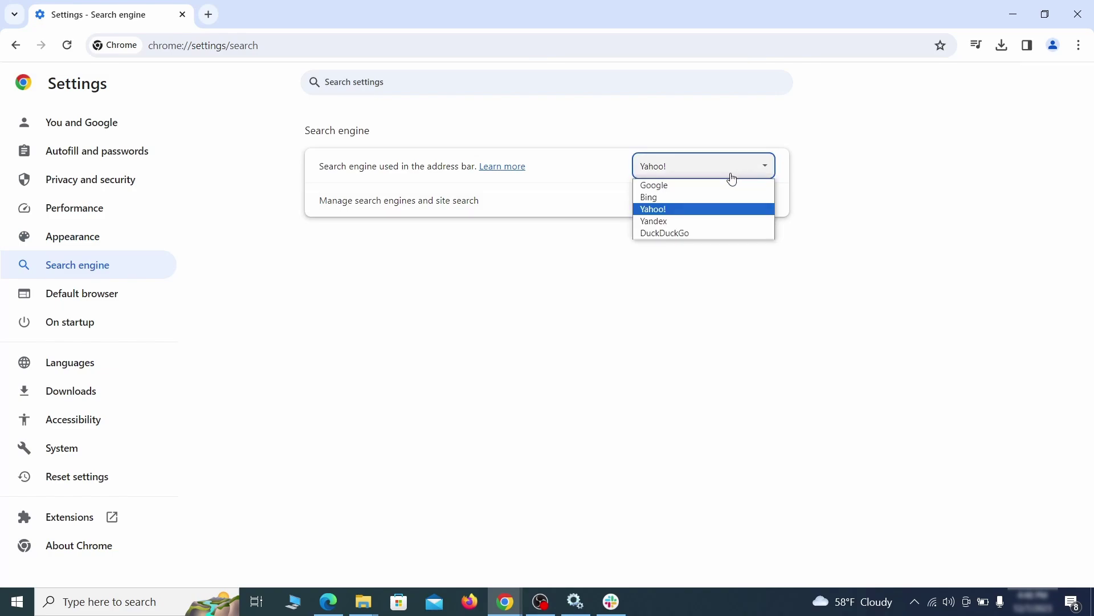
click(727, 184)
Delete the ExampleRougeURL.com site search shortcut under Manage search engines.
click(703, 213)
scroll(703, 212, down, 1)
scroll(706, 296, down, 4)
click(758, 351)
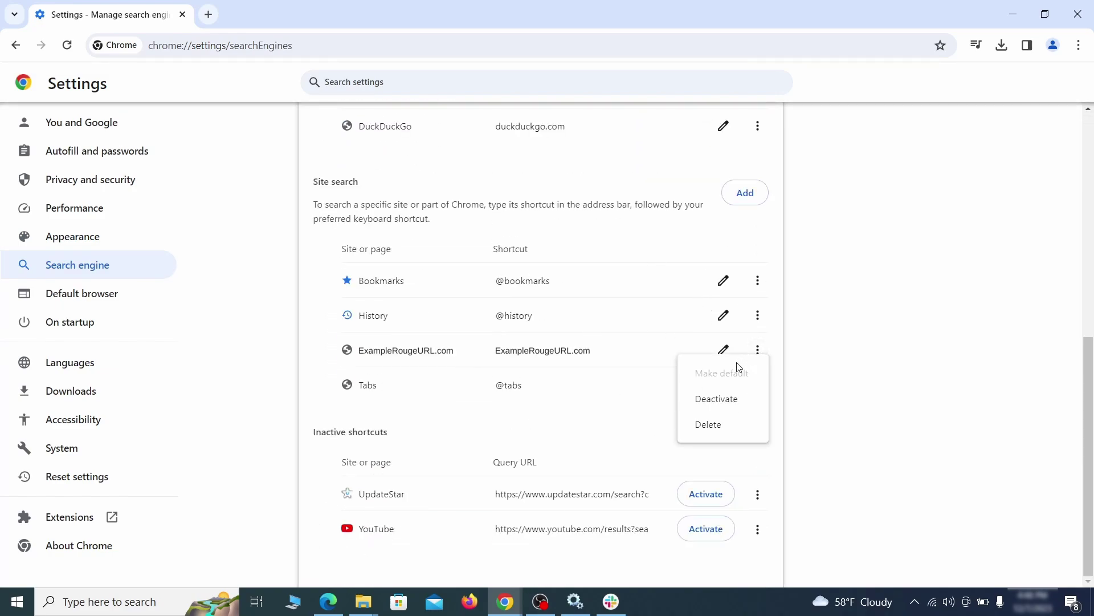
click(709, 424)
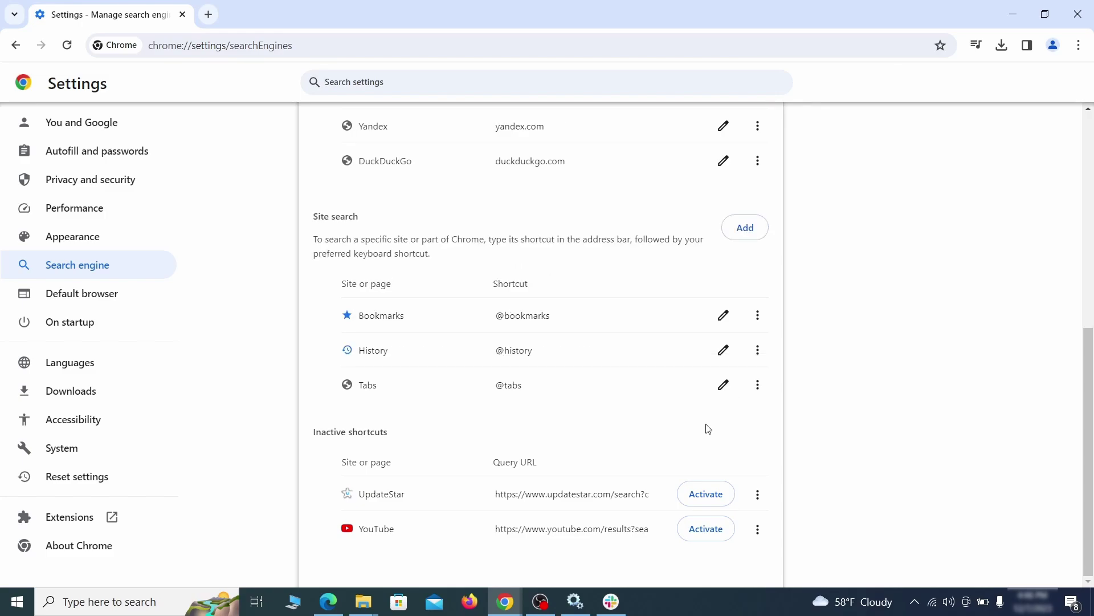
Bring up the ExampleRougeURL.com startup page's options in Chrome's On startup settings.
click(86, 322)
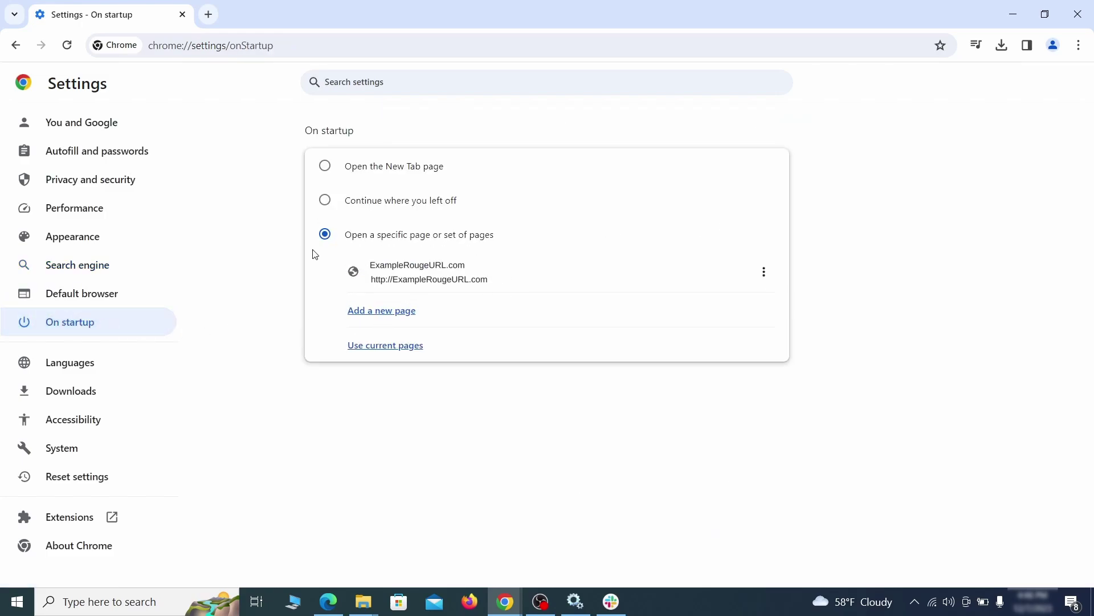
click(764, 273)
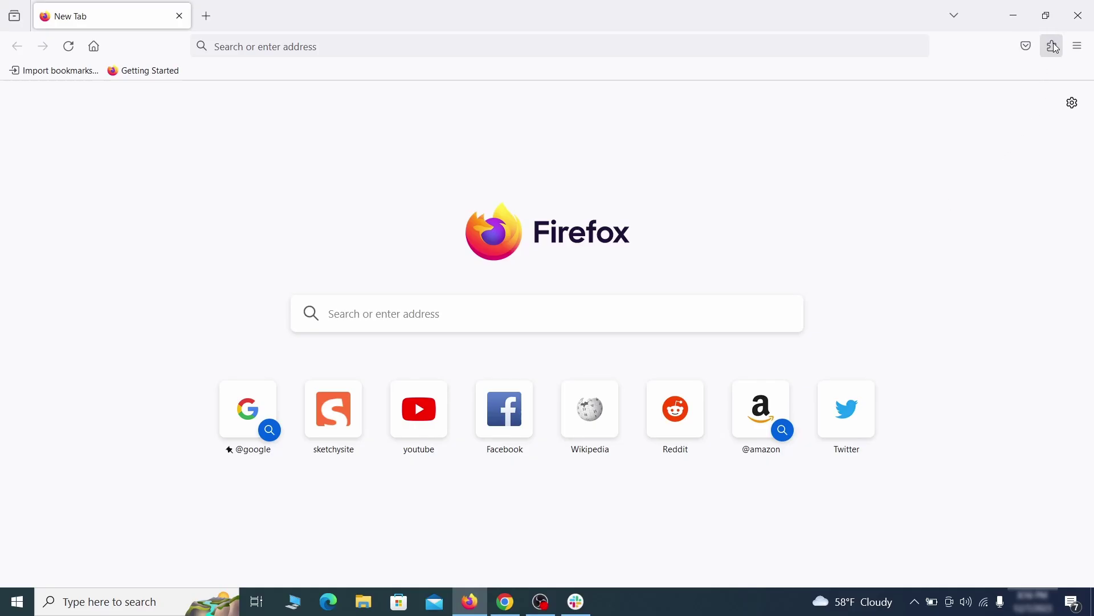
Switch off Contenu+ in Firefox's extension manager, then remove it and confirm.
click(1052, 46)
click(921, 187)
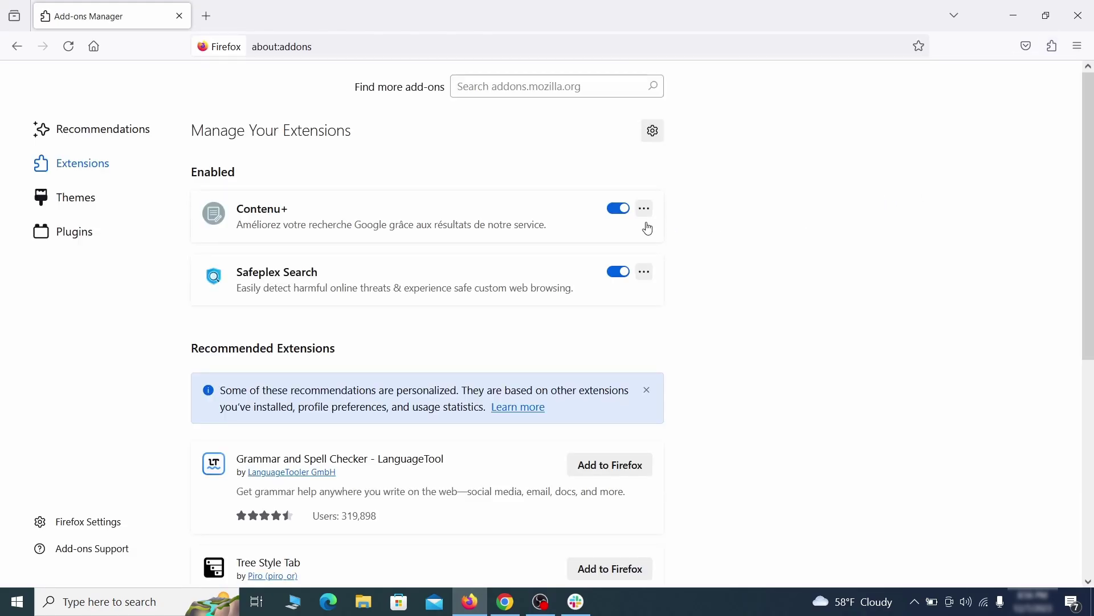
click(619, 208)
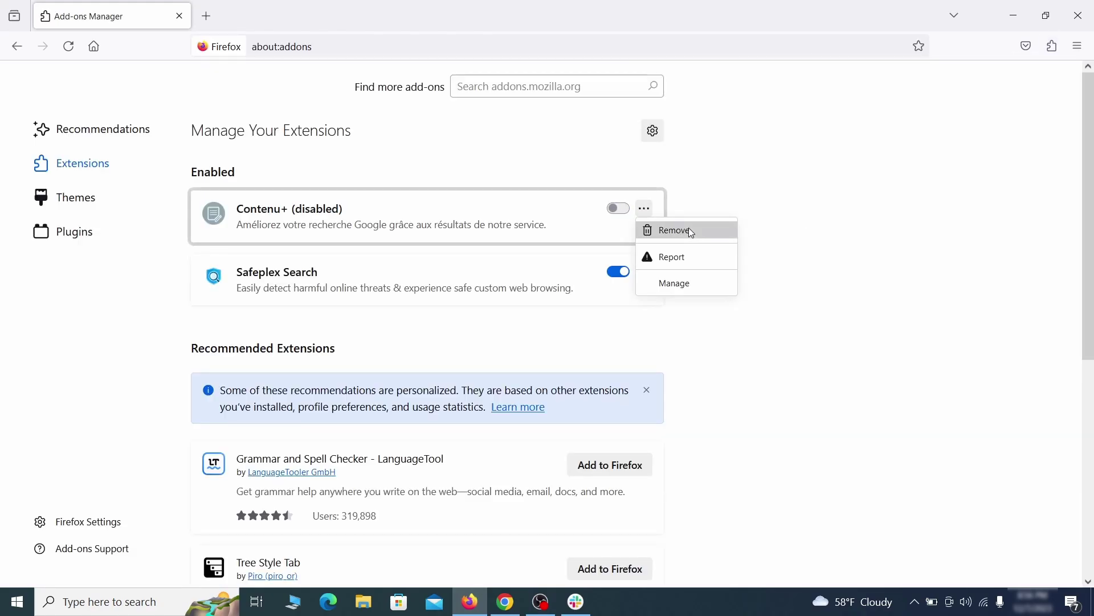
click(690, 230)
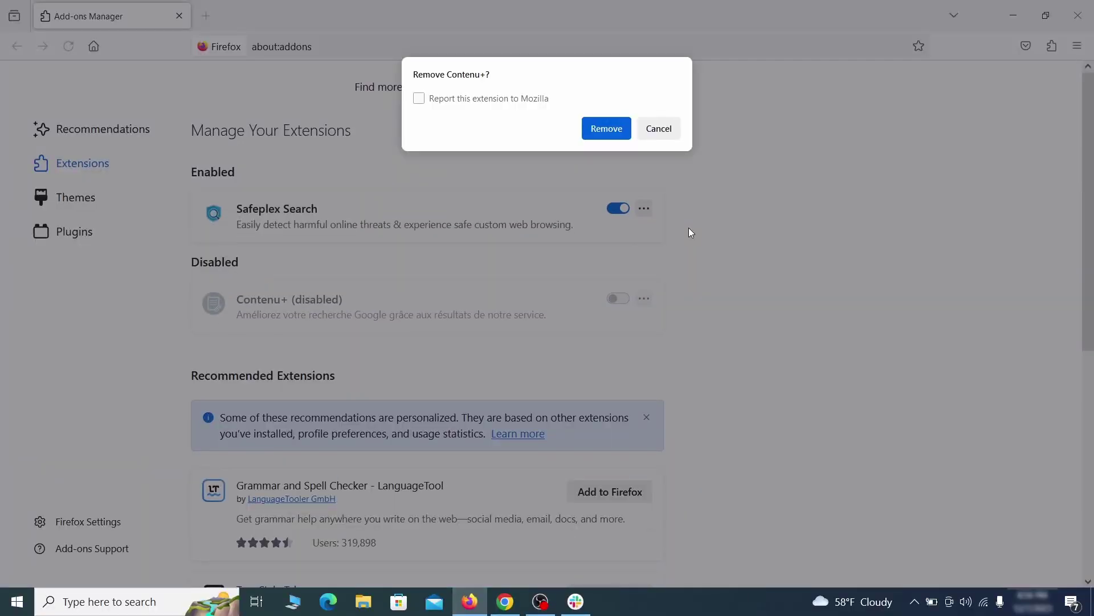
click(621, 129)
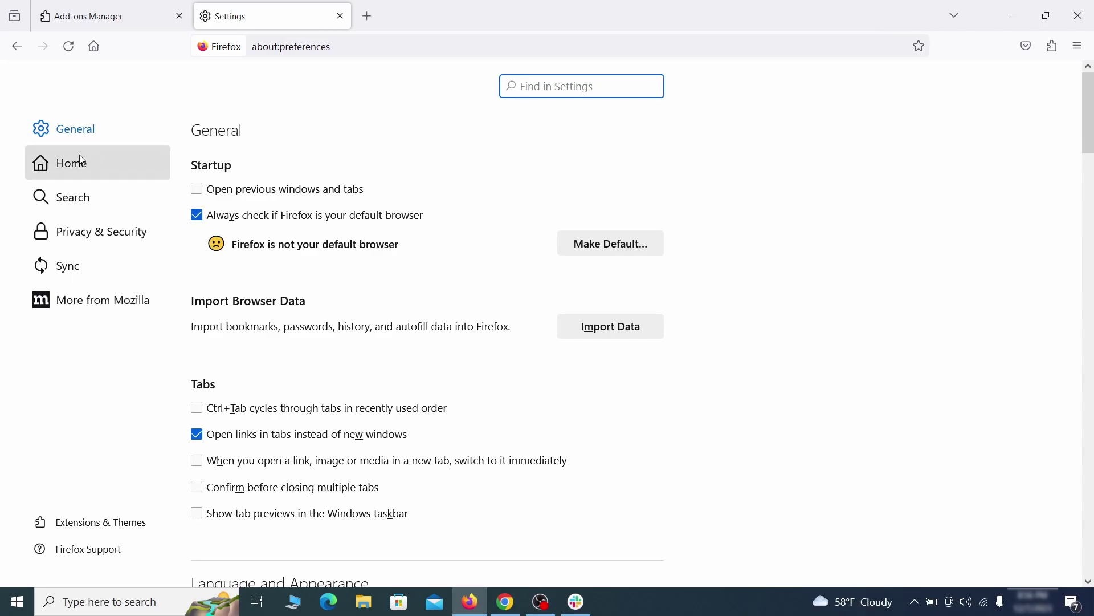
Delete ExampleRougeURL.com from Firefox's Homepage and new windows field.
click(81, 162)
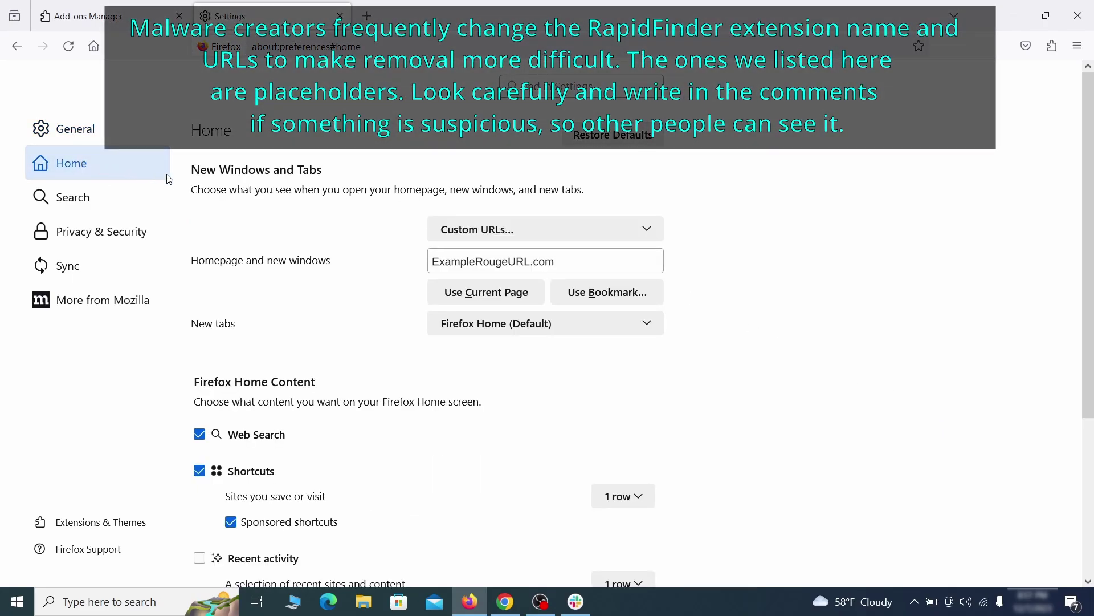
triple_click(551, 262)
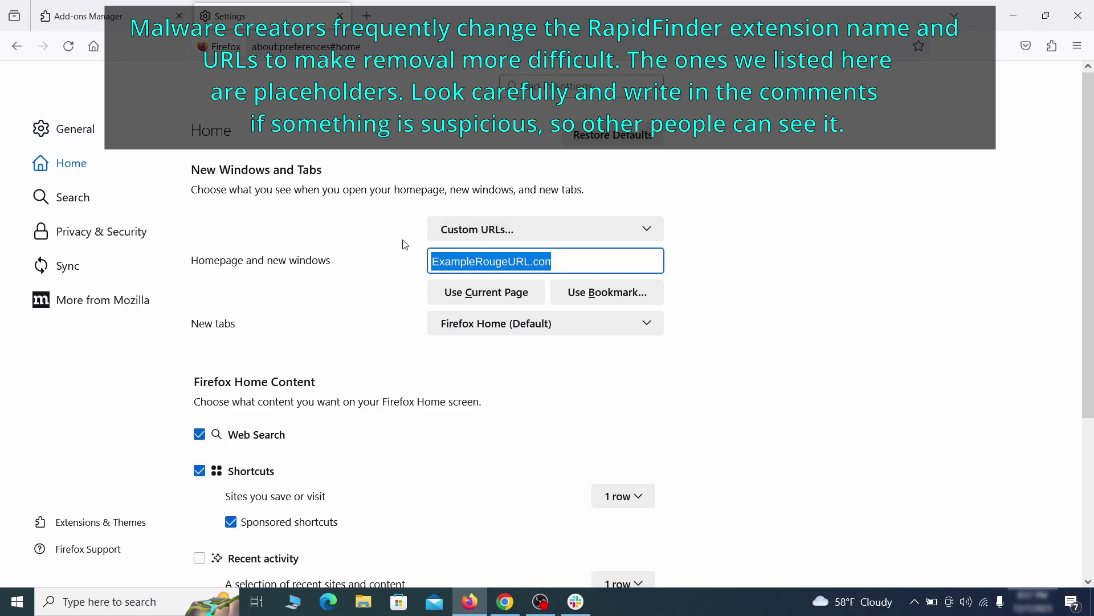
key(BackSpace)
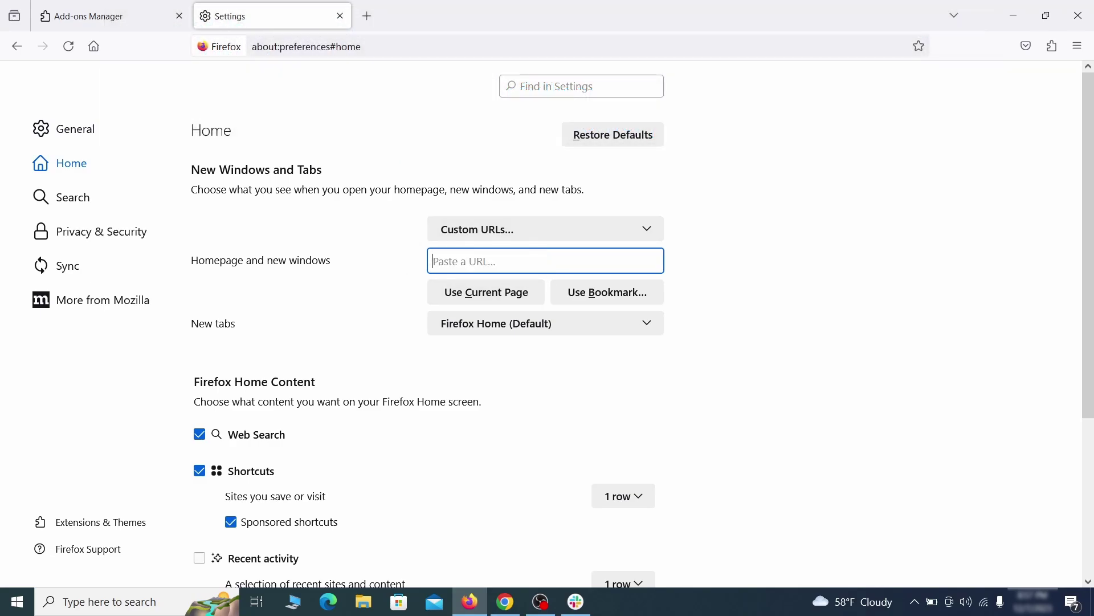
Pick Google as Firefox's default search engine and remove the 'web search by Yahoo' shortcut.
click(75, 197)
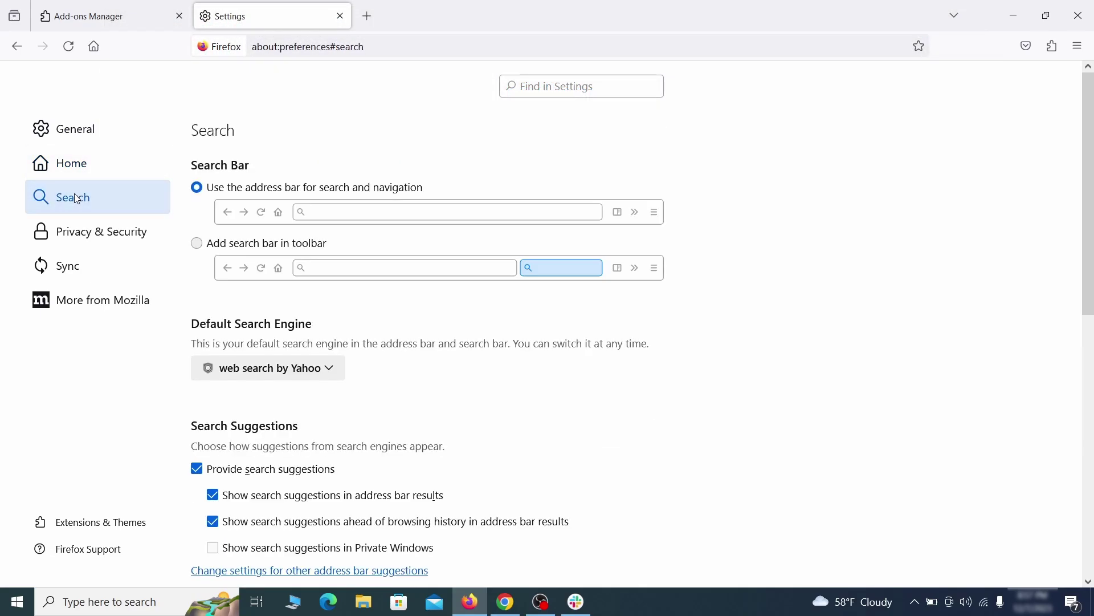
scroll(556, 335, down, 2)
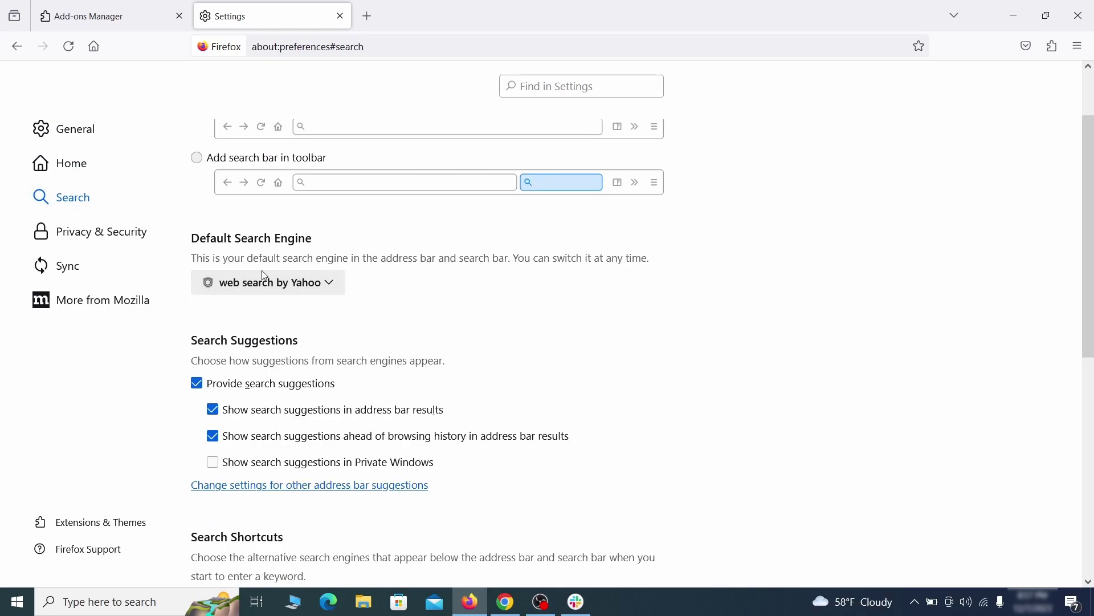
click(323, 288)
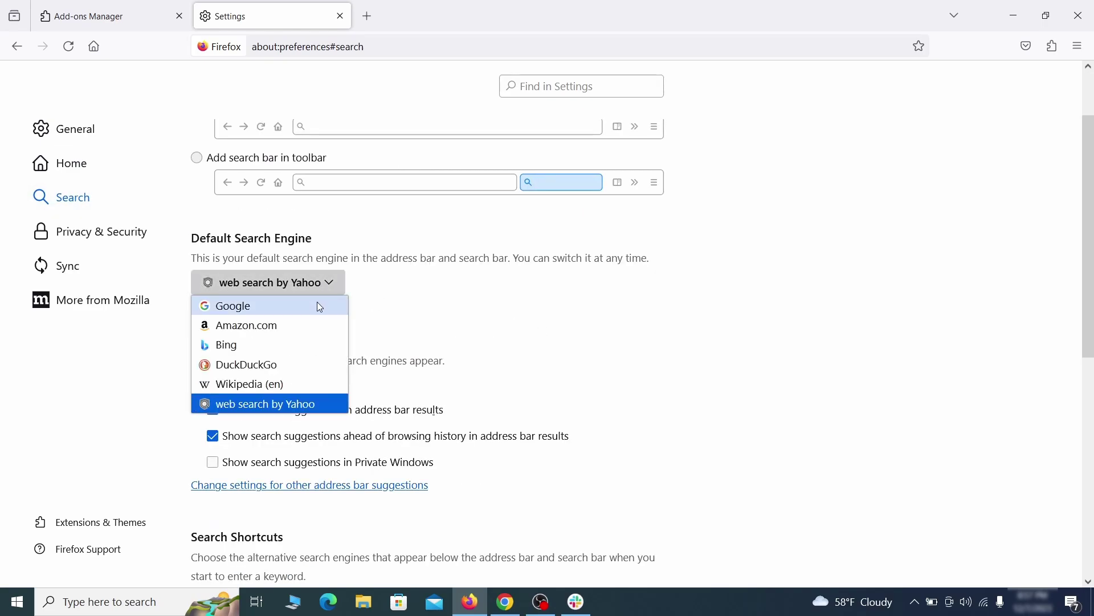
click(318, 306)
scroll(544, 316, down, 3)
scroll(597, 288, down, 2)
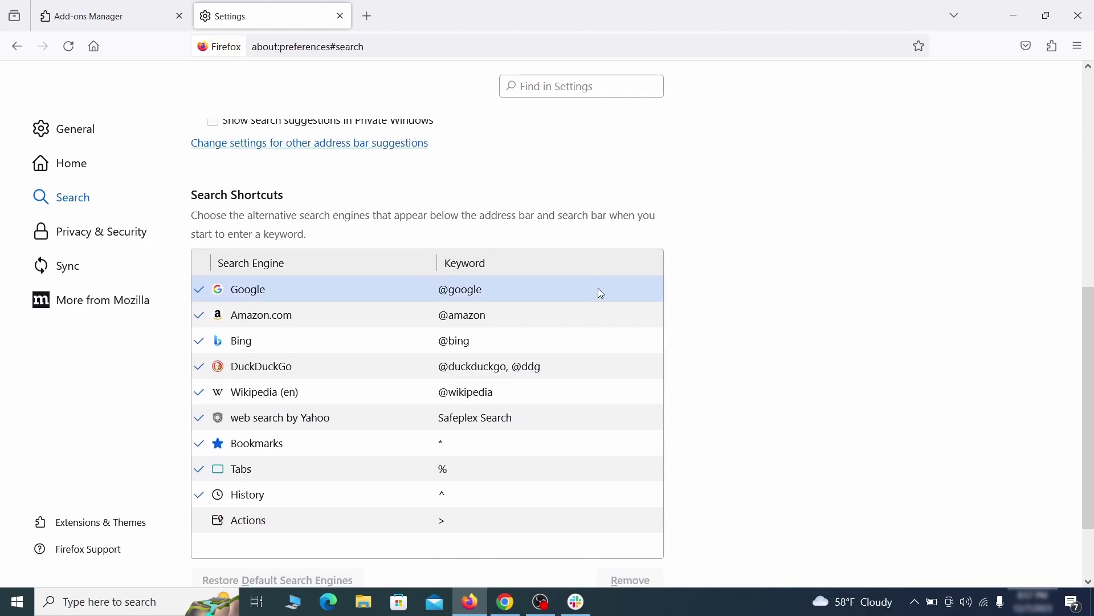
scroll(598, 288, down, 2)
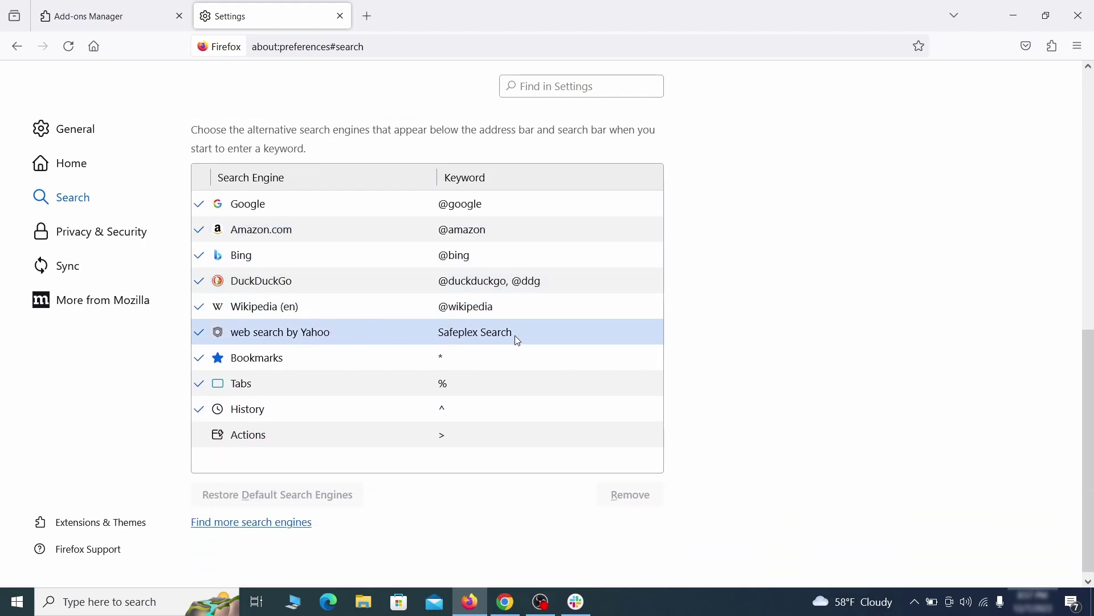
click(541, 334)
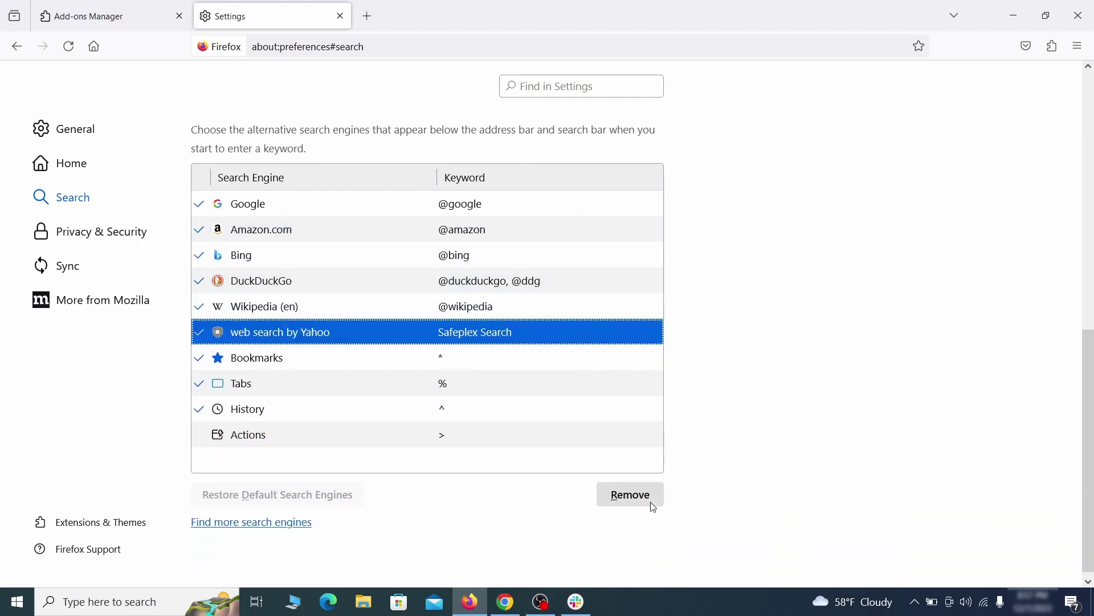
click(630, 495)
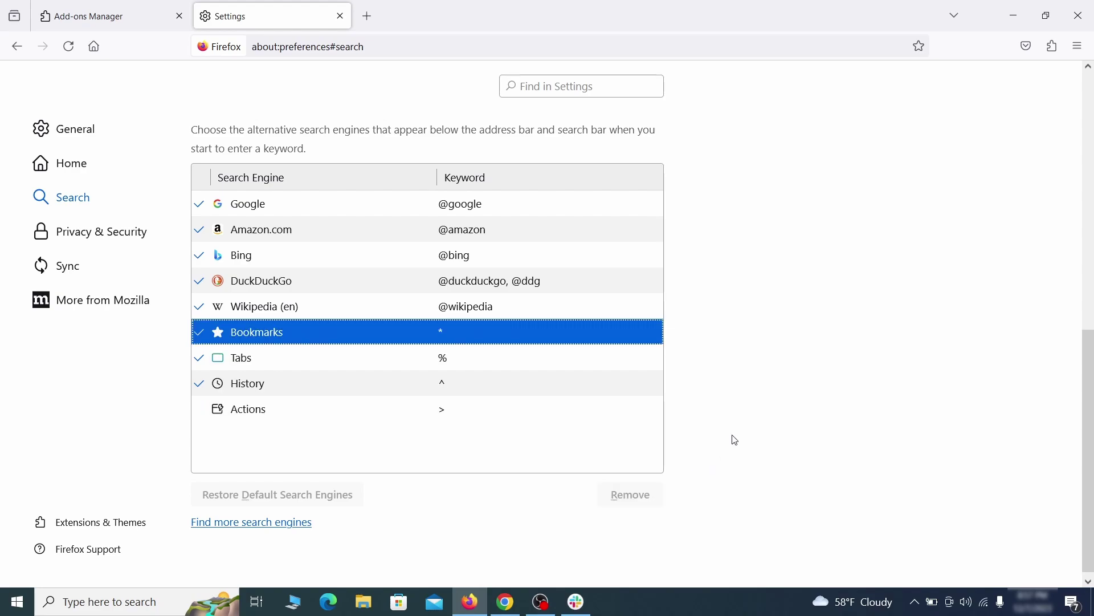
scroll(519, 360, up, 4)
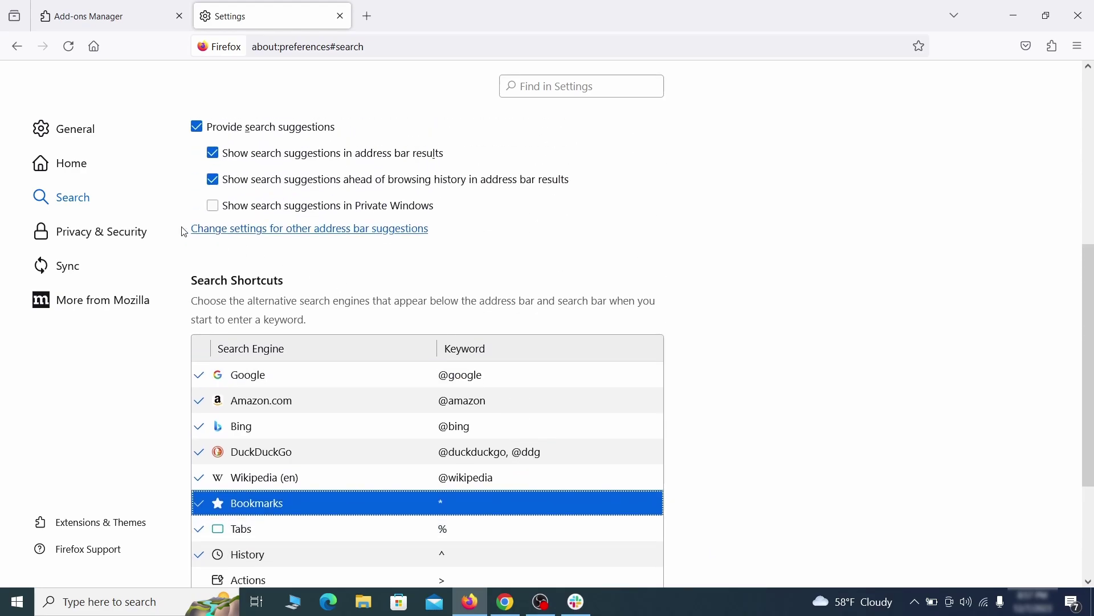
Clear Firefox's cookies, site data and cache, then open Notifications Settings.
click(103, 227)
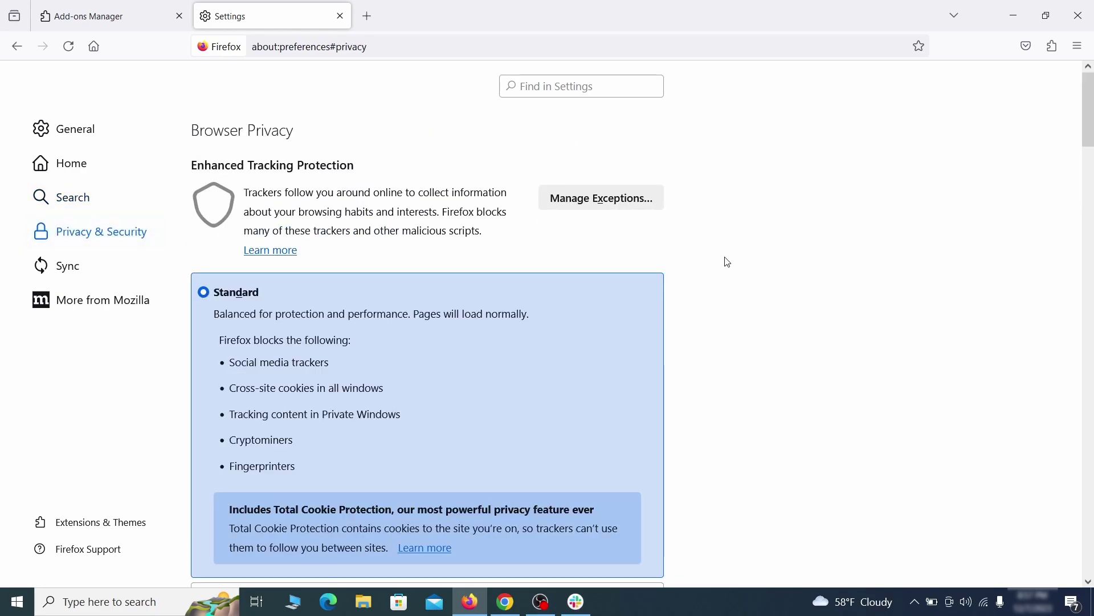
scroll(726, 261, down, 8)
click(622, 366)
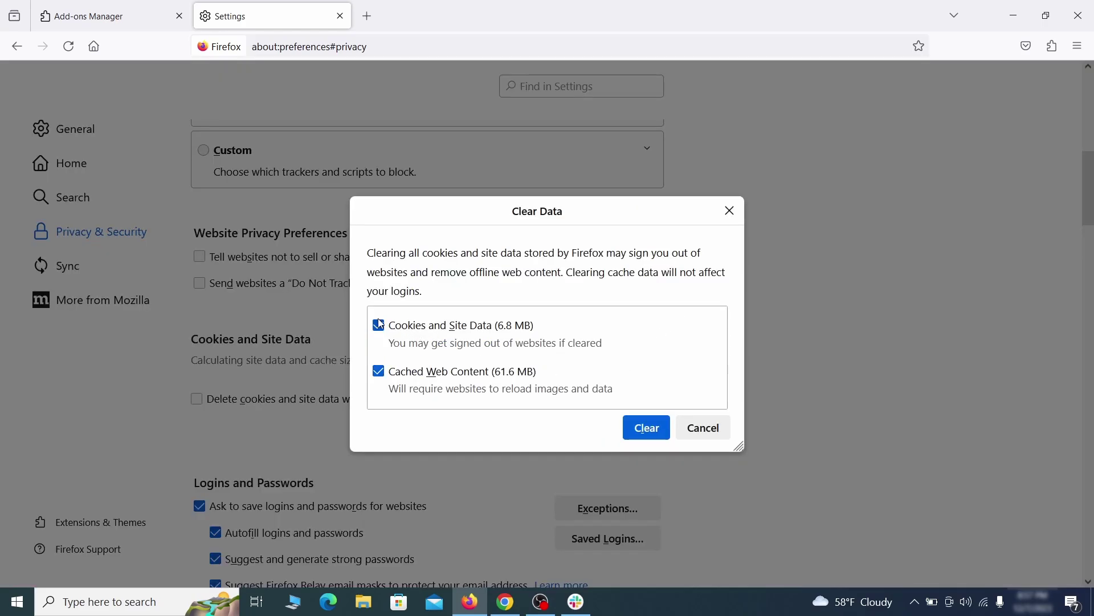
click(655, 428)
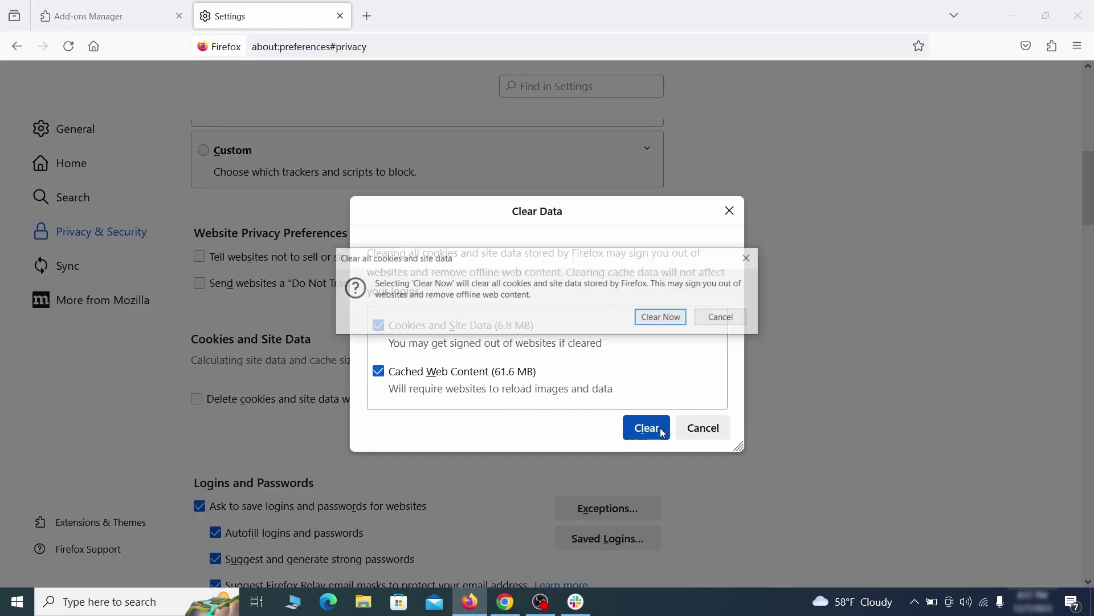
click(666, 317)
scroll(740, 347, down, 1)
scroll(741, 348, down, 2)
scroll(742, 350, down, 3)
scroll(742, 350, down, 2)
scroll(742, 350, down, 2)
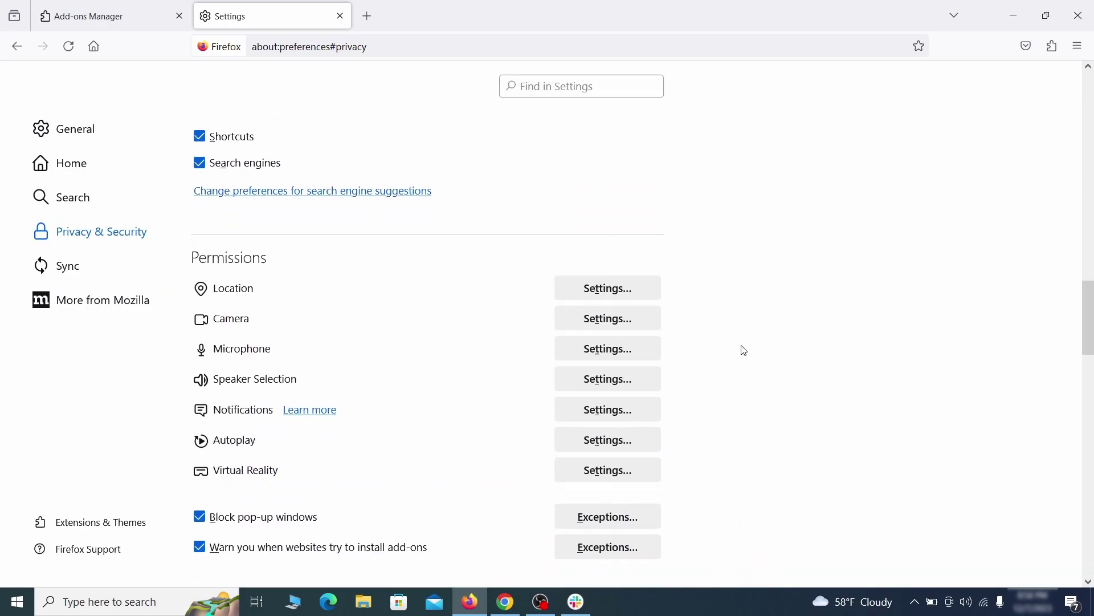
click(632, 401)
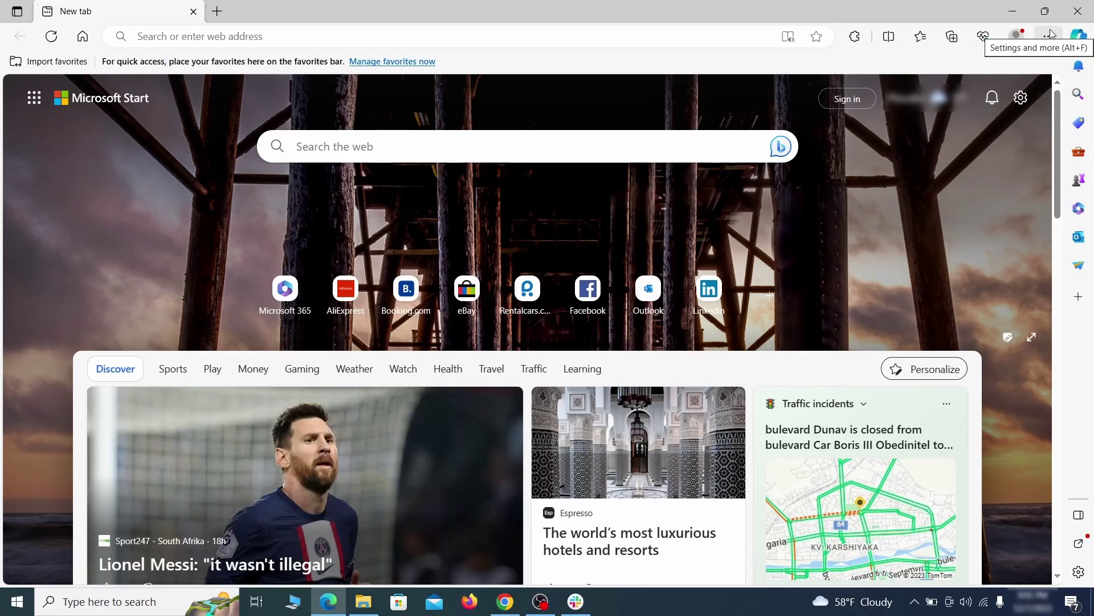
Disable Quidco Cashback Reminder on Edge's Manage extensions page and remove it.
click(1049, 36)
click(942, 249)
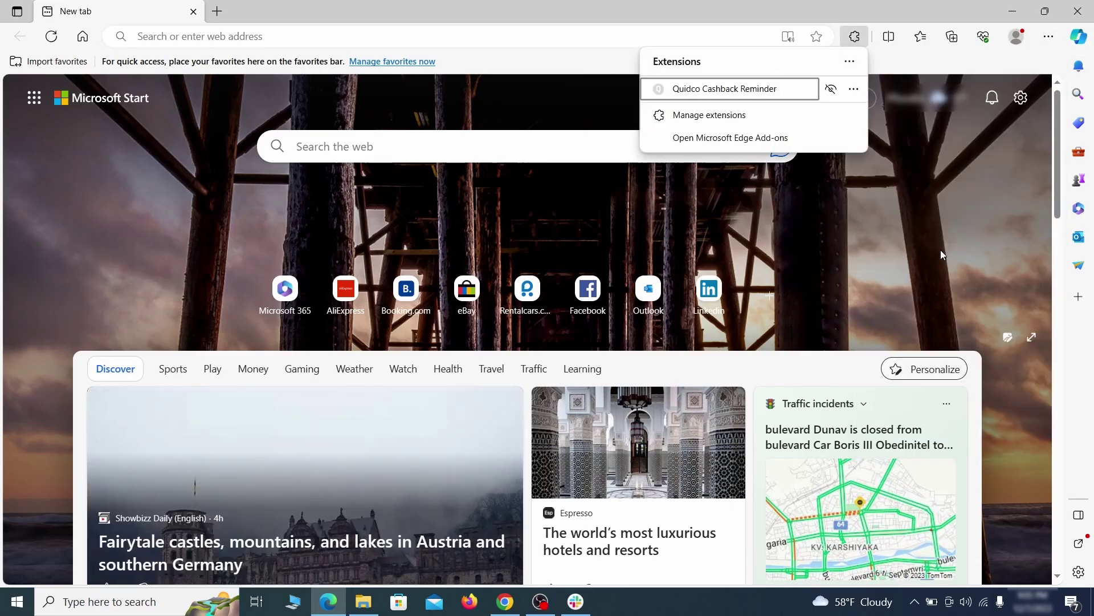
click(707, 120)
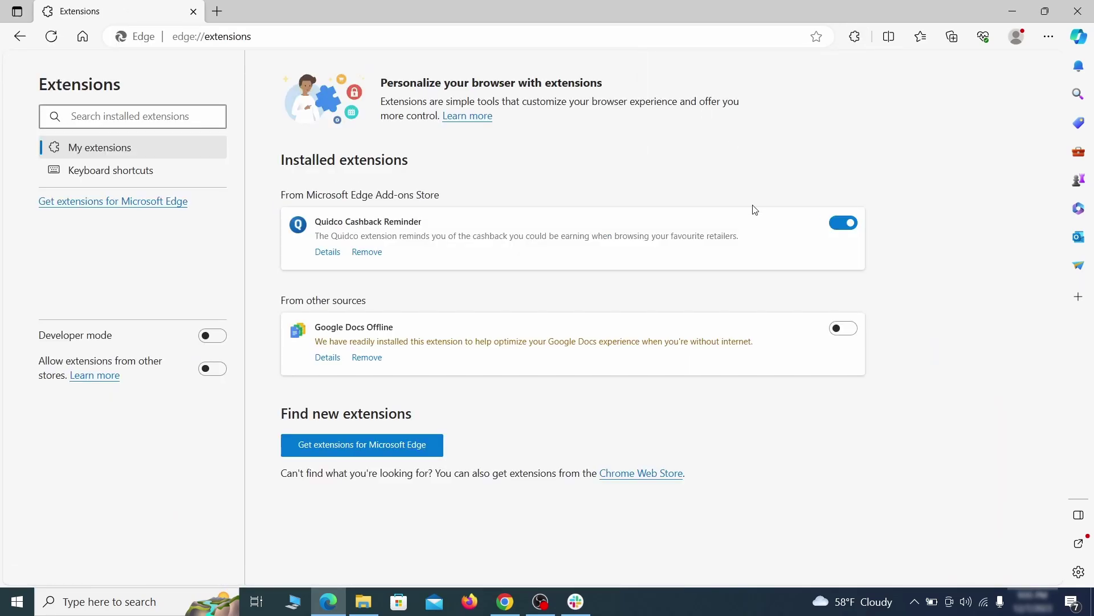
click(846, 225)
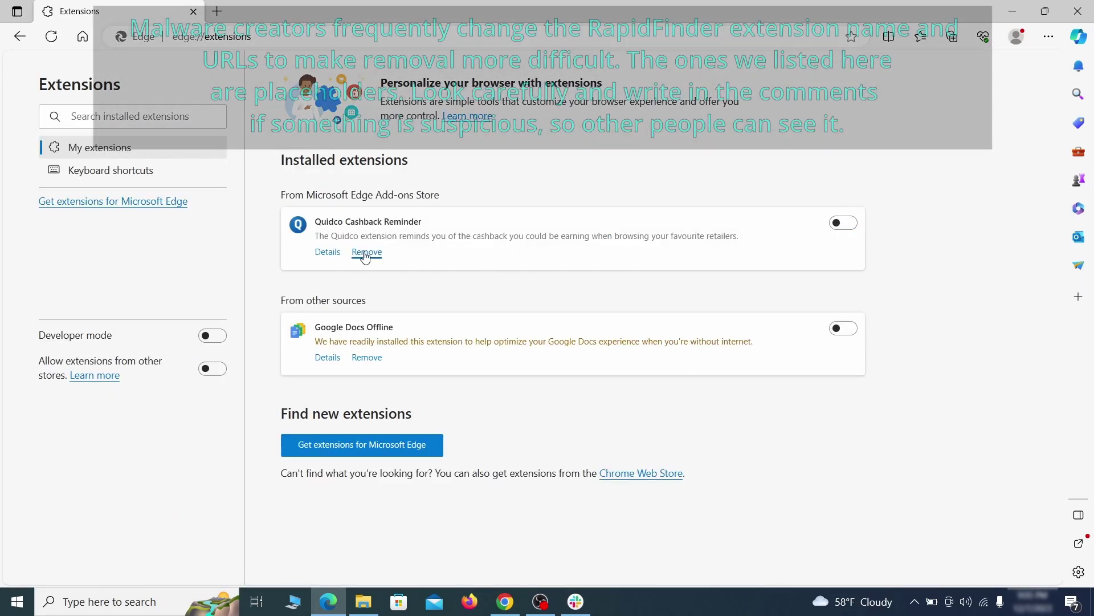
click(366, 253)
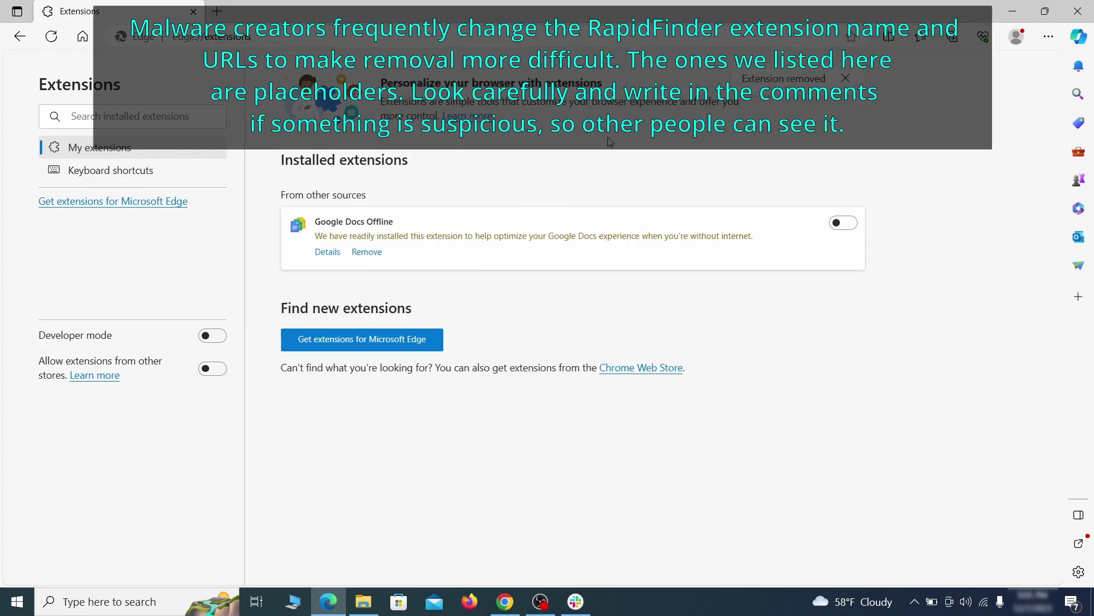
key(ctrl+t)
Clear Edge's browsing data, including site permissions and Media Foundation data, from Privacy settings.
click(1049, 36)
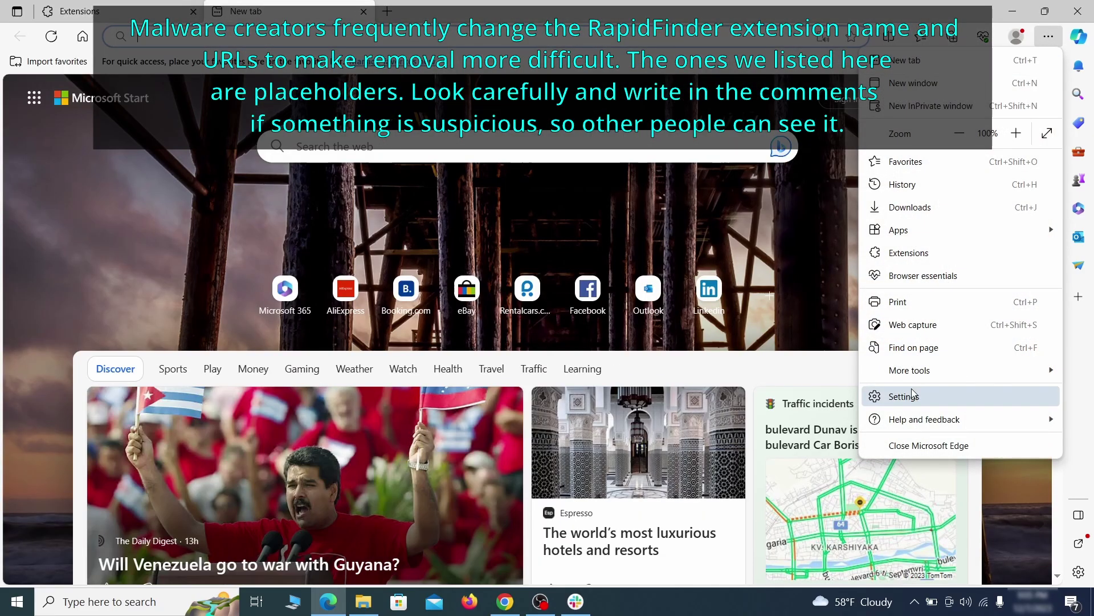
click(904, 393)
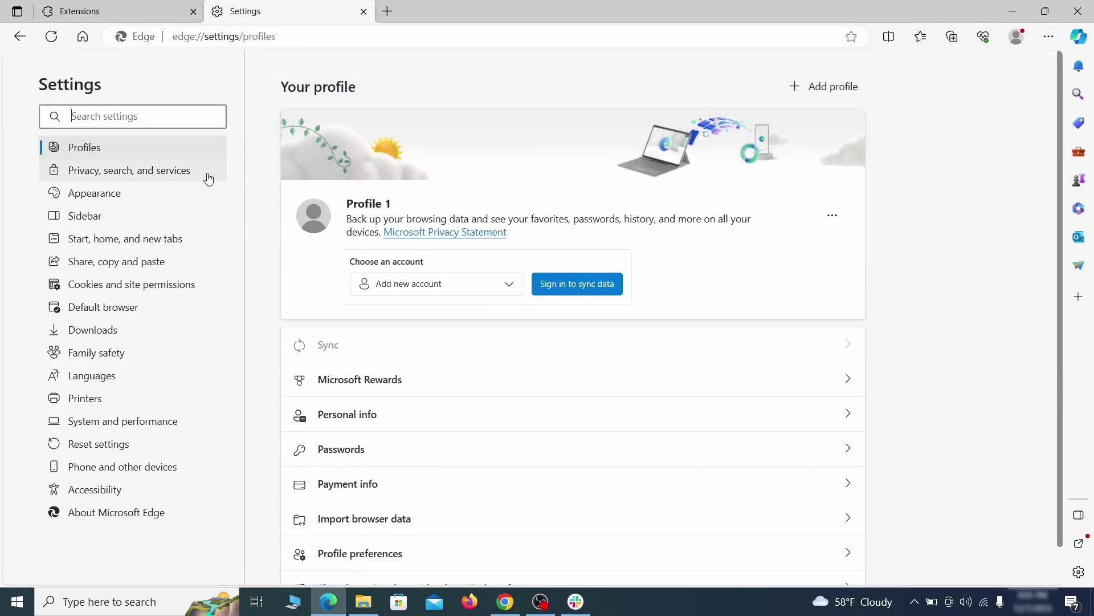
click(183, 174)
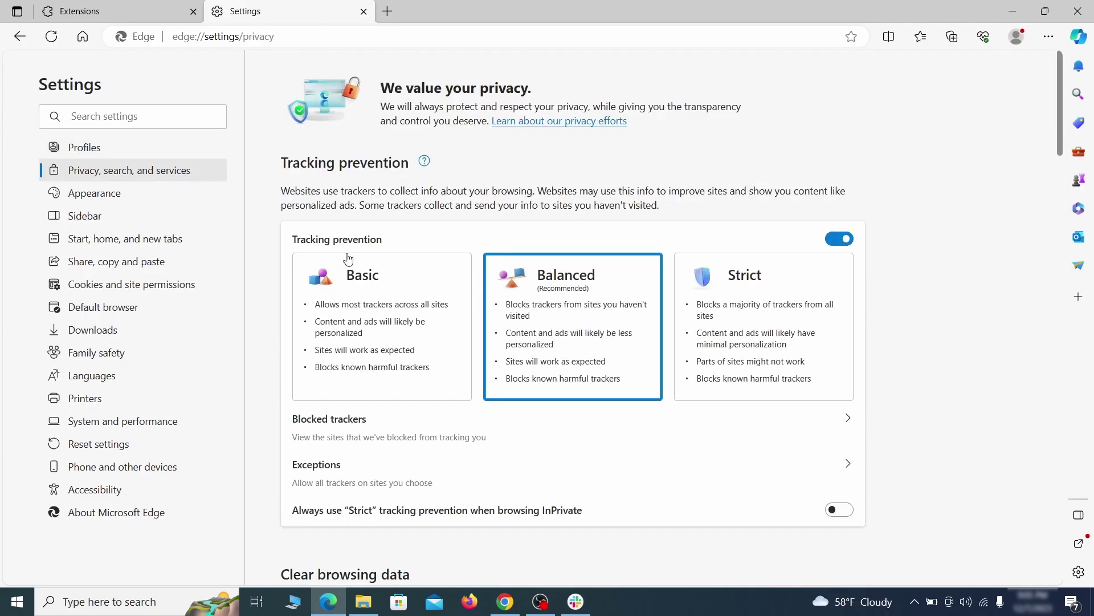
scroll(593, 349, down, 3)
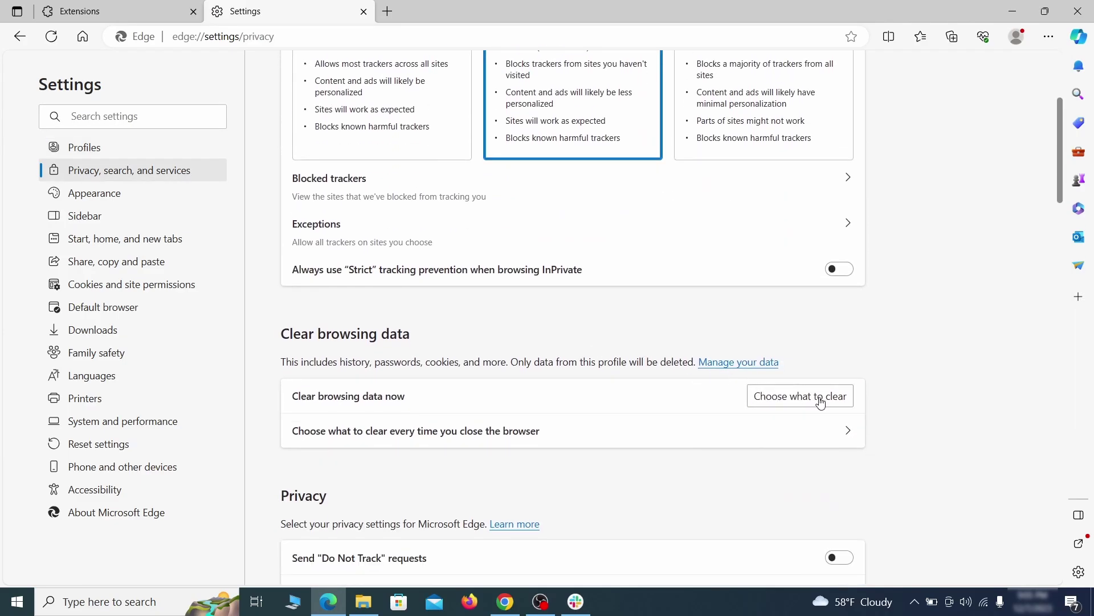
click(819, 397)
scroll(437, 280, down, 2)
scroll(436, 291, down, 3)
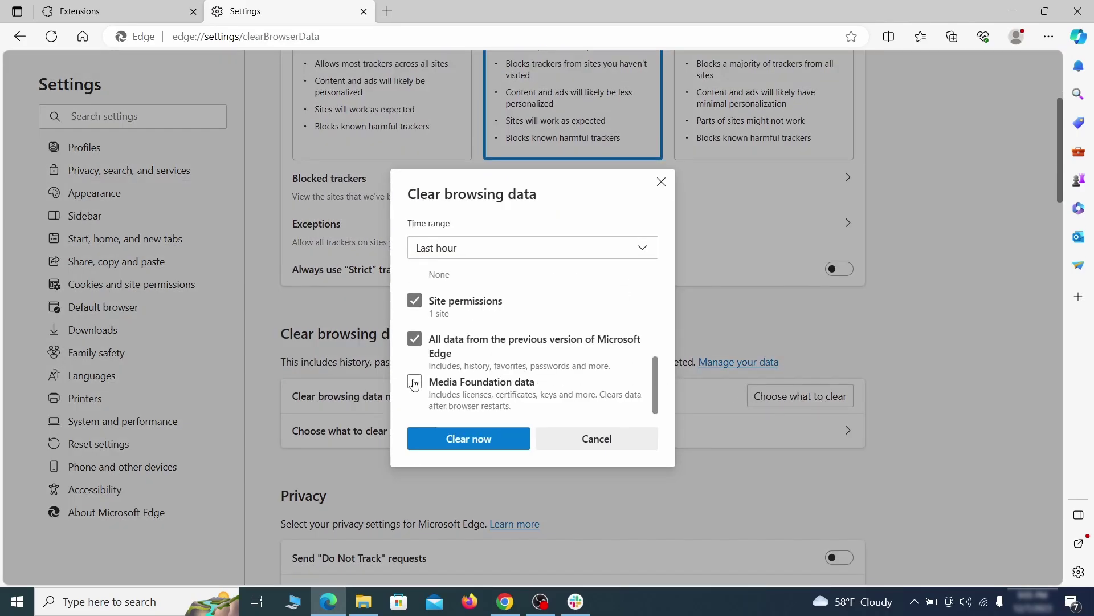
click(514, 444)
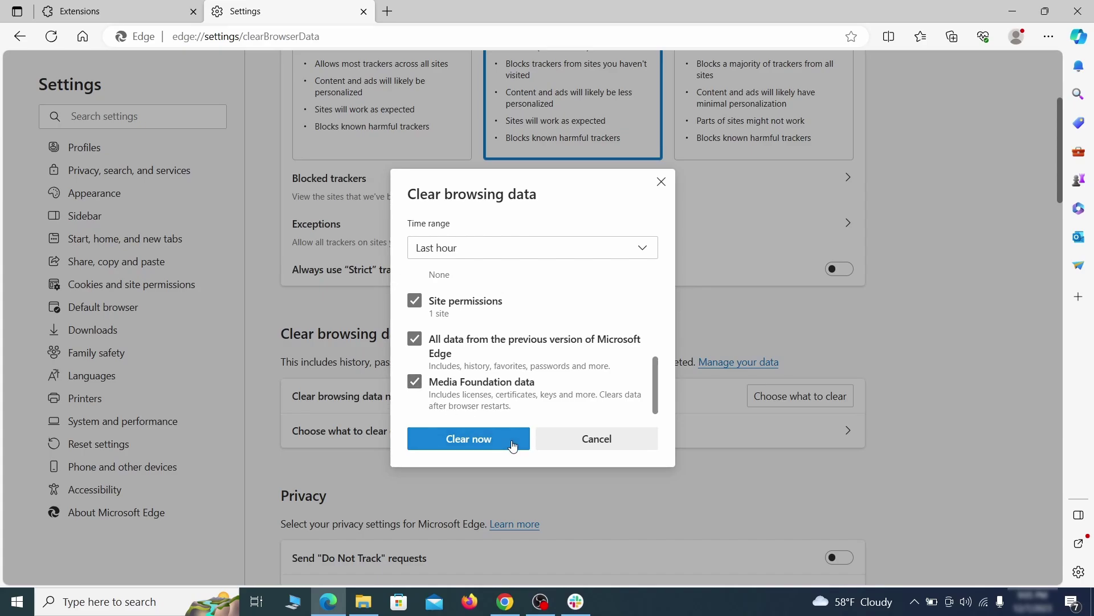
scroll(707, 324, down, 15)
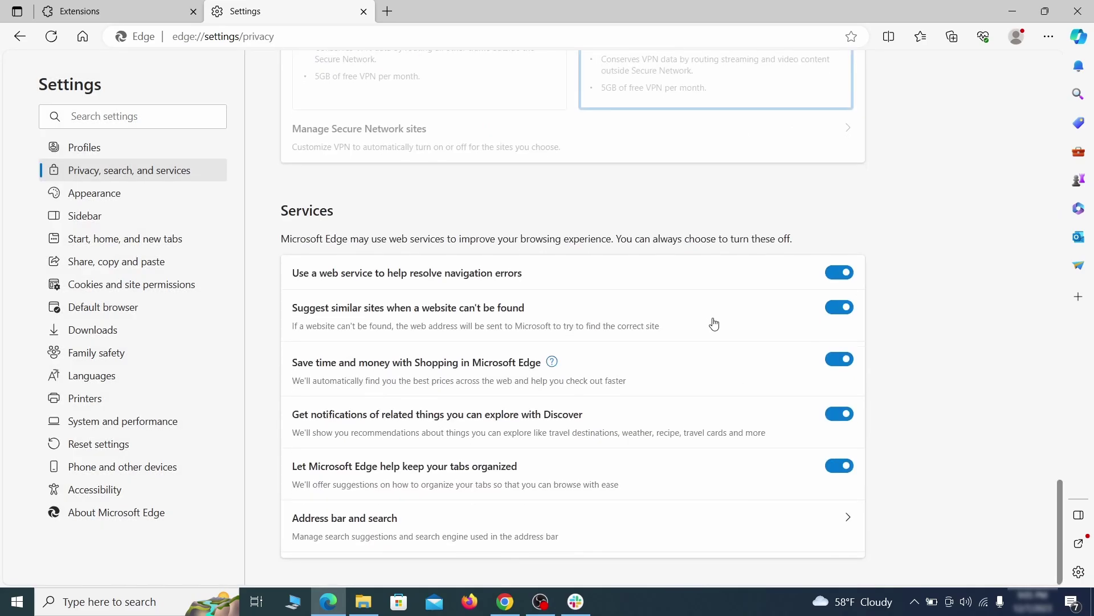
Choose Google as Edge's address bar search engine and open ExampleRougeURL.com's options in Manage search engines.
click(626, 536)
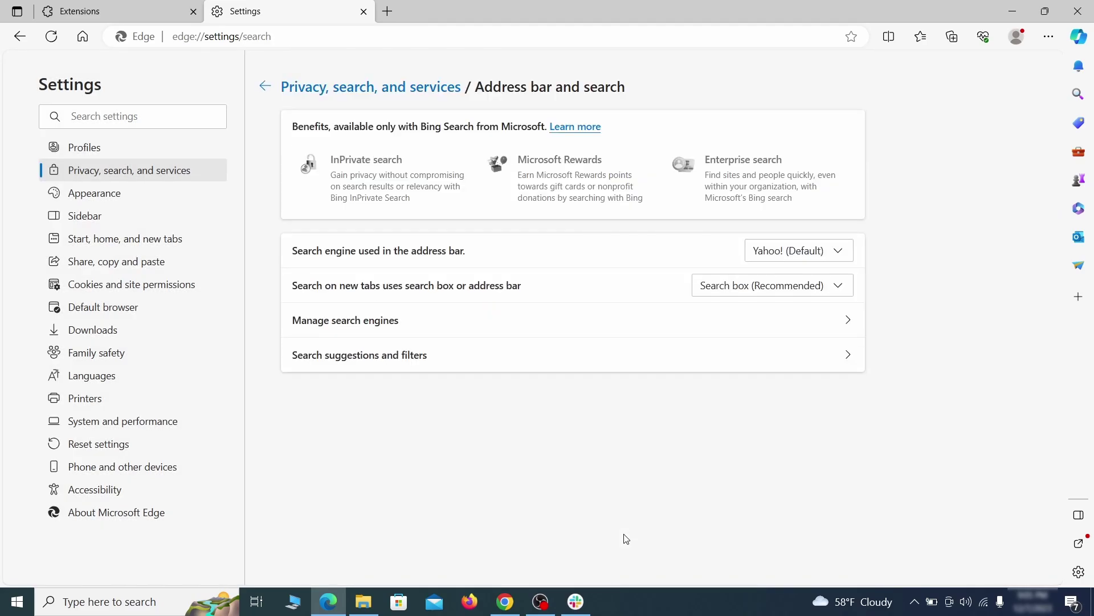
click(842, 252)
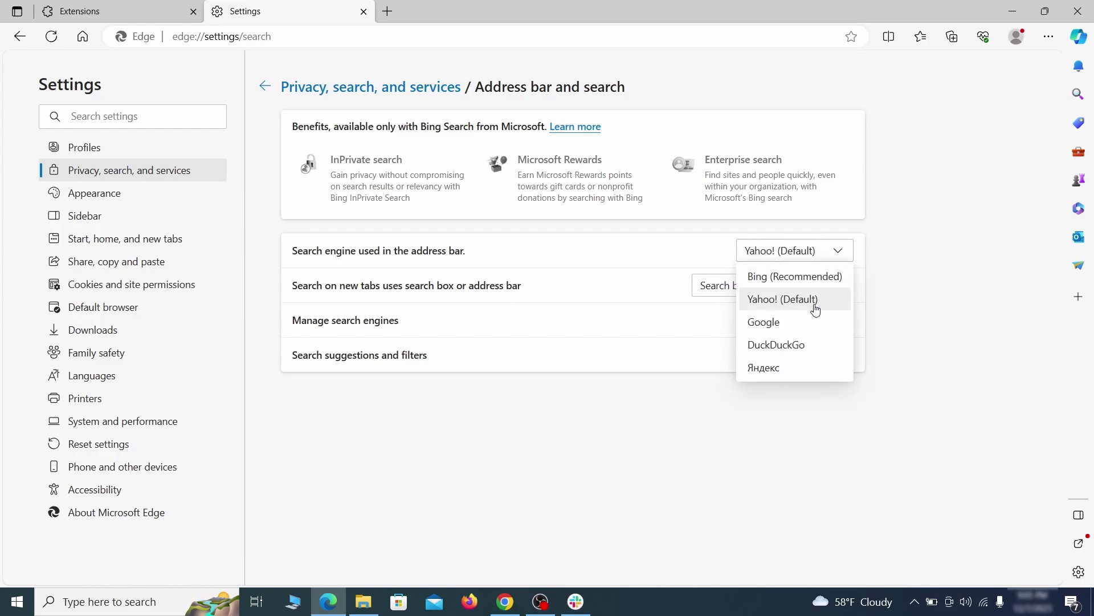
click(811, 321)
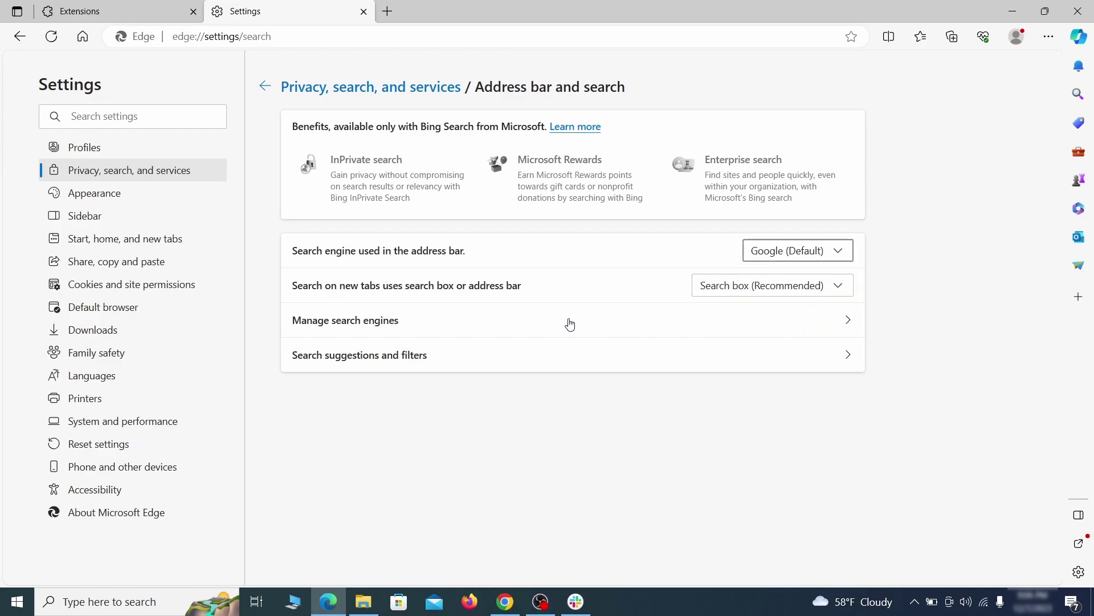
click(421, 328)
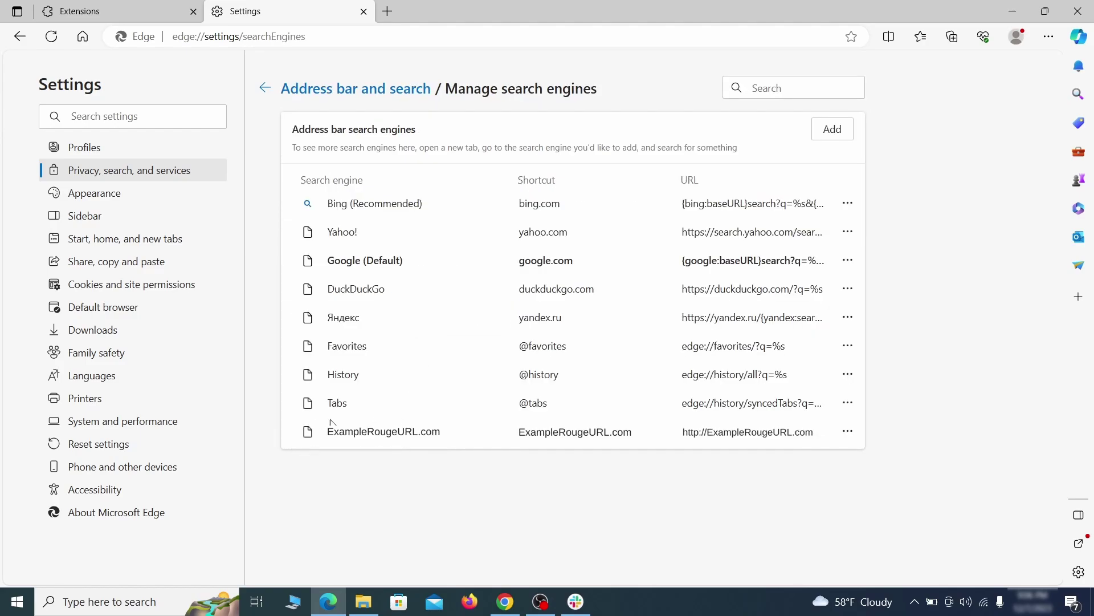
click(847, 432)
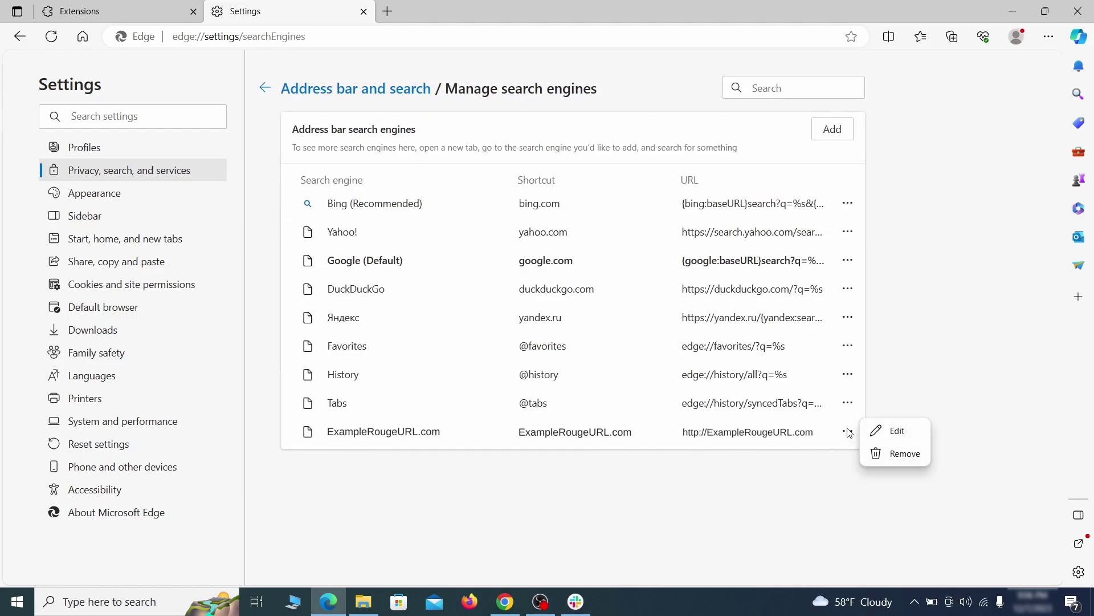
Remove the ExampleRougeURL.com search engine and delete the ExampleRougeURL.com startup page.
click(905, 454)
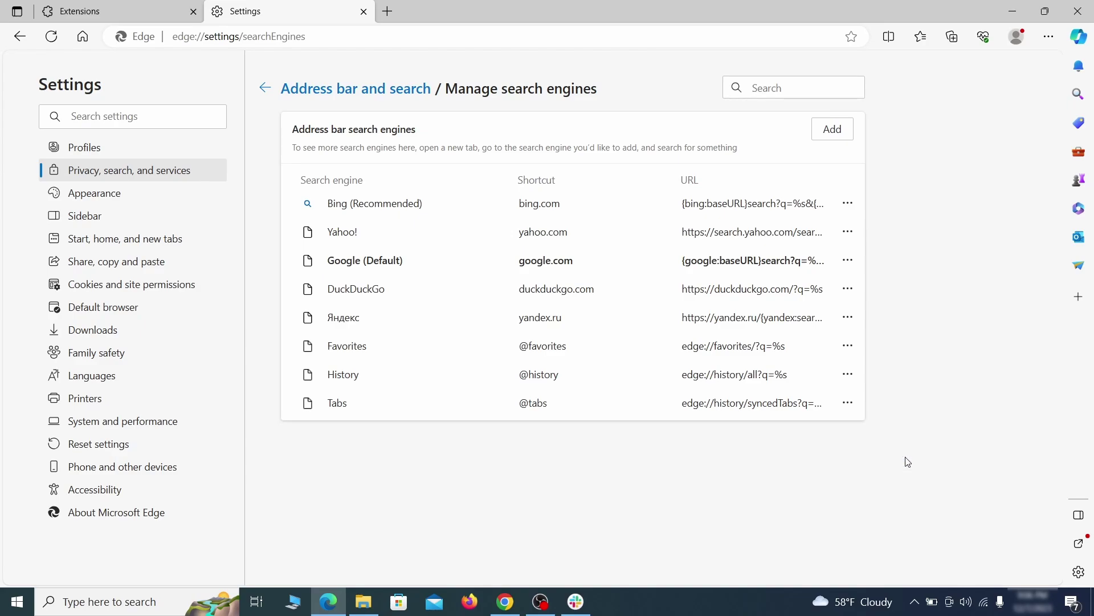
click(137, 240)
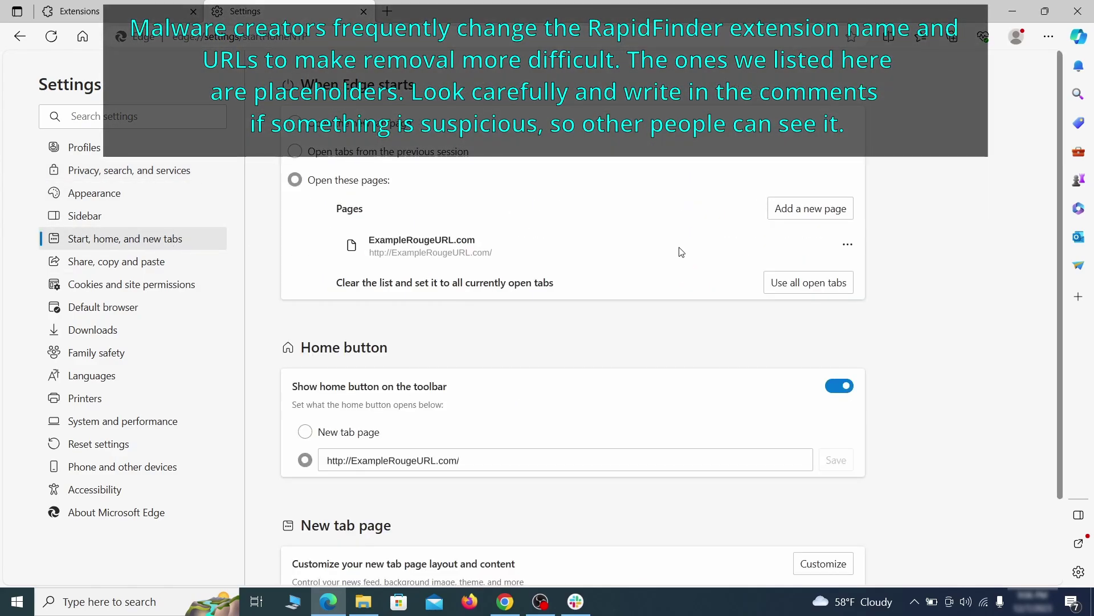
click(848, 248)
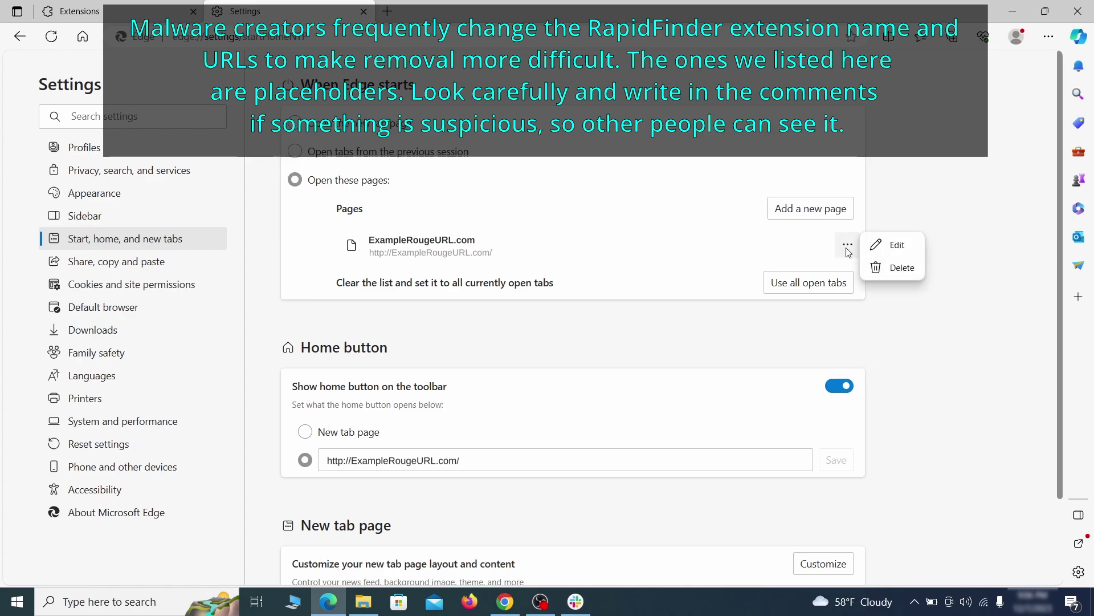
click(892, 268)
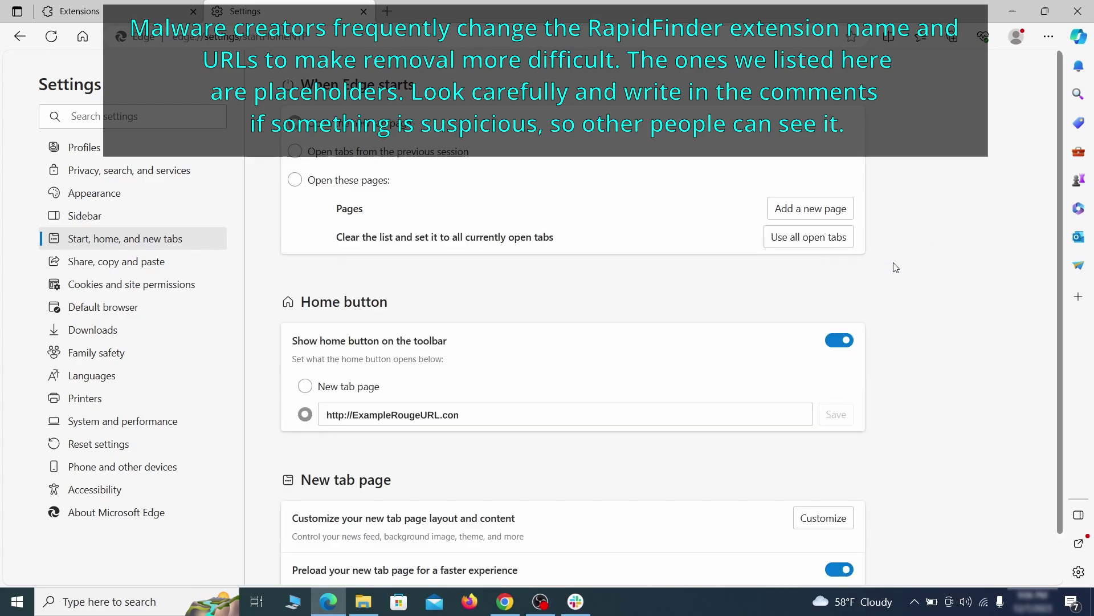
Clear the rogue home page address and set the home button to New tab page.
click(479, 411)
triple_click(475, 410)
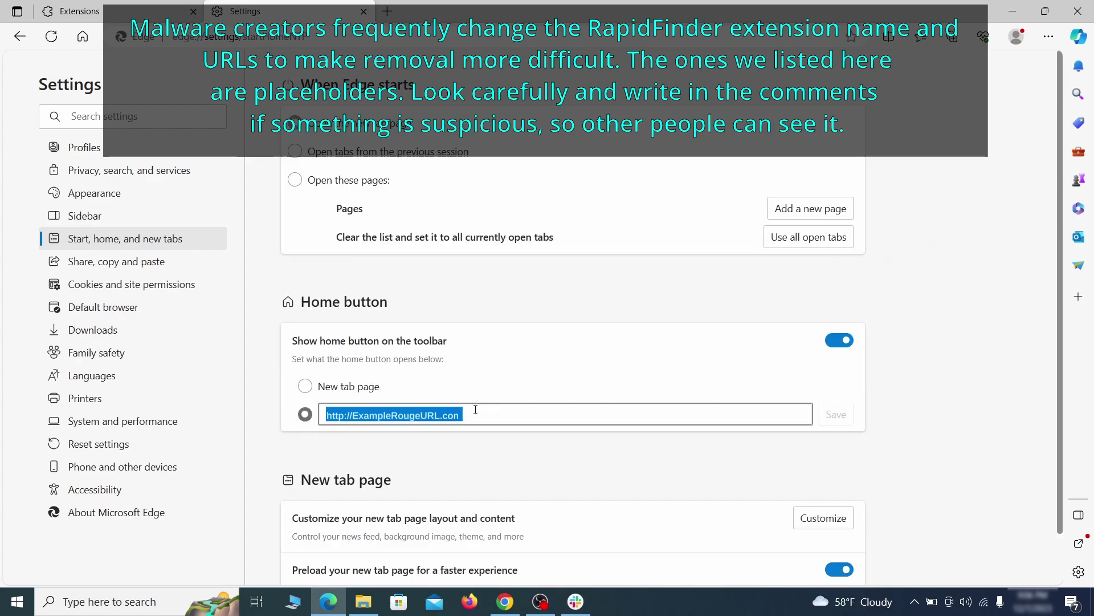
key(BackSpace)
click(306, 386)
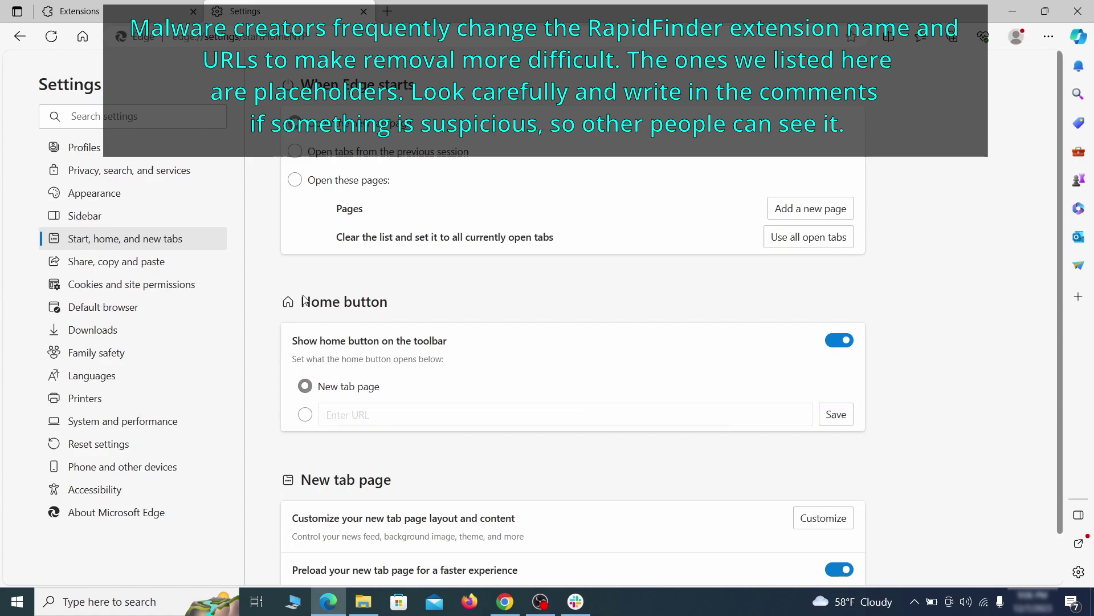
In Cookies and site permissions > Notifications, remove ExampleRougeURL.com from the Allow list.
click(197, 285)
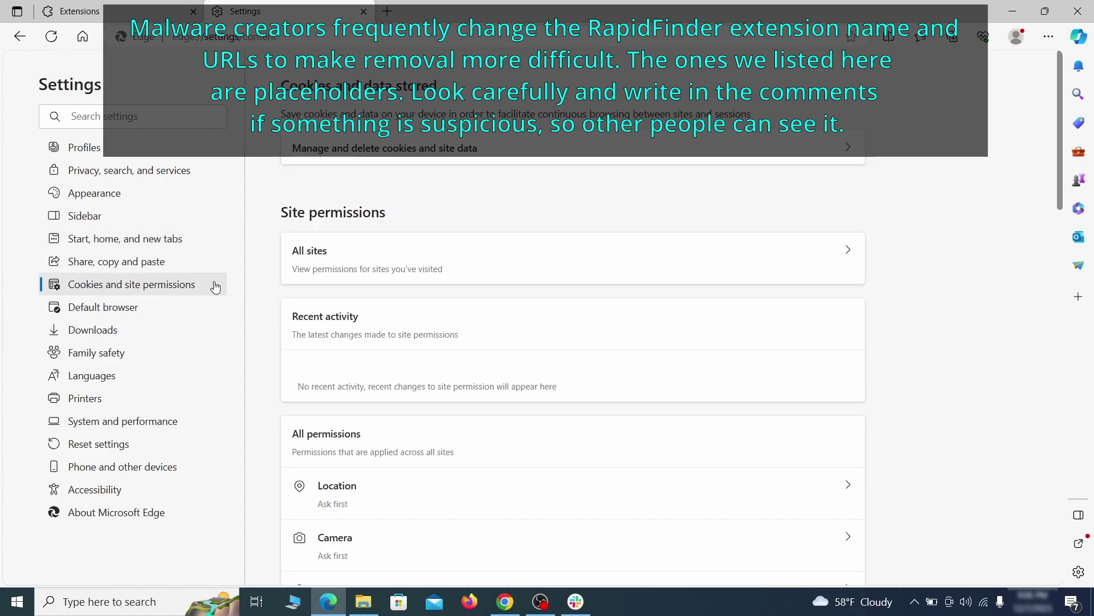
scroll(525, 296, down, 1)
scroll(527, 295, down, 2)
scroll(530, 294, down, 1)
scroll(528, 297, down, 1)
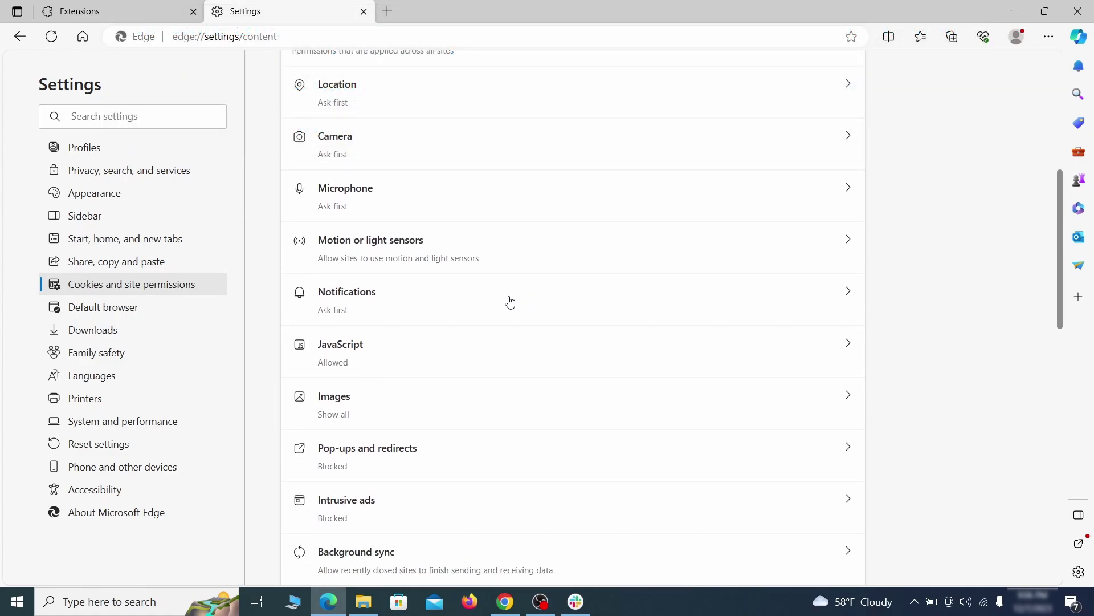
click(510, 301)
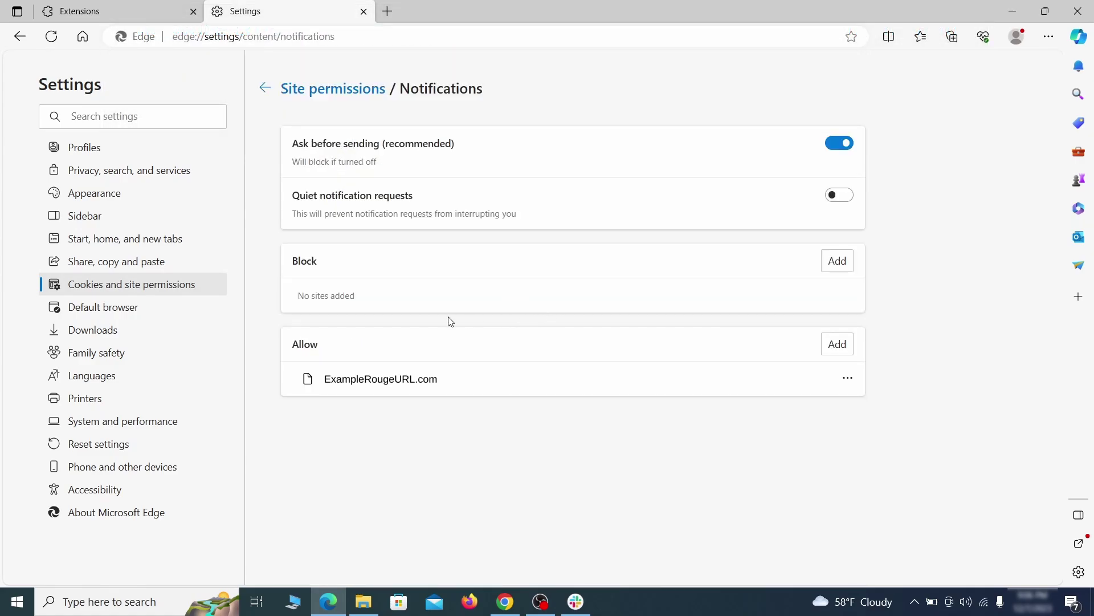
click(847, 379)
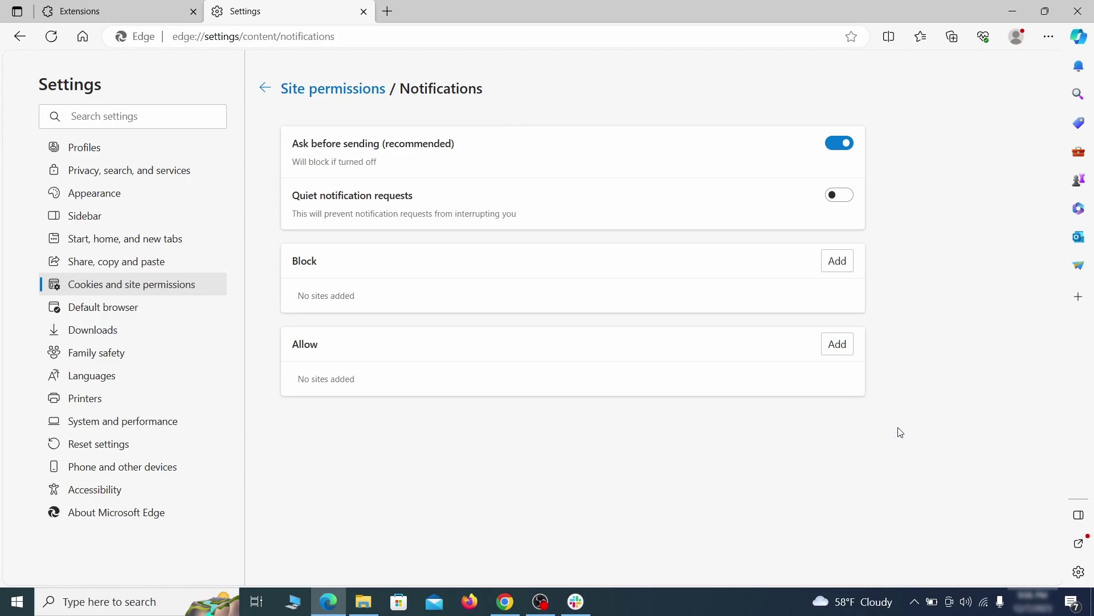